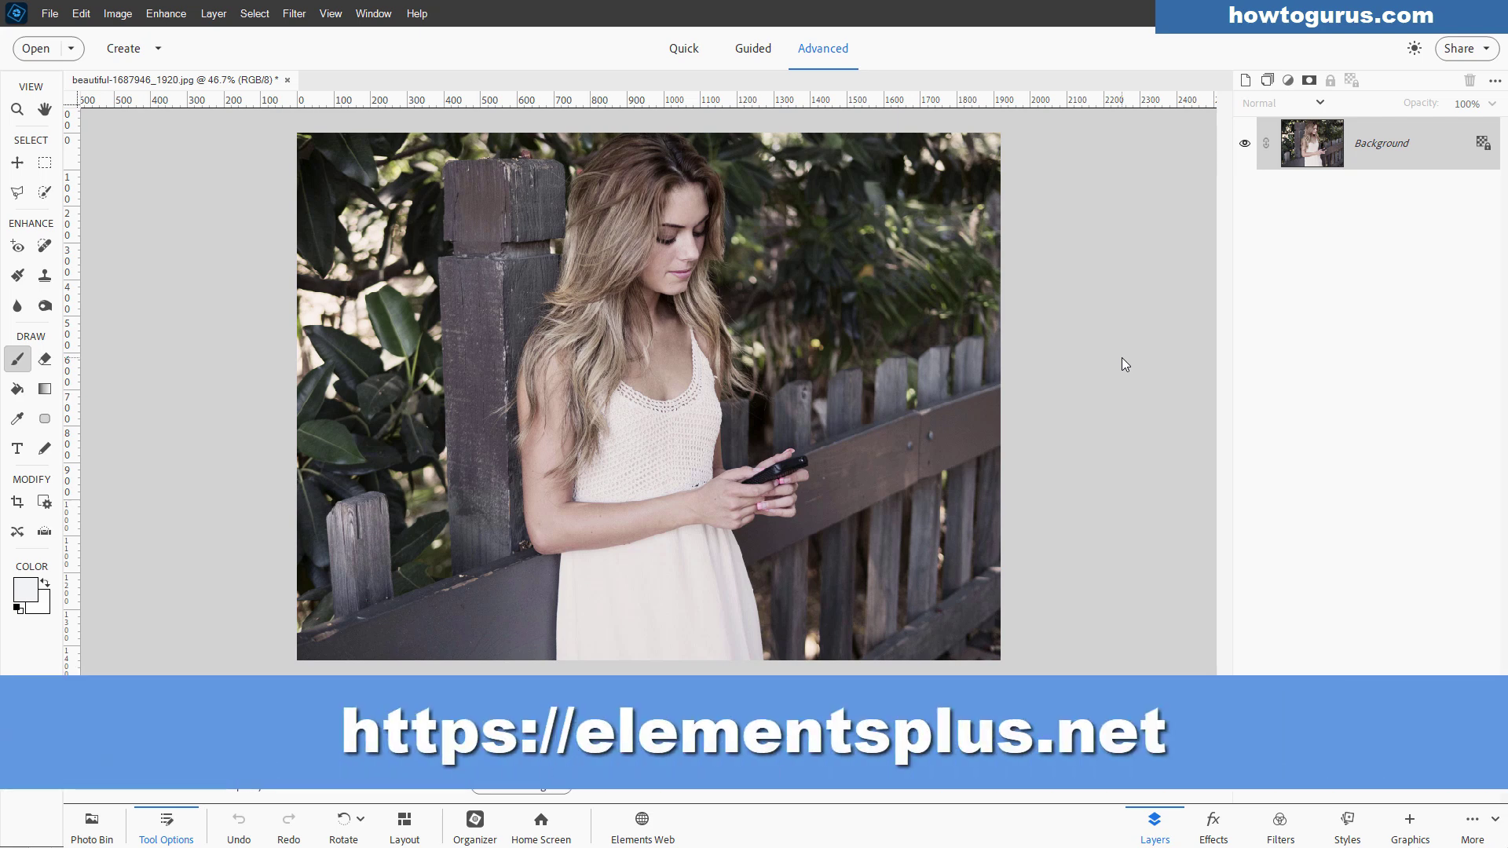
Open the Effects panel and set its category to Classic, keeping the Elements+ sub-category
{"action": "left_click", "coordinate": [1220, 834]}
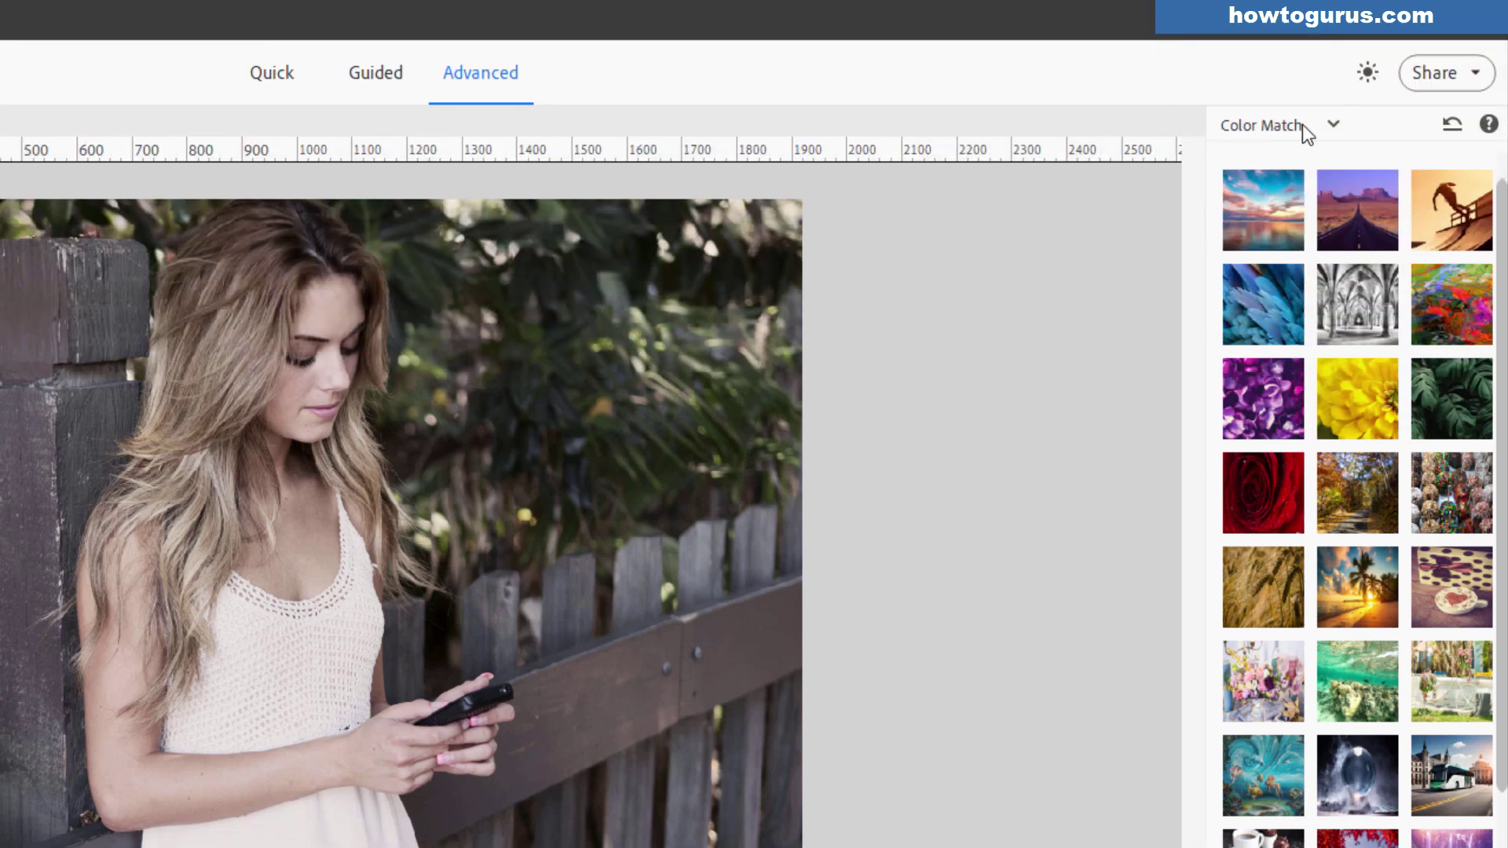
{"action": "left_click", "coordinate": [1328, 125]}
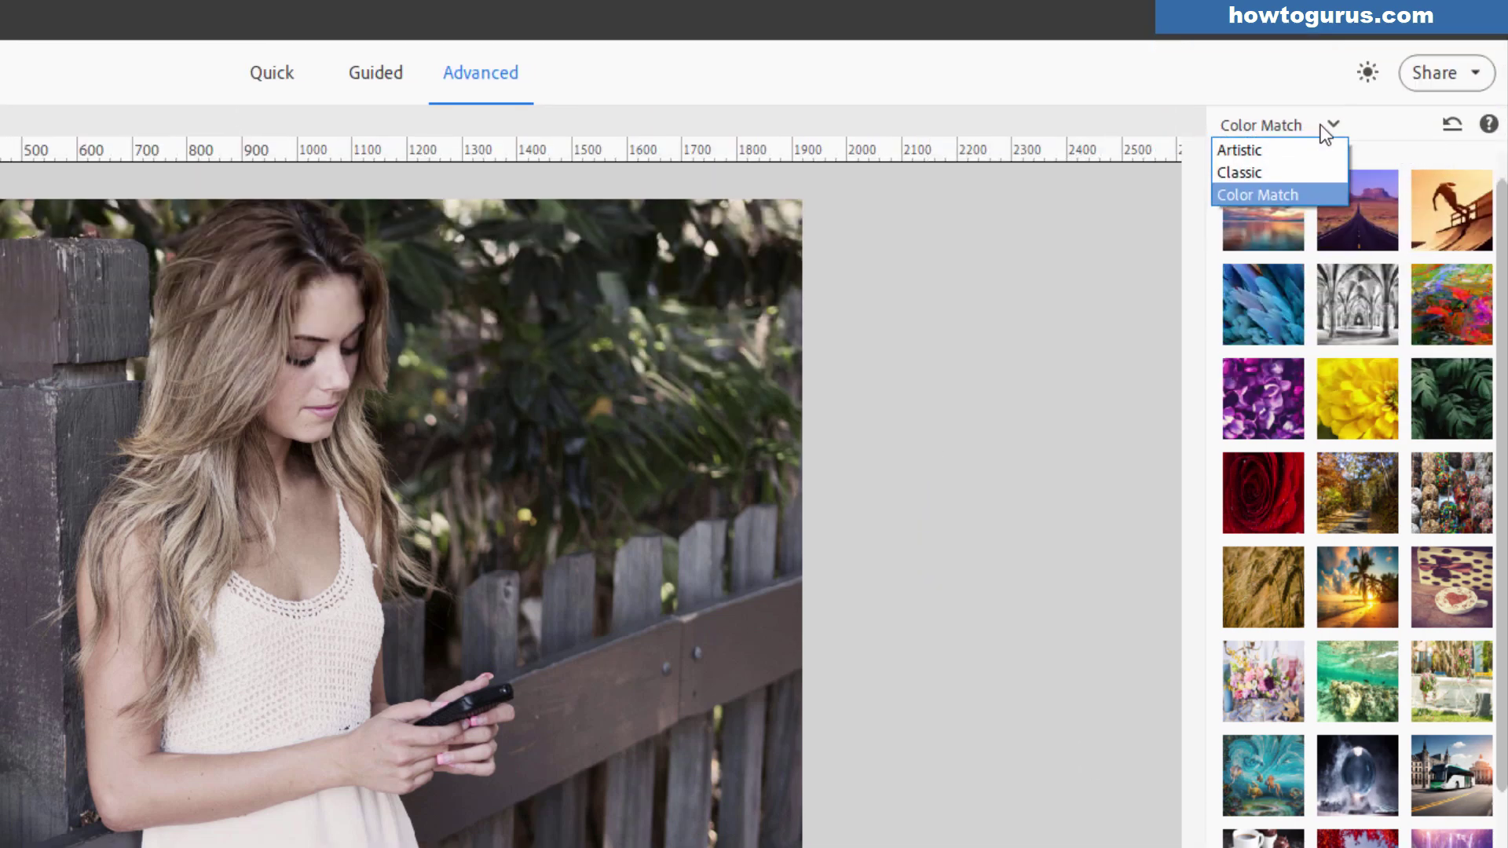
{"action": "left_click", "coordinate": [1264, 171]}
{"action": "left_click", "coordinate": [1304, 160]}
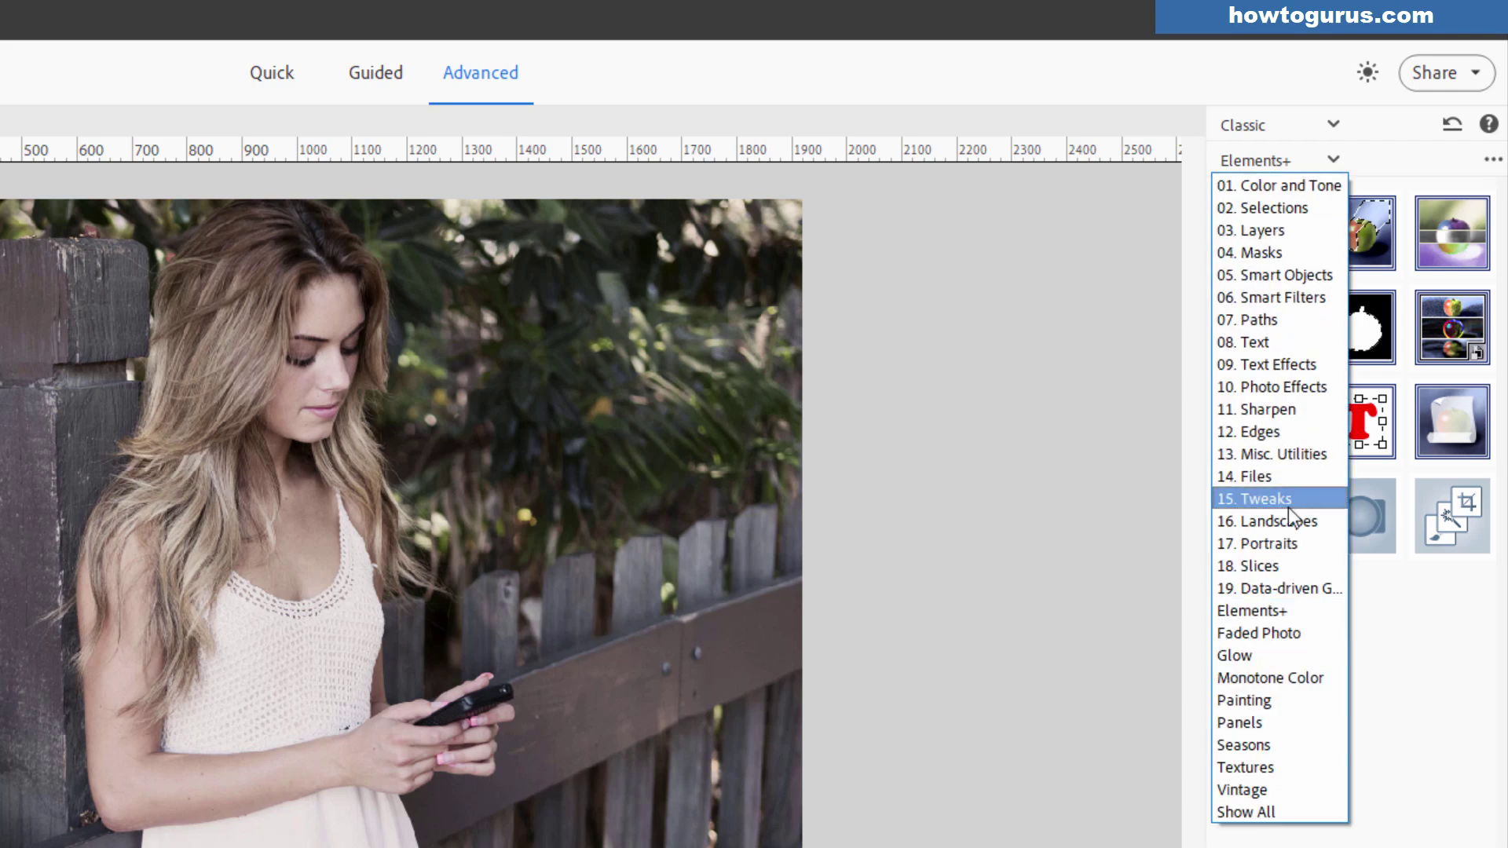
{"action": "left_click", "coordinate": [1247, 612]}
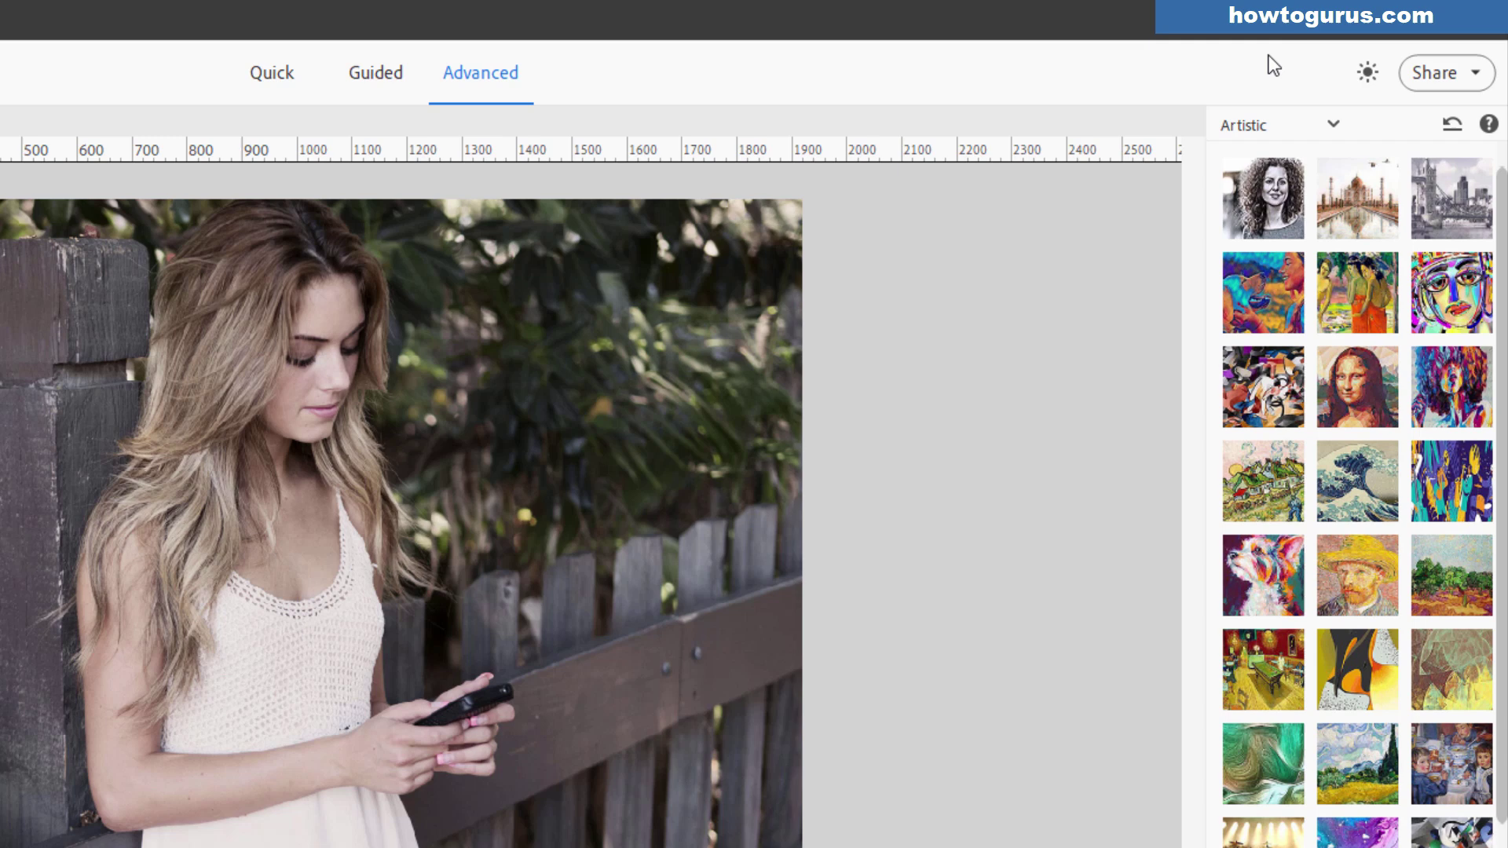
{"action": "left_click", "coordinate": [1302, 128]}
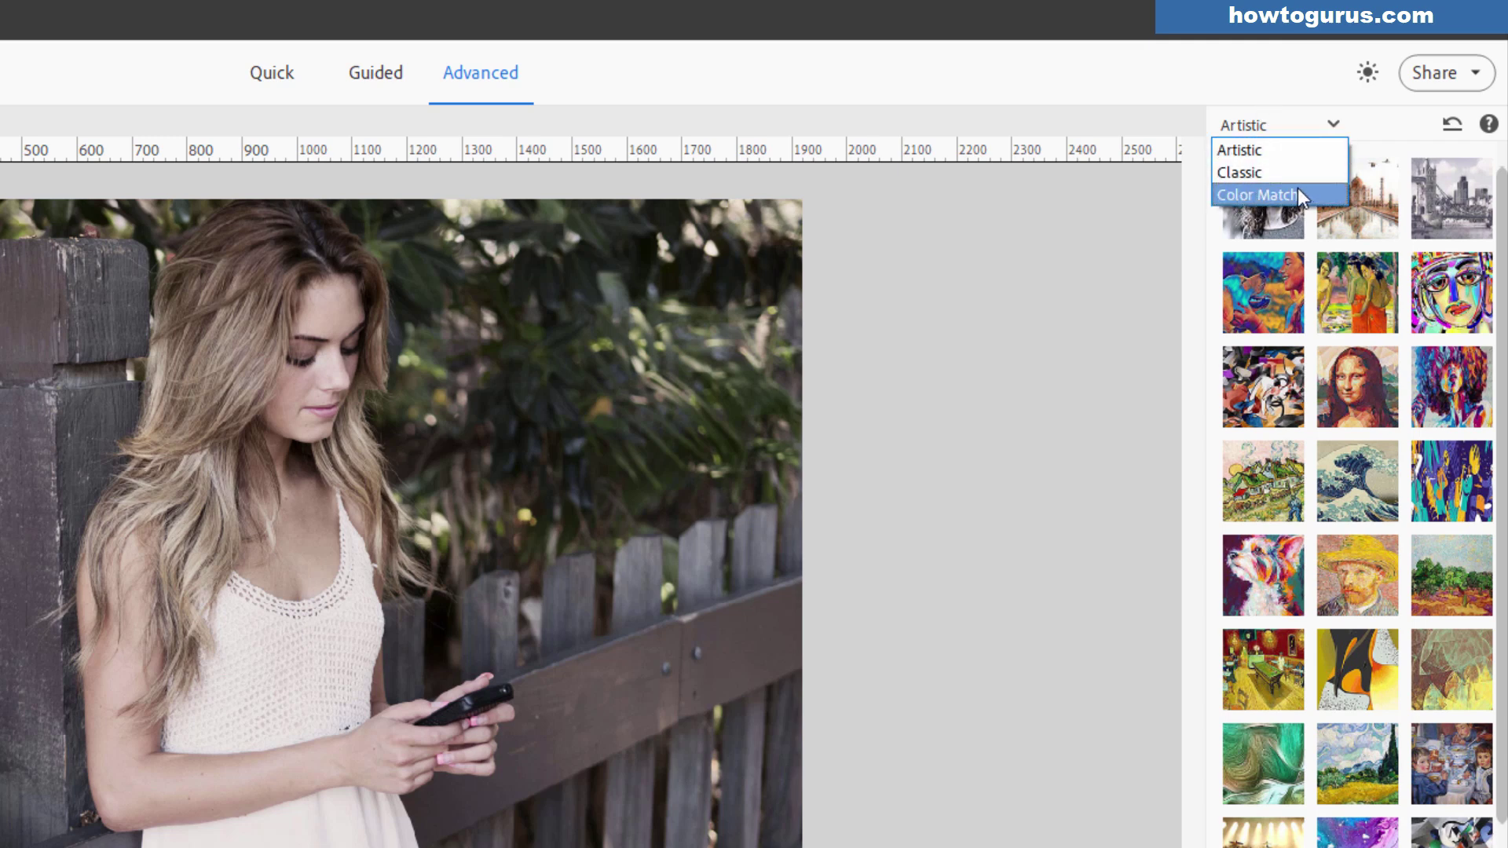
{"action": "left_click", "coordinate": [1274, 169]}
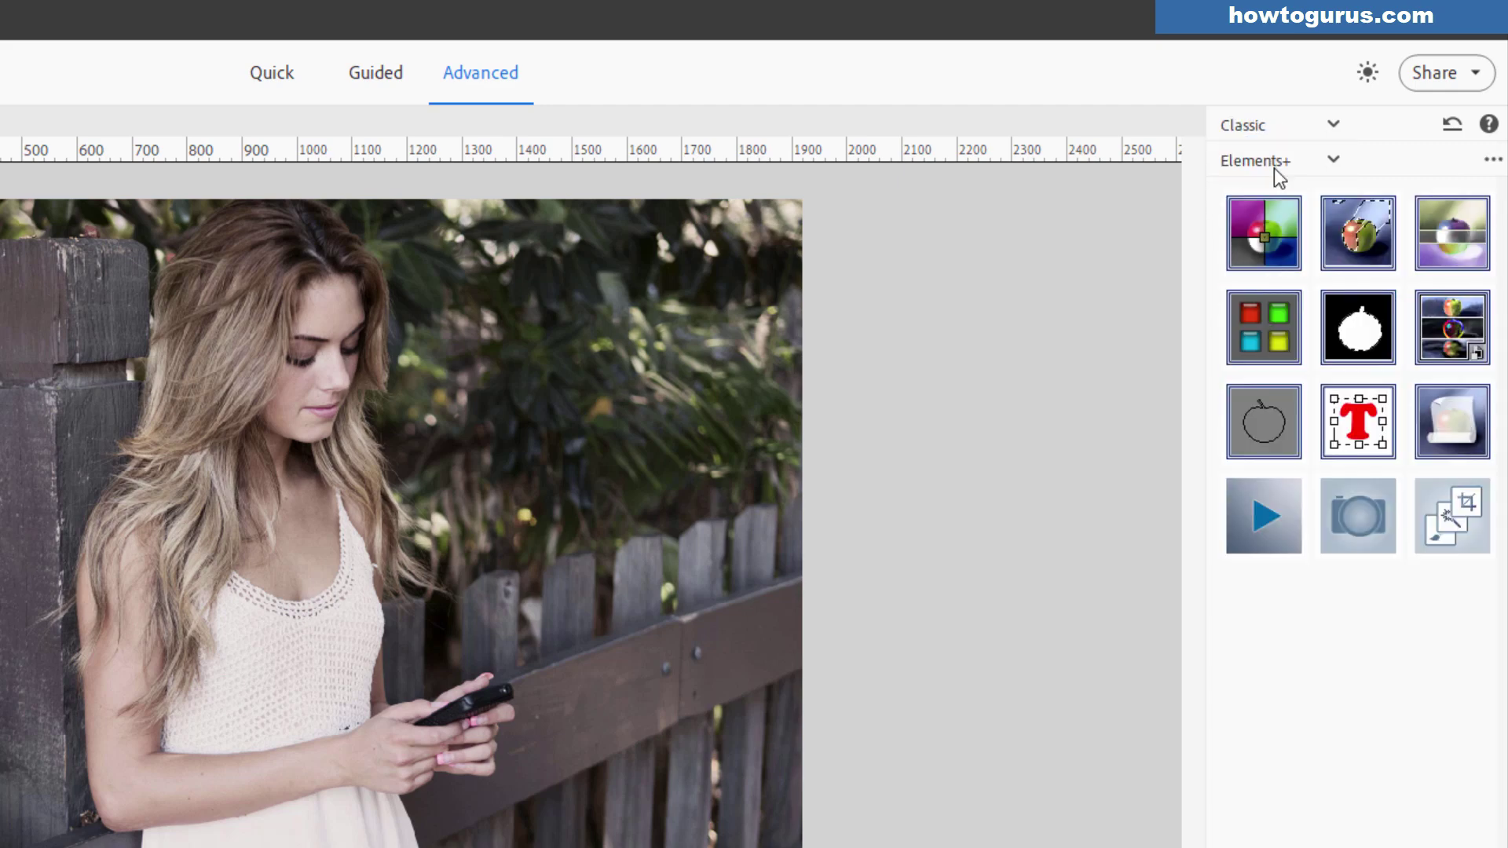
{"action": "left_click", "coordinate": [1274, 166]}
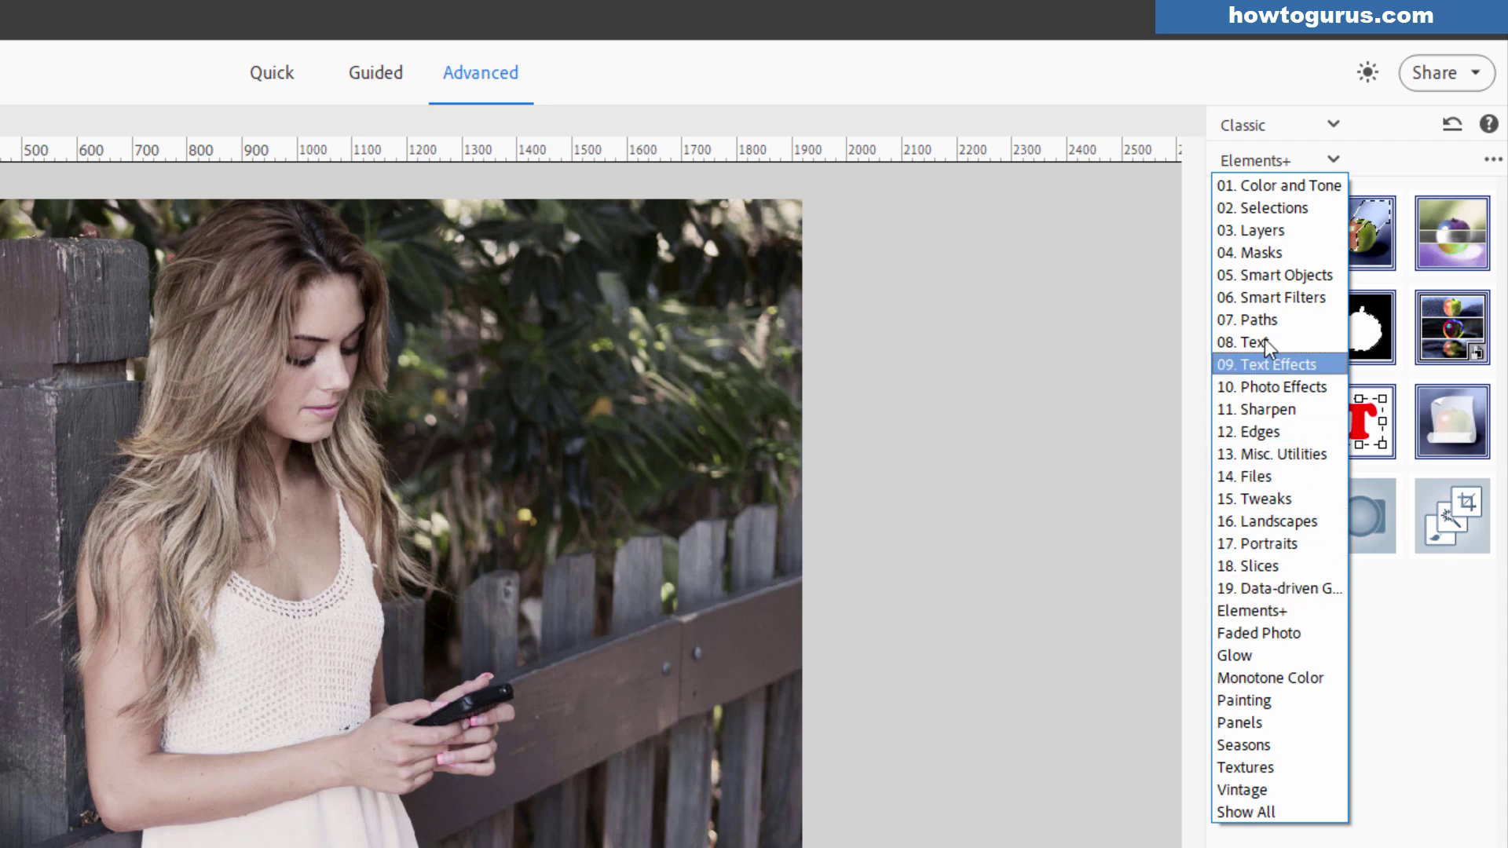
{"action": "left_click", "coordinate": [1165, 242]}
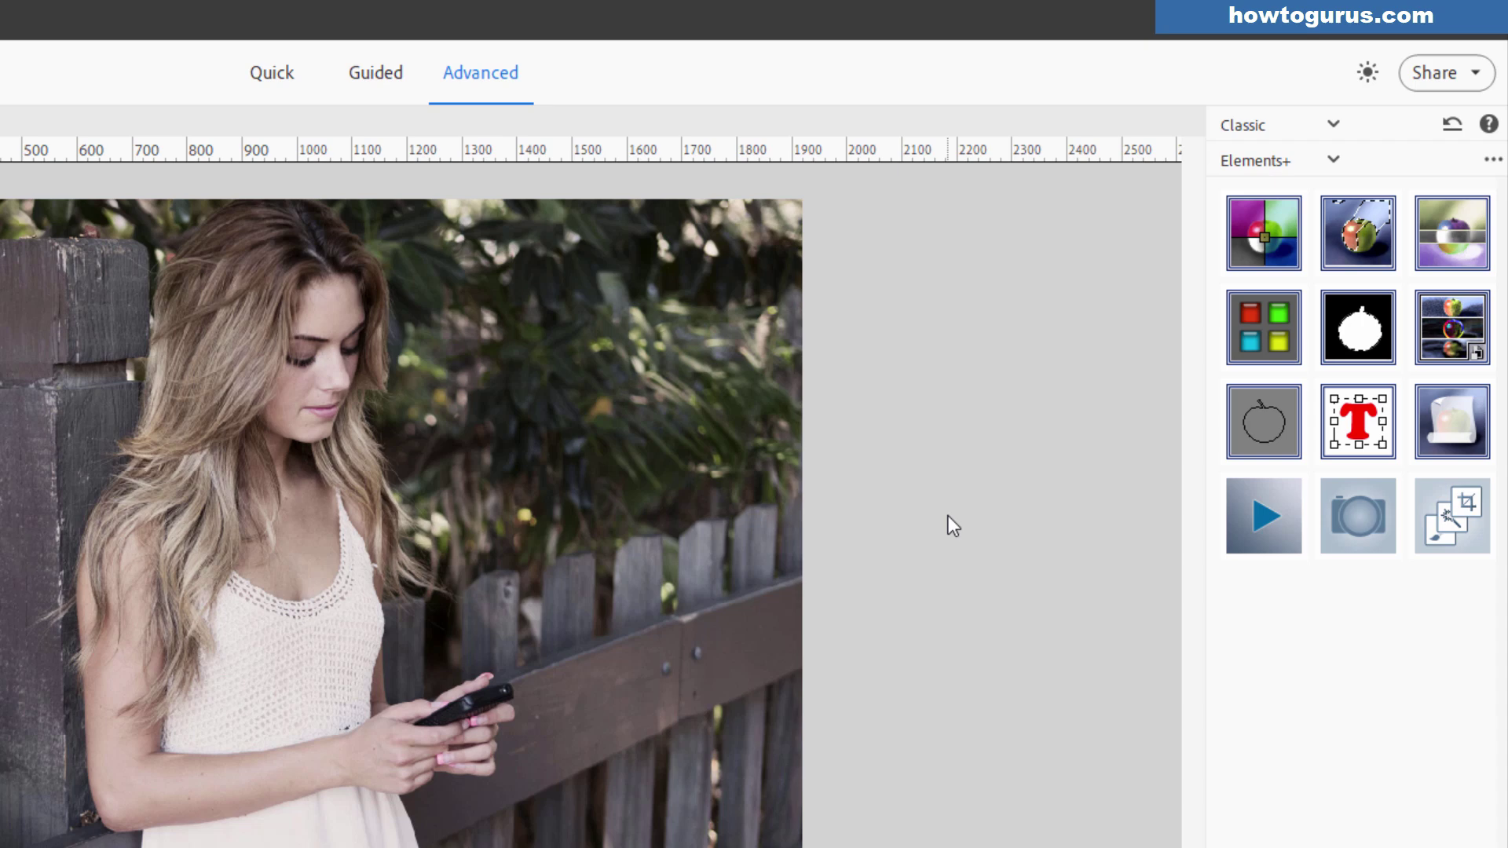
Add a Color Lookup adjustment from Elements+ Color and Tone as layer Color Lookup 1
{"action": "left_click", "coordinate": [1266, 235]}
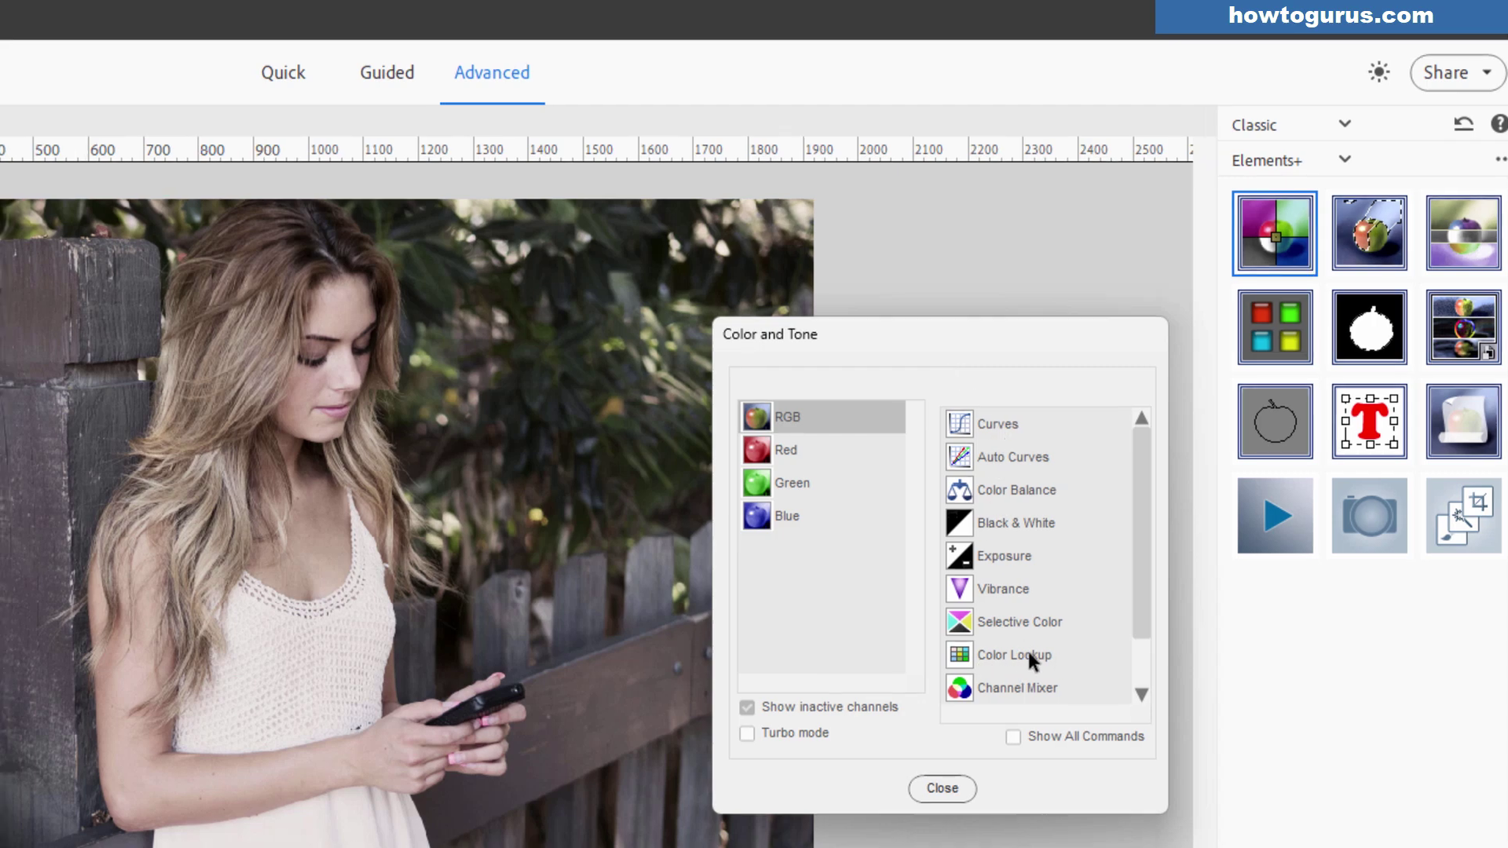
{"action": "left_click", "coordinate": [1029, 655]}
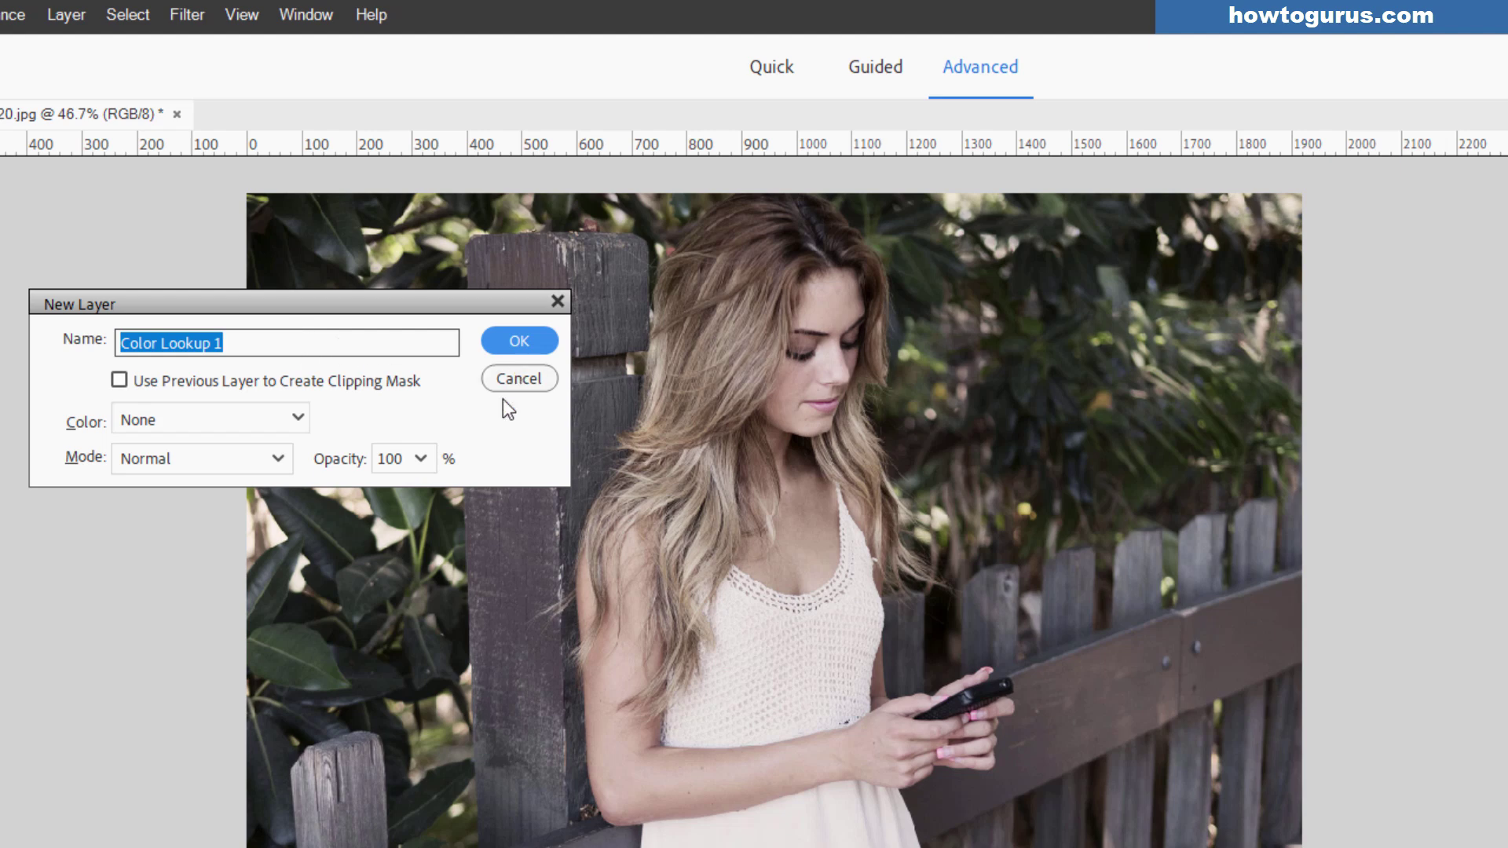
{"action": "left_click", "coordinate": [526, 351]}
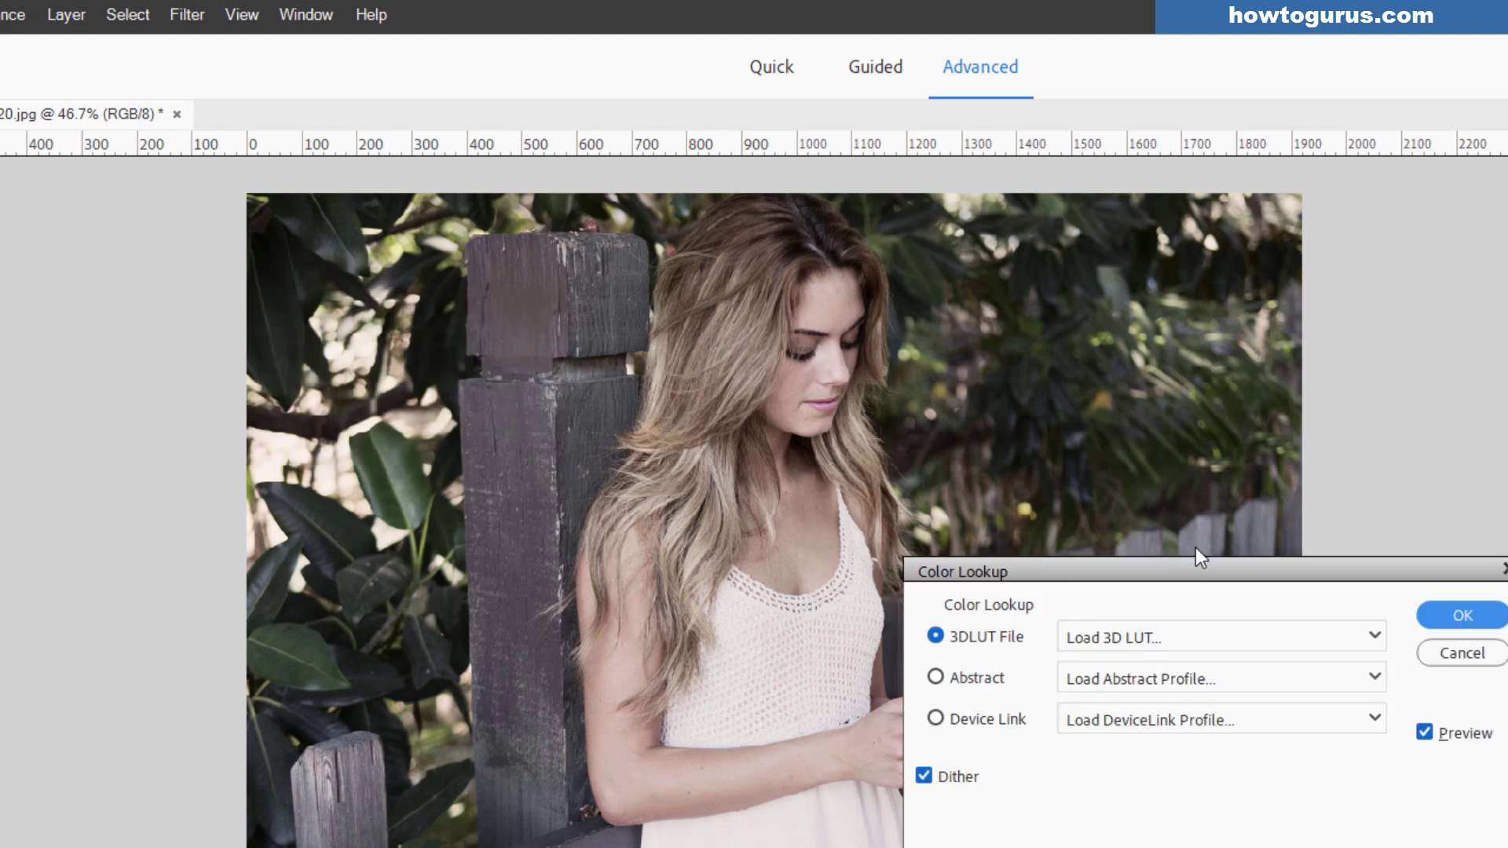
{"action": "left_click_drag", "start_coordinate": [1195, 565], "coordinate": [1253, 405]}
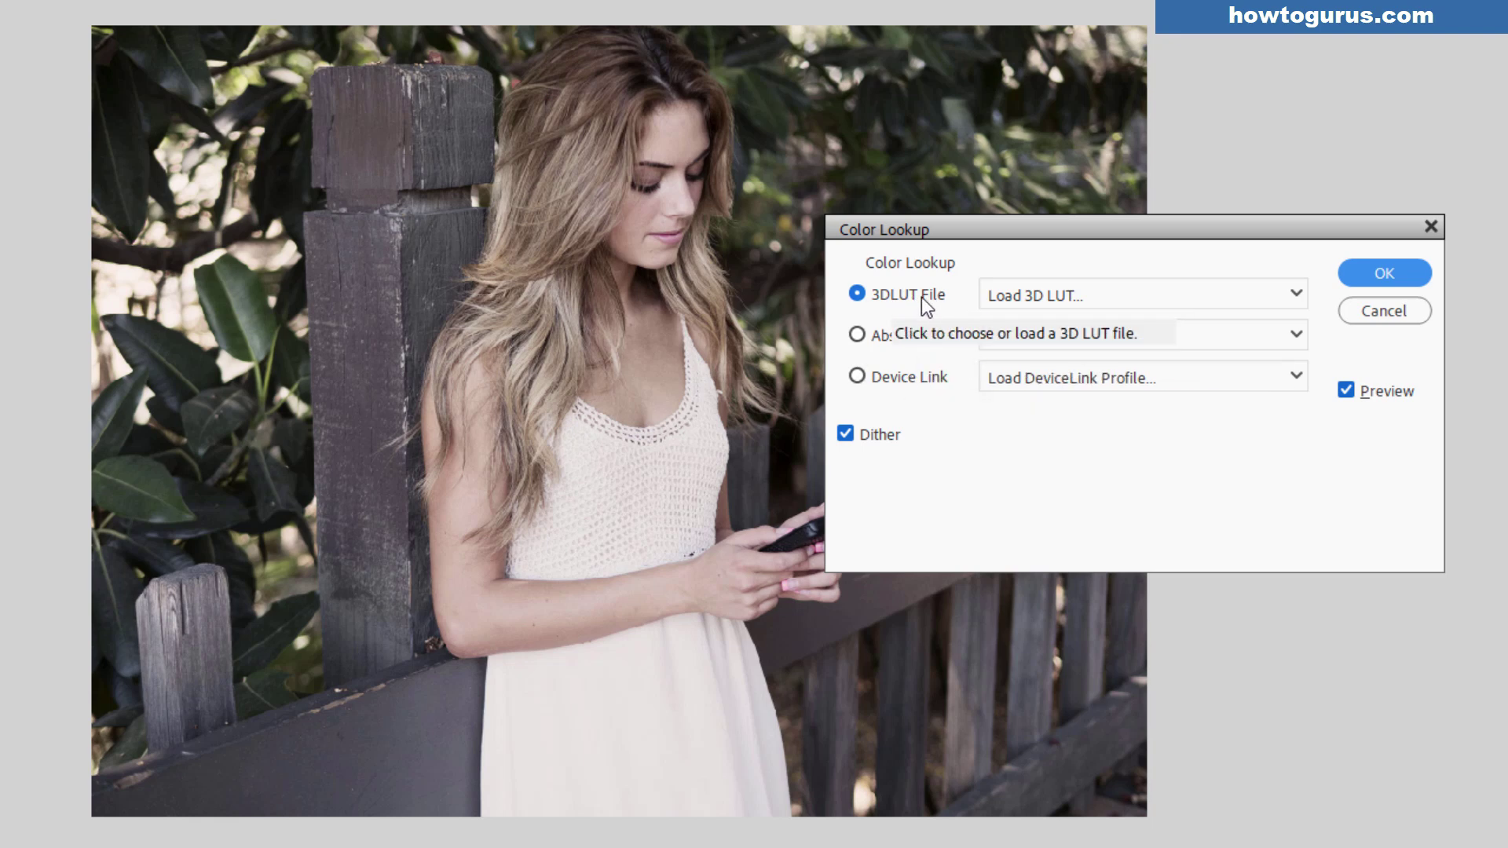
Preview the Acid, Coarse Texture and Cold Contrast 3D LUT looks on the photo
{"action": "left_click", "coordinate": [1115, 295]}
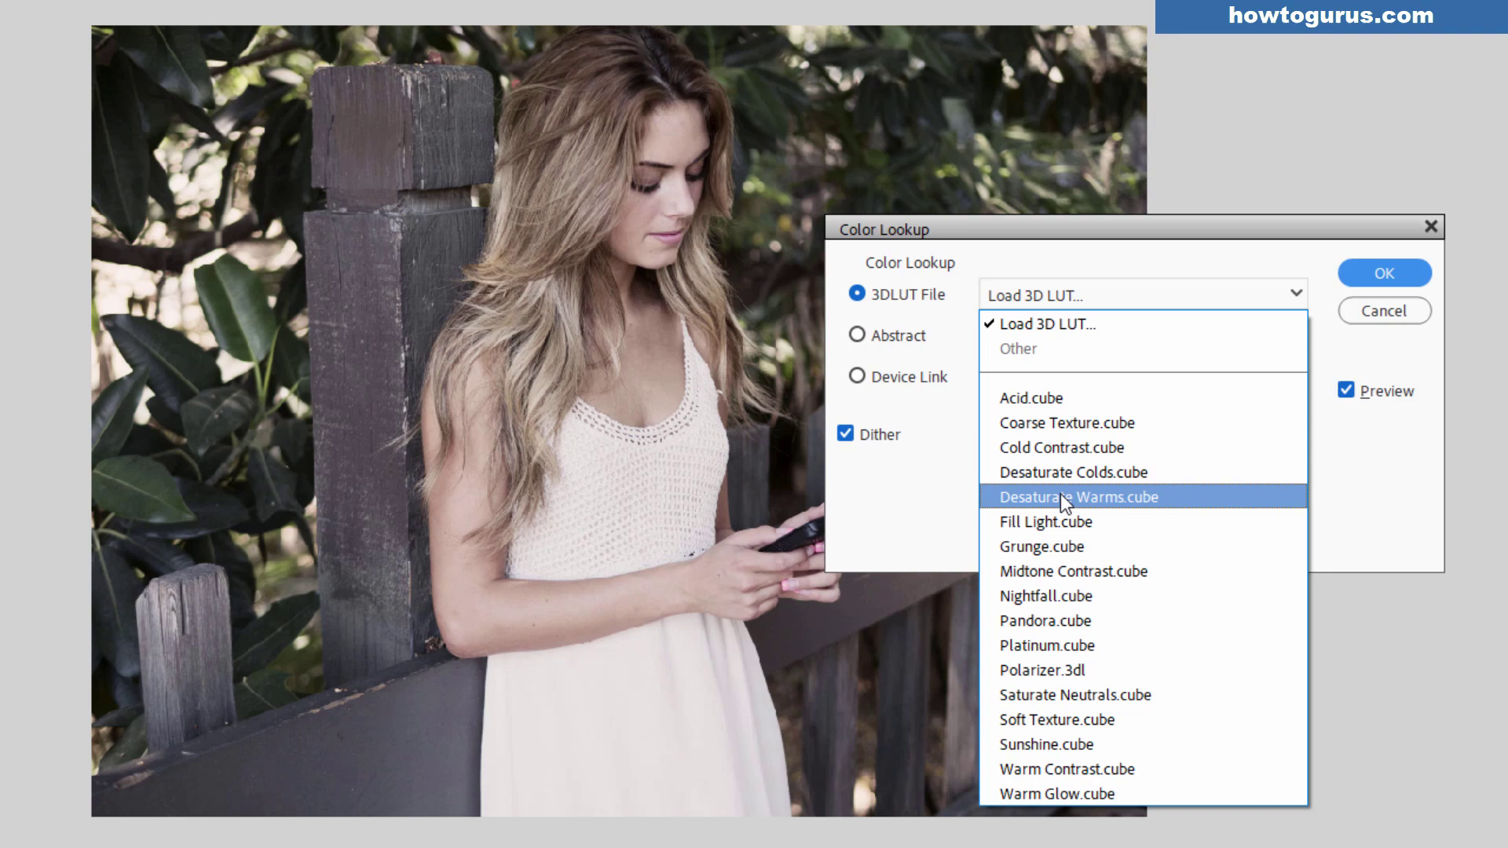
{"action": "left_click", "coordinate": [1062, 401]}
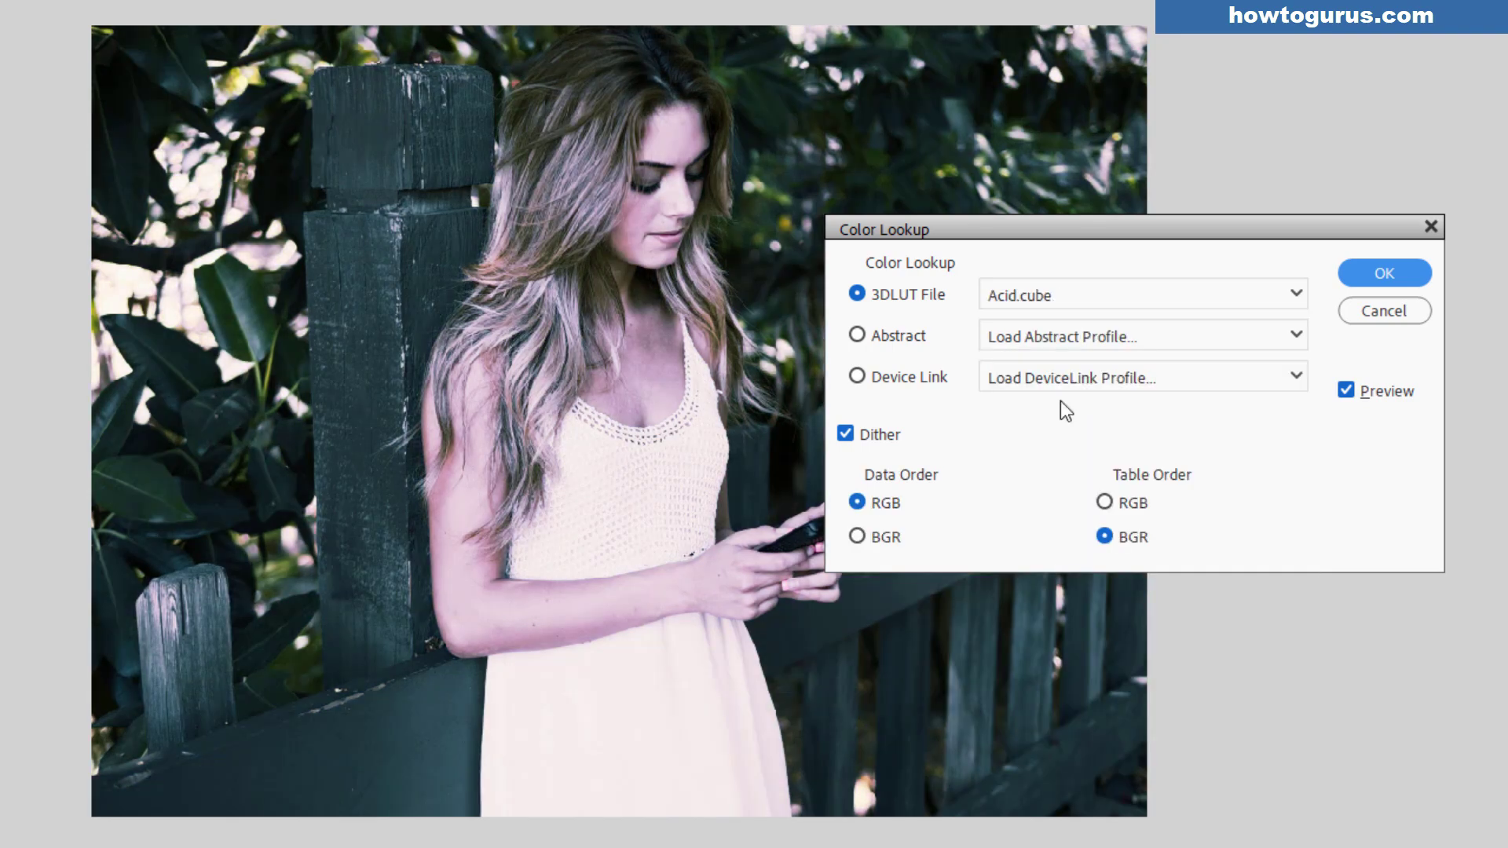
{"action": "left_click_drag", "start_coordinate": [1070, 241], "coordinate": [1205, 312]}
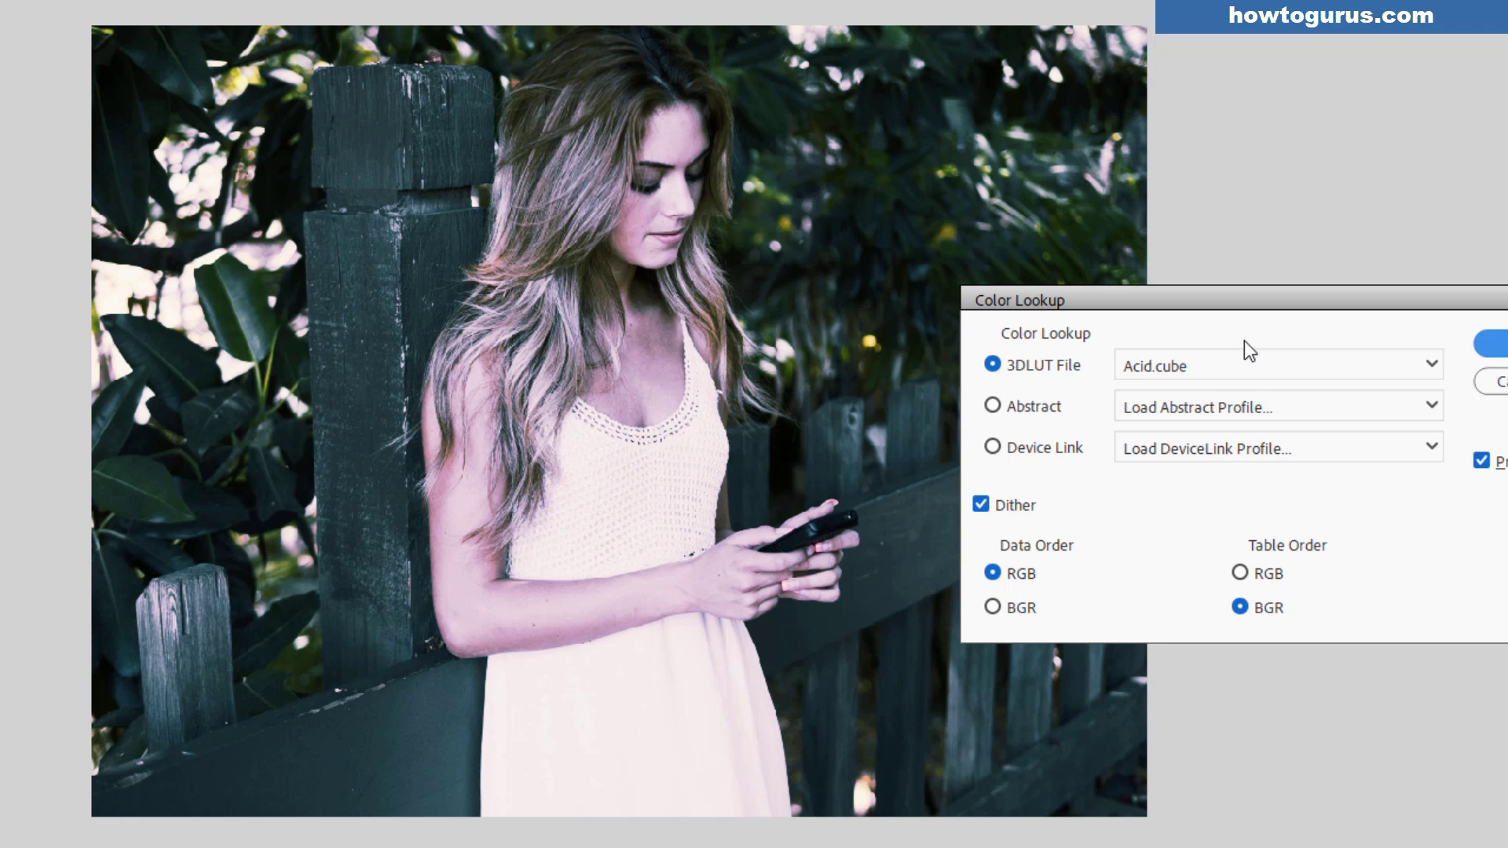
{"action": "left_click", "coordinate": [1227, 364]}
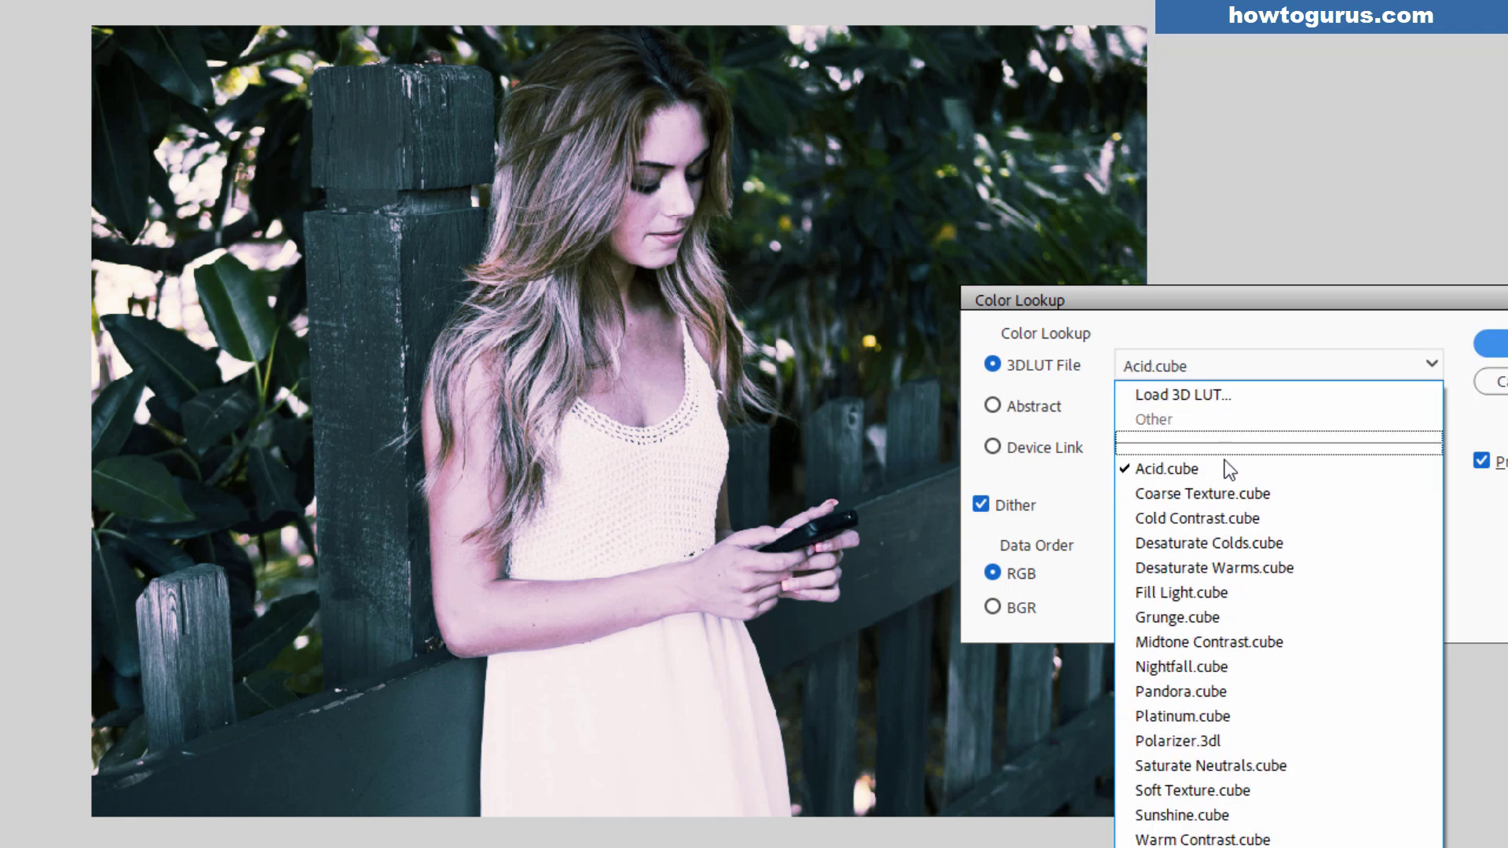
{"action": "left_click", "coordinate": [1218, 490]}
{"action": "left_click", "coordinate": [1195, 370]}
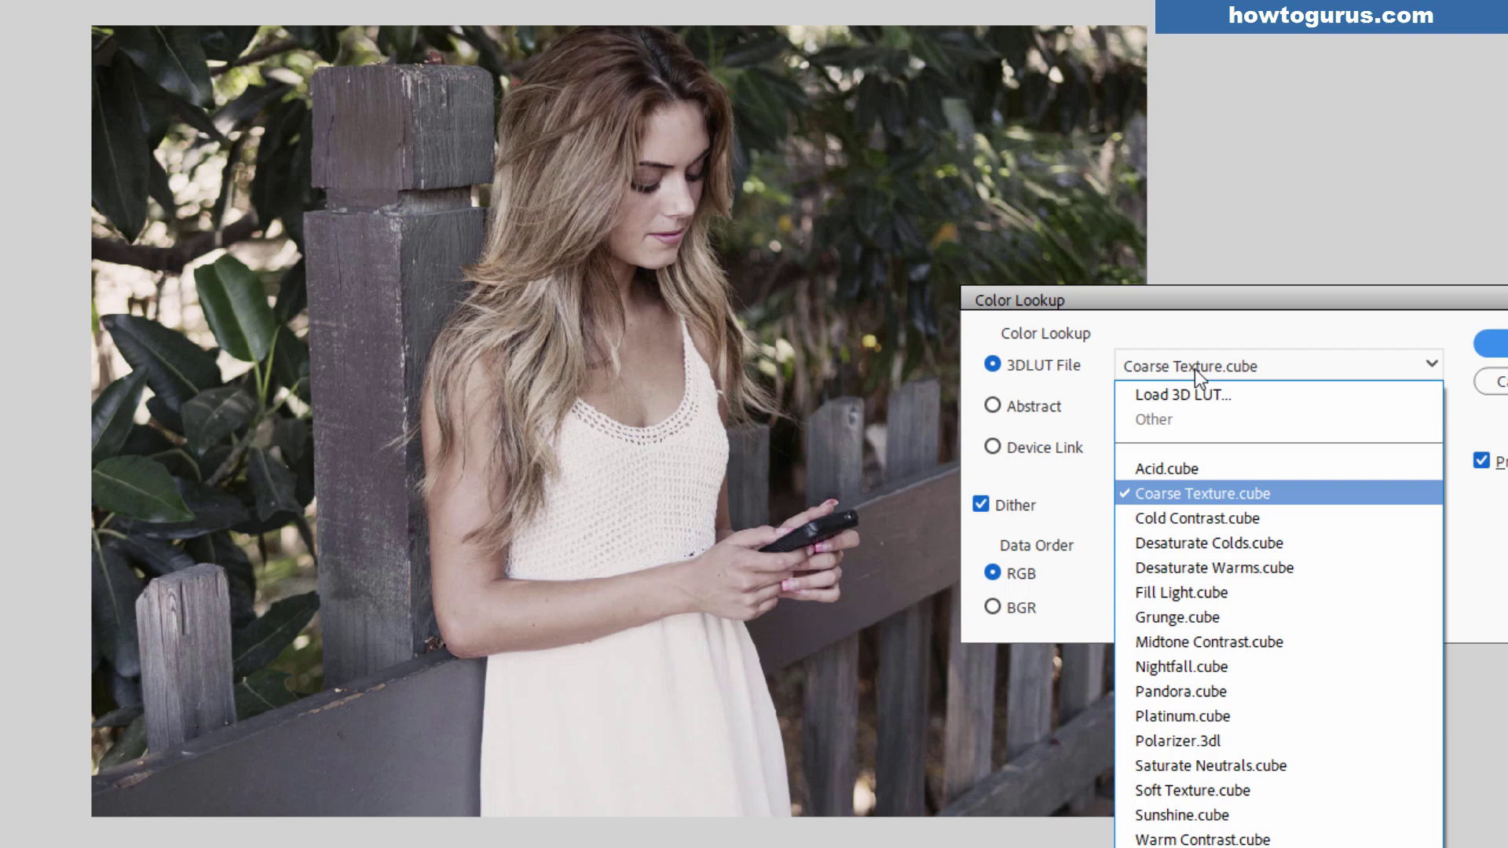
{"action": "left_click", "coordinate": [1205, 515]}
Preview Desaturate Colds and Desaturate Warms, ending on the Fill Light.cube look
{"action": "left_click", "coordinate": [1204, 357]}
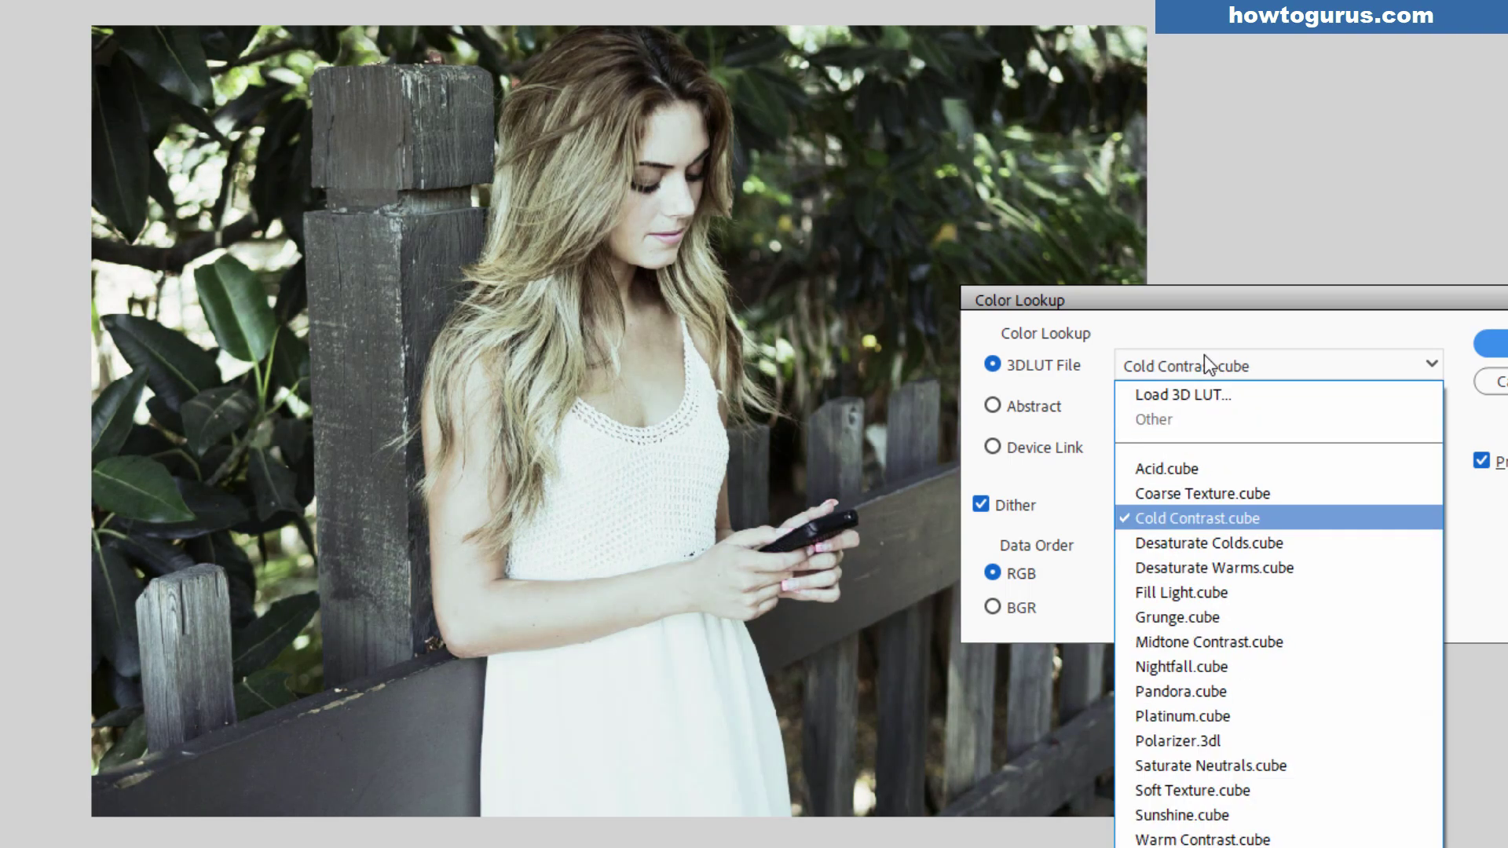
{"action": "left_click", "coordinate": [1199, 539]}
{"action": "left_click", "coordinate": [1184, 372]}
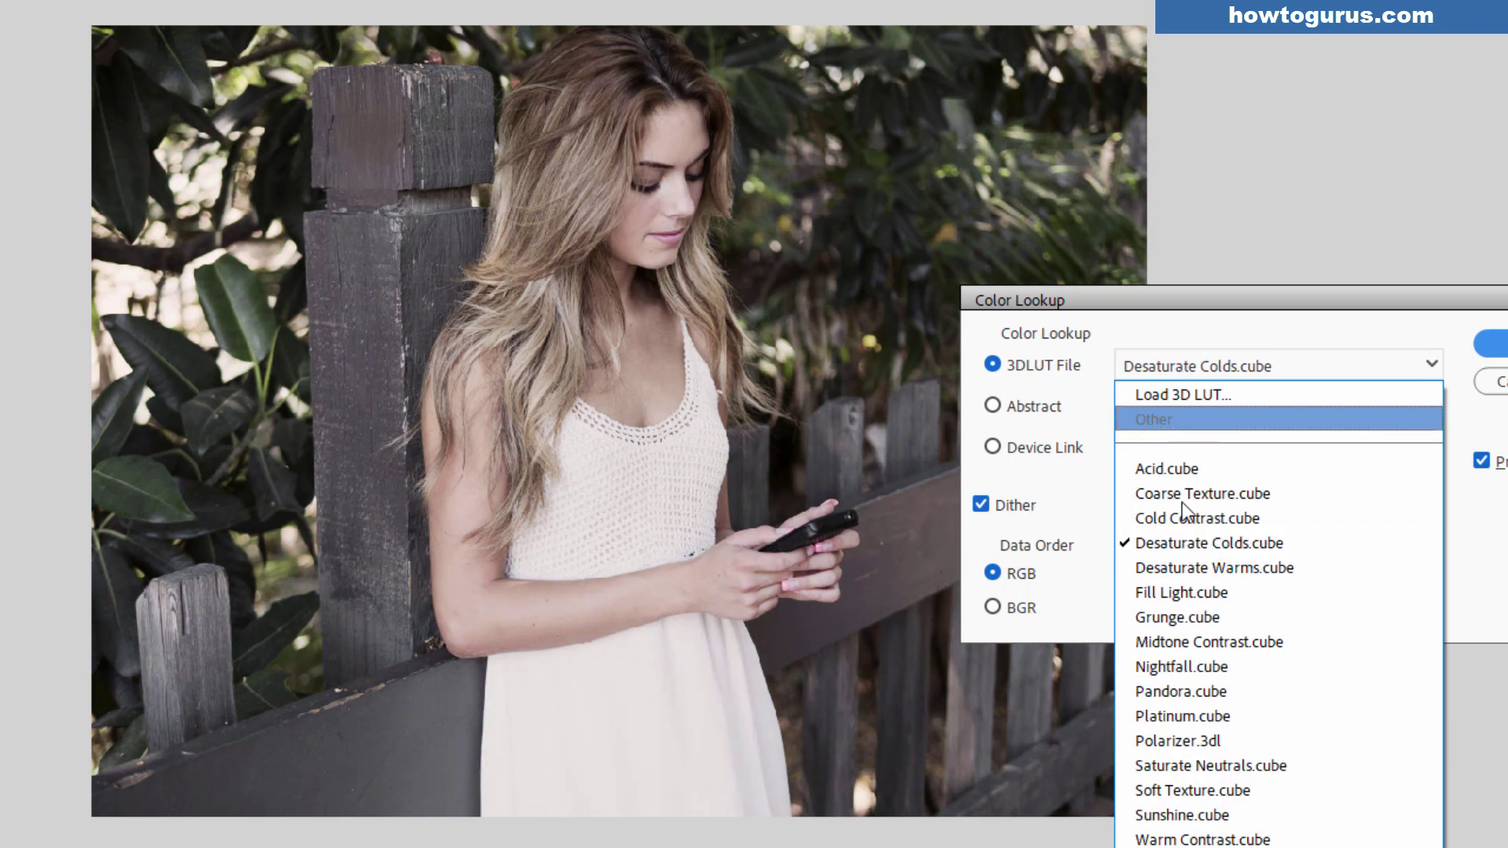
{"action": "left_click", "coordinate": [1195, 564]}
{"action": "left_click", "coordinate": [1186, 376]}
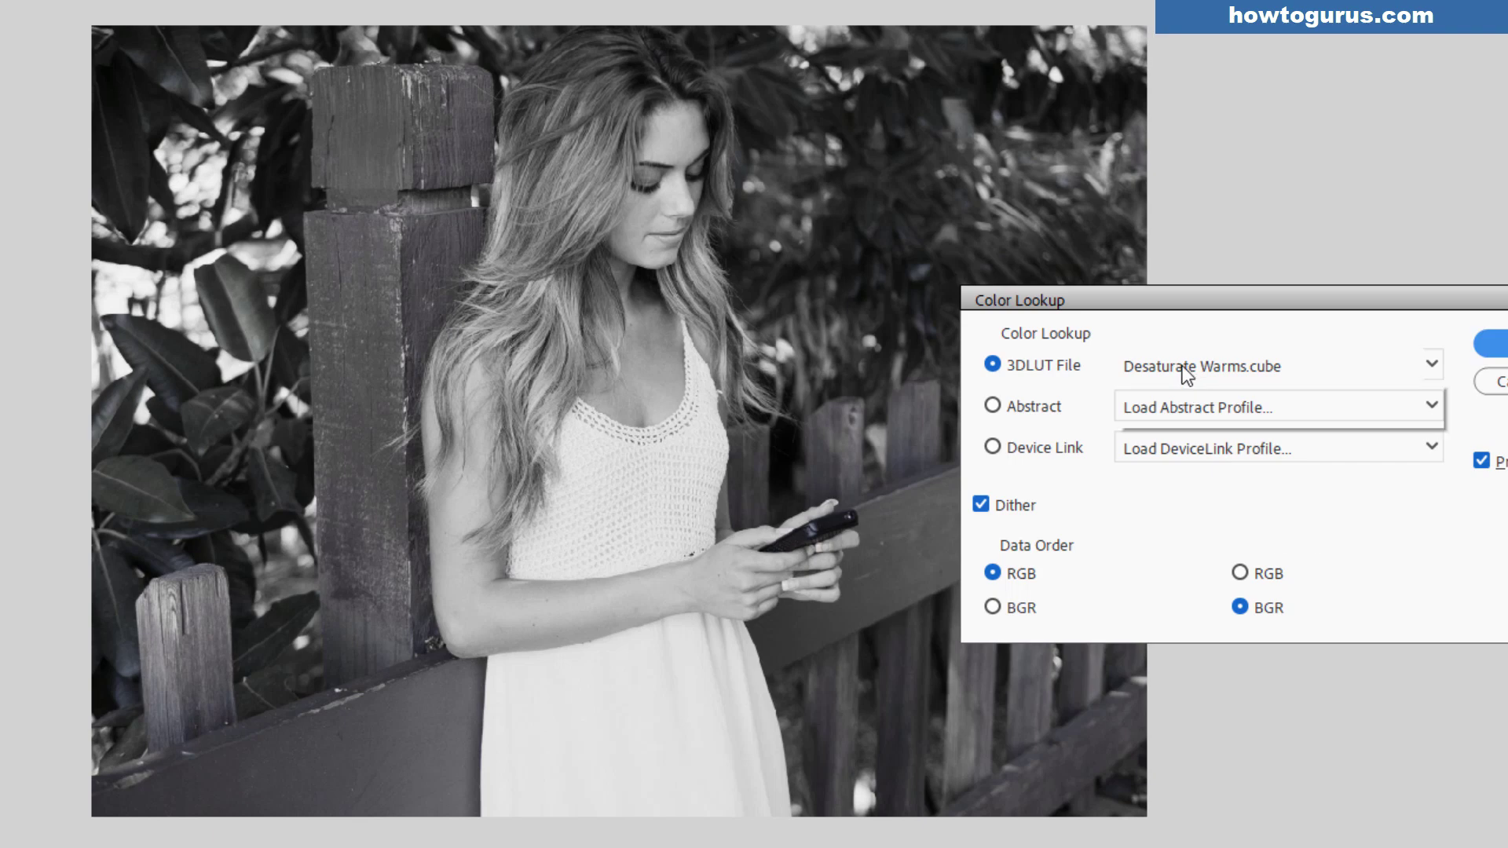
{"action": "left_click", "coordinate": [1181, 592]}
{"action": "left_click", "coordinate": [1208, 366]}
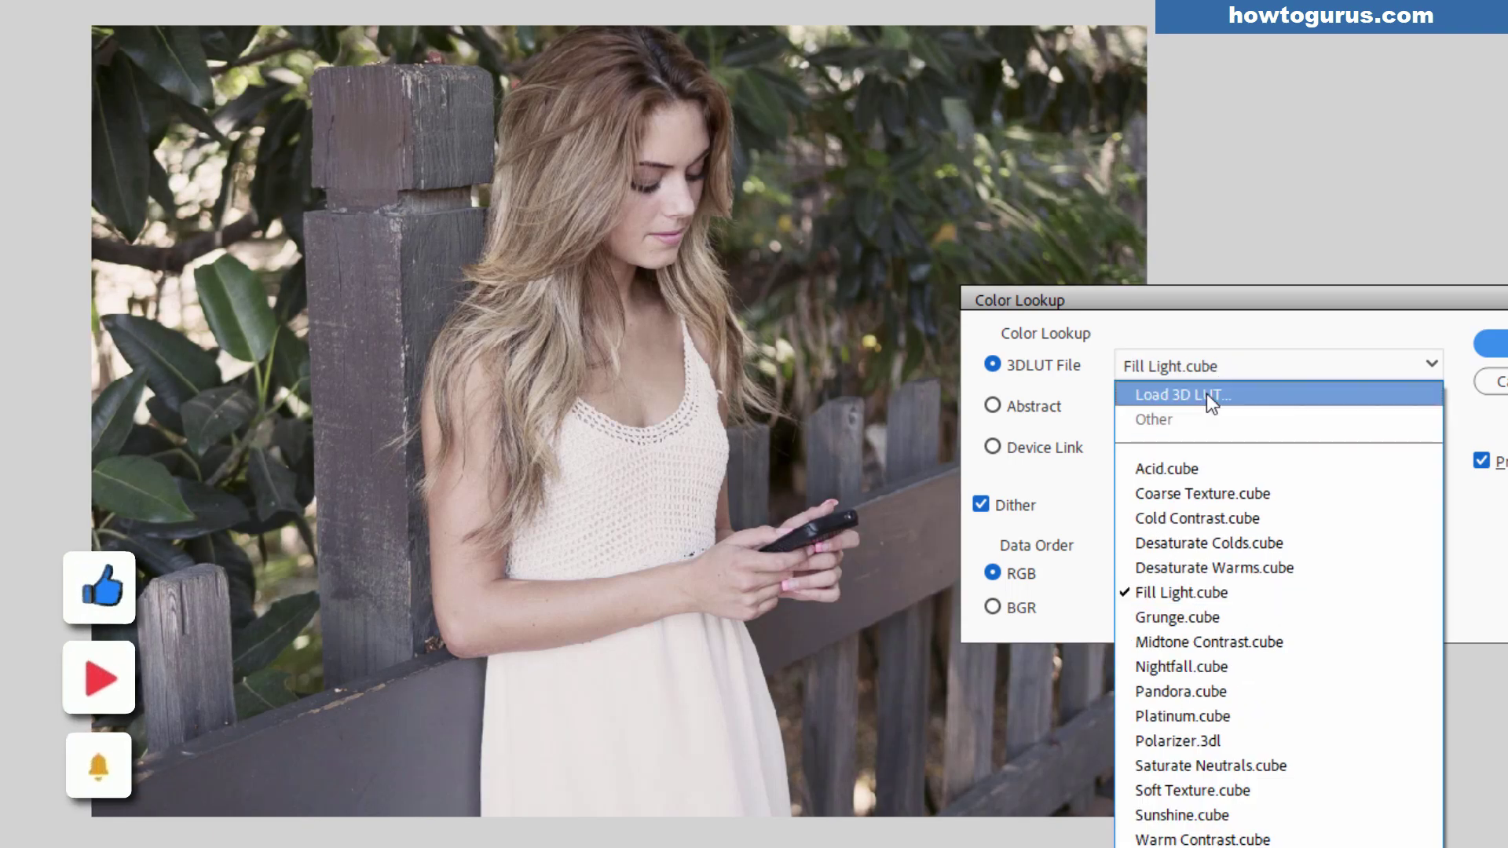
Preview the Grunge, Midtone Contrast, Nightfall and Pandora LUT looks
{"action": "left_click", "coordinate": [1197, 615]}
{"action": "left_click", "coordinate": [1196, 366]}
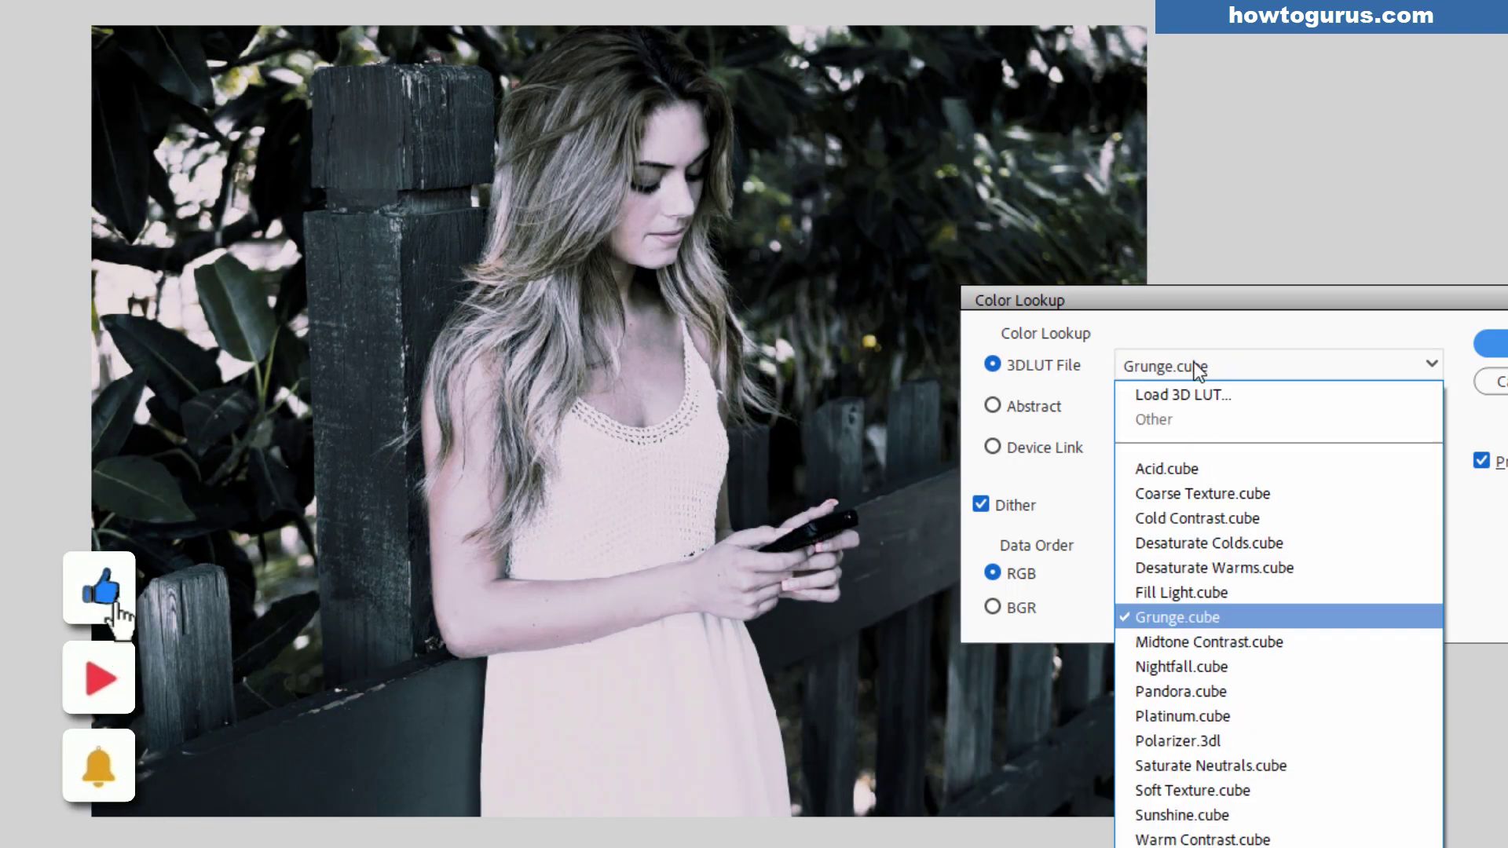
{"action": "left_click", "coordinate": [1196, 641]}
{"action": "left_click", "coordinate": [1186, 366]}
{"action": "left_click", "coordinate": [1188, 668]}
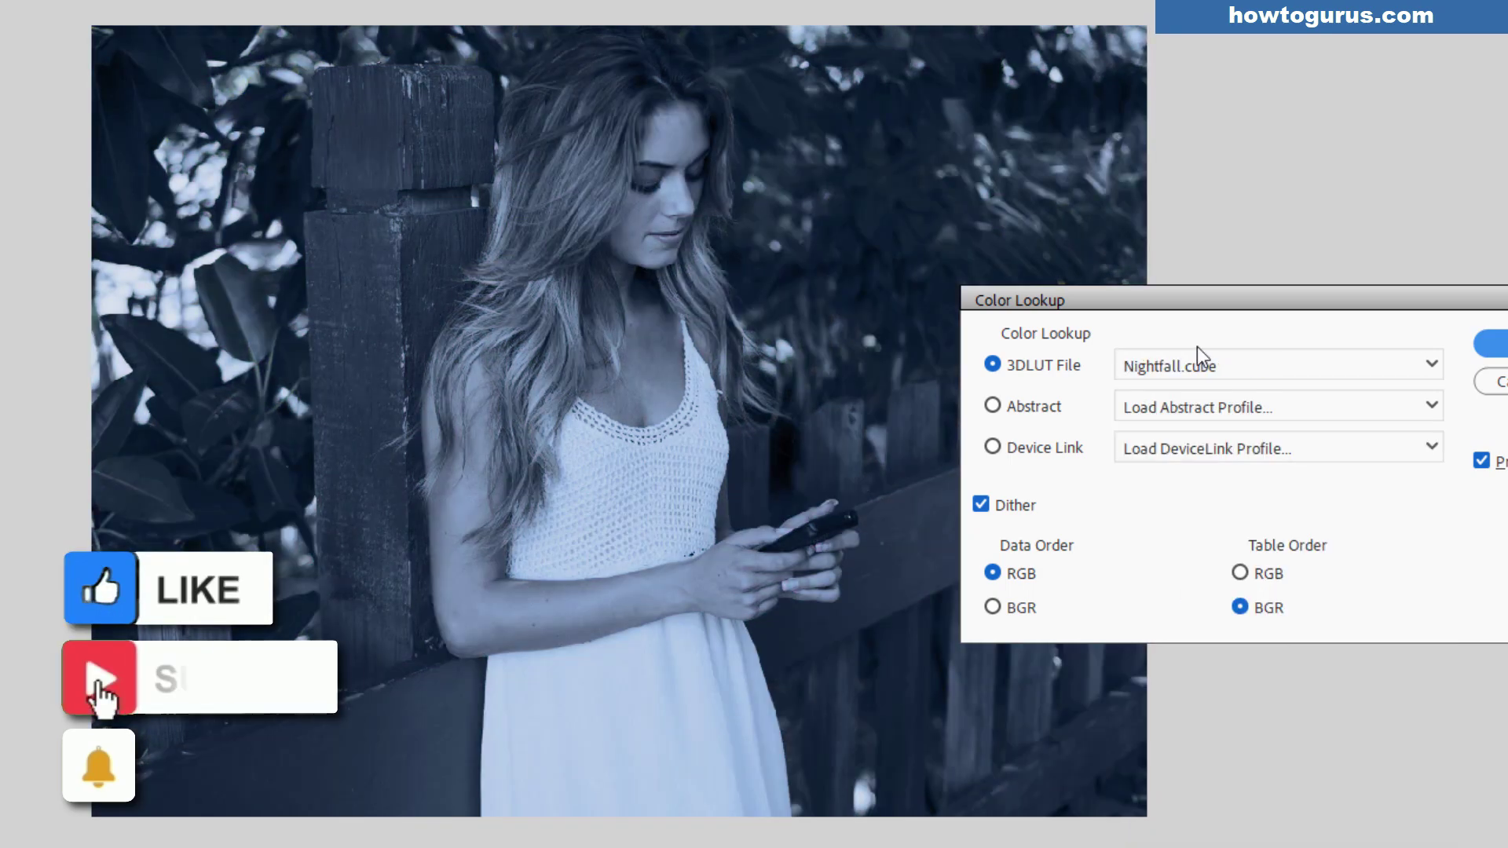
{"action": "left_click", "coordinate": [1185, 366]}
{"action": "left_click", "coordinate": [1172, 691]}
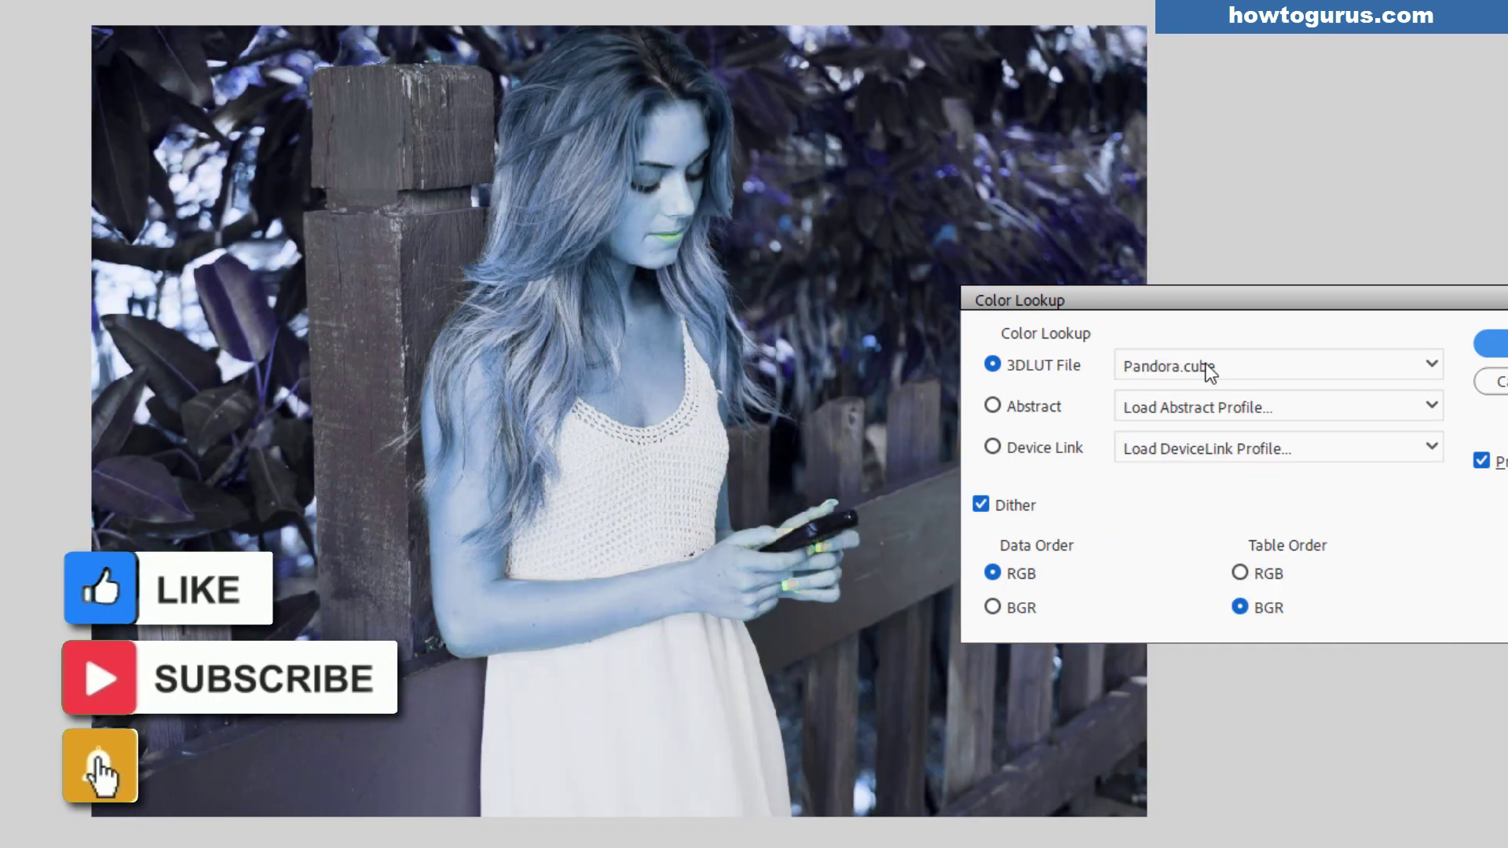
{"action": "left_click", "coordinate": [1205, 368]}
Preview the Platinum, Polarizer, Saturate Neutrals and Soft Texture LUT looks
{"action": "left_click", "coordinate": [1182, 717]}
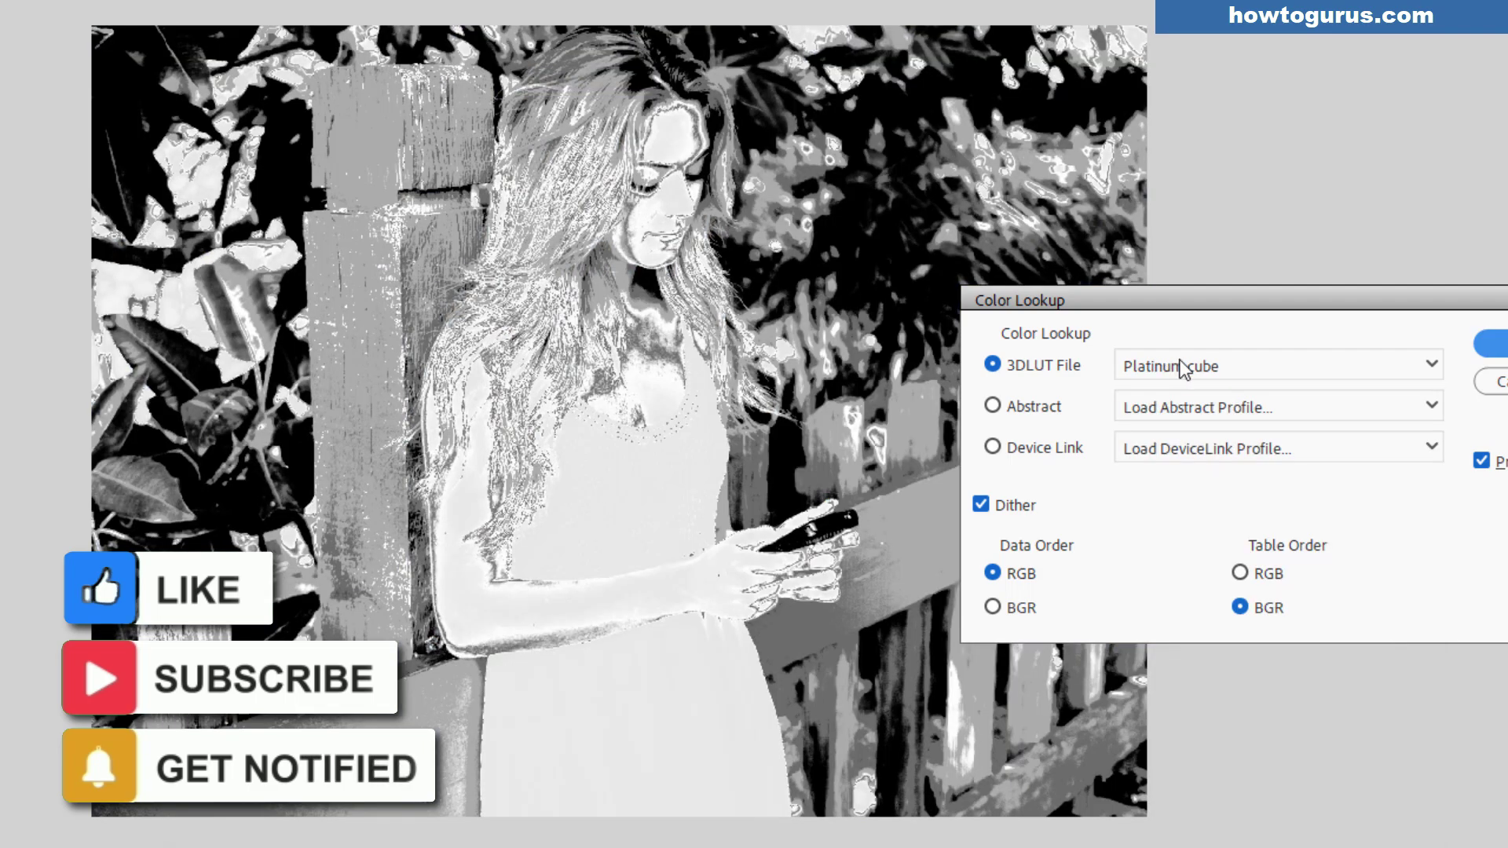
{"action": "left_click", "coordinate": [1185, 368]}
{"action": "left_click", "coordinate": [1173, 741]}
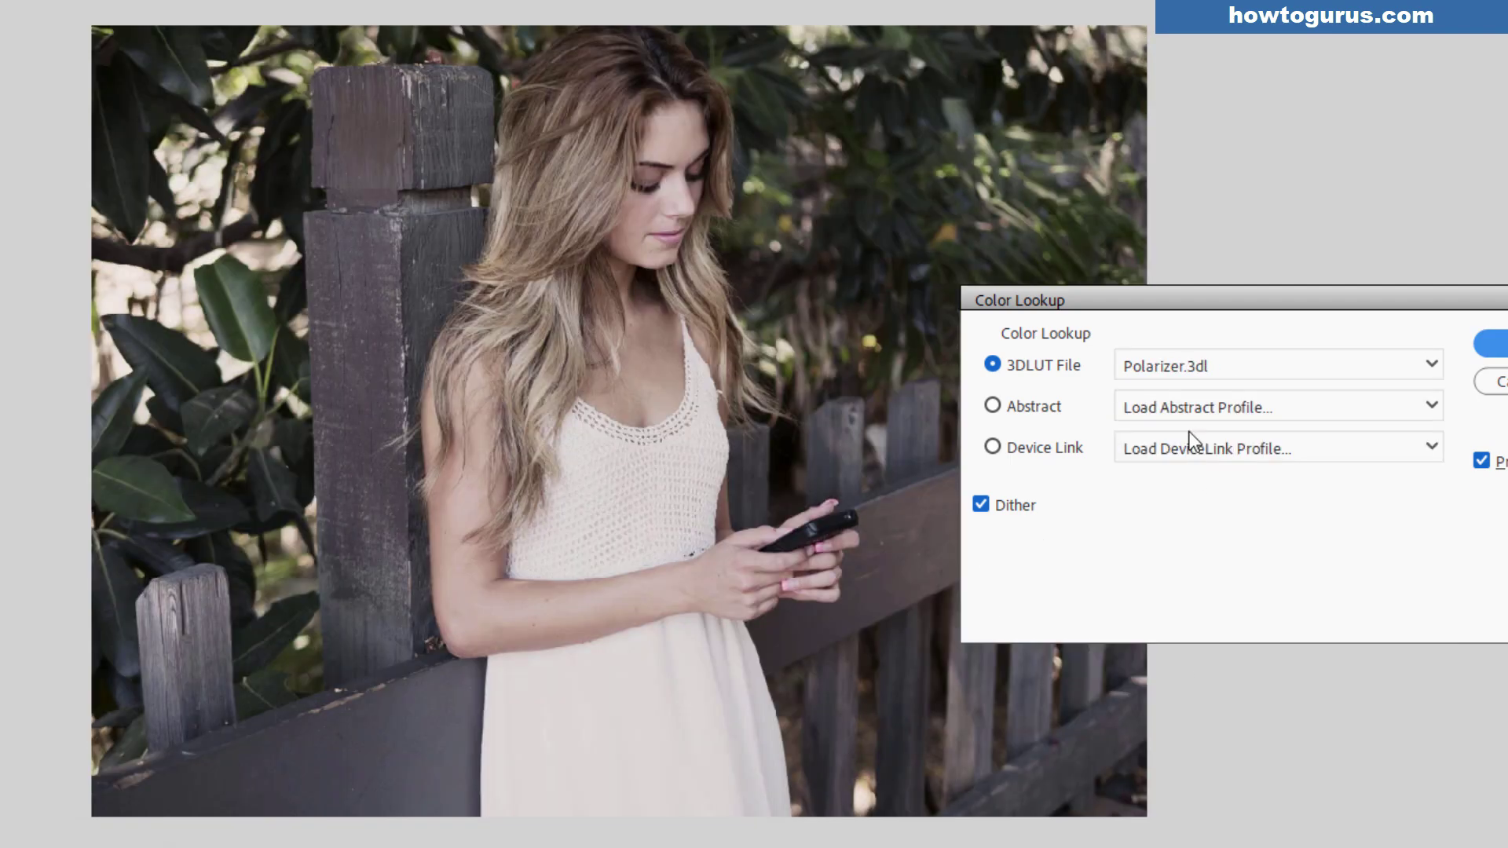
{"action": "left_click", "coordinate": [1165, 366]}
{"action": "left_click", "coordinate": [1178, 766]}
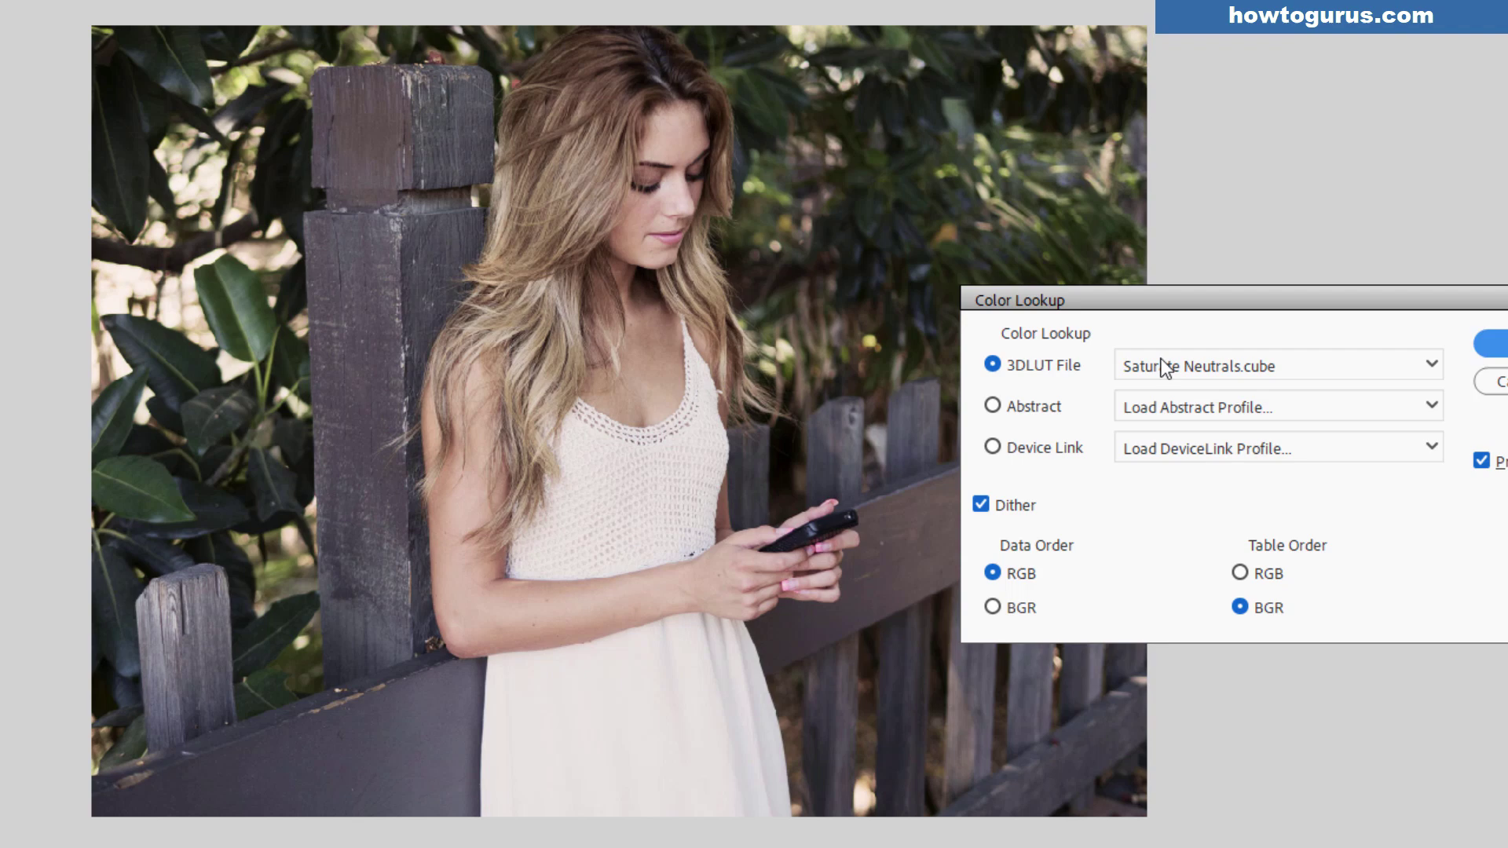
{"action": "left_click", "coordinate": [1165, 366]}
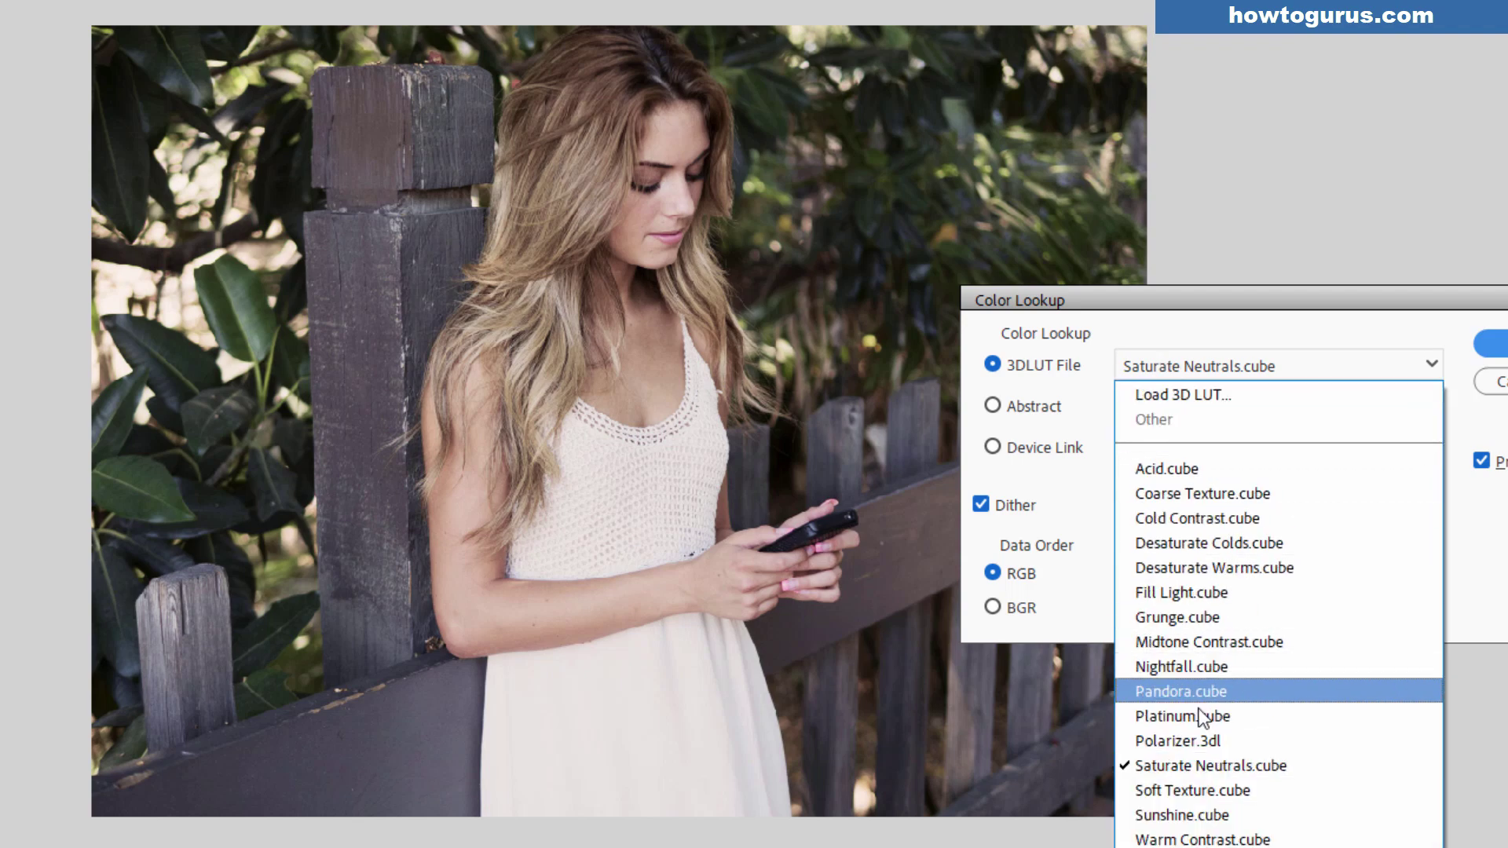
{"action": "left_click", "coordinate": [1170, 791]}
{"action": "left_click", "coordinate": [1164, 366]}
Try Sunshine and Warm Contrast, settling on the Warm Glow.cube look
{"action": "left_click", "coordinate": [1178, 815]}
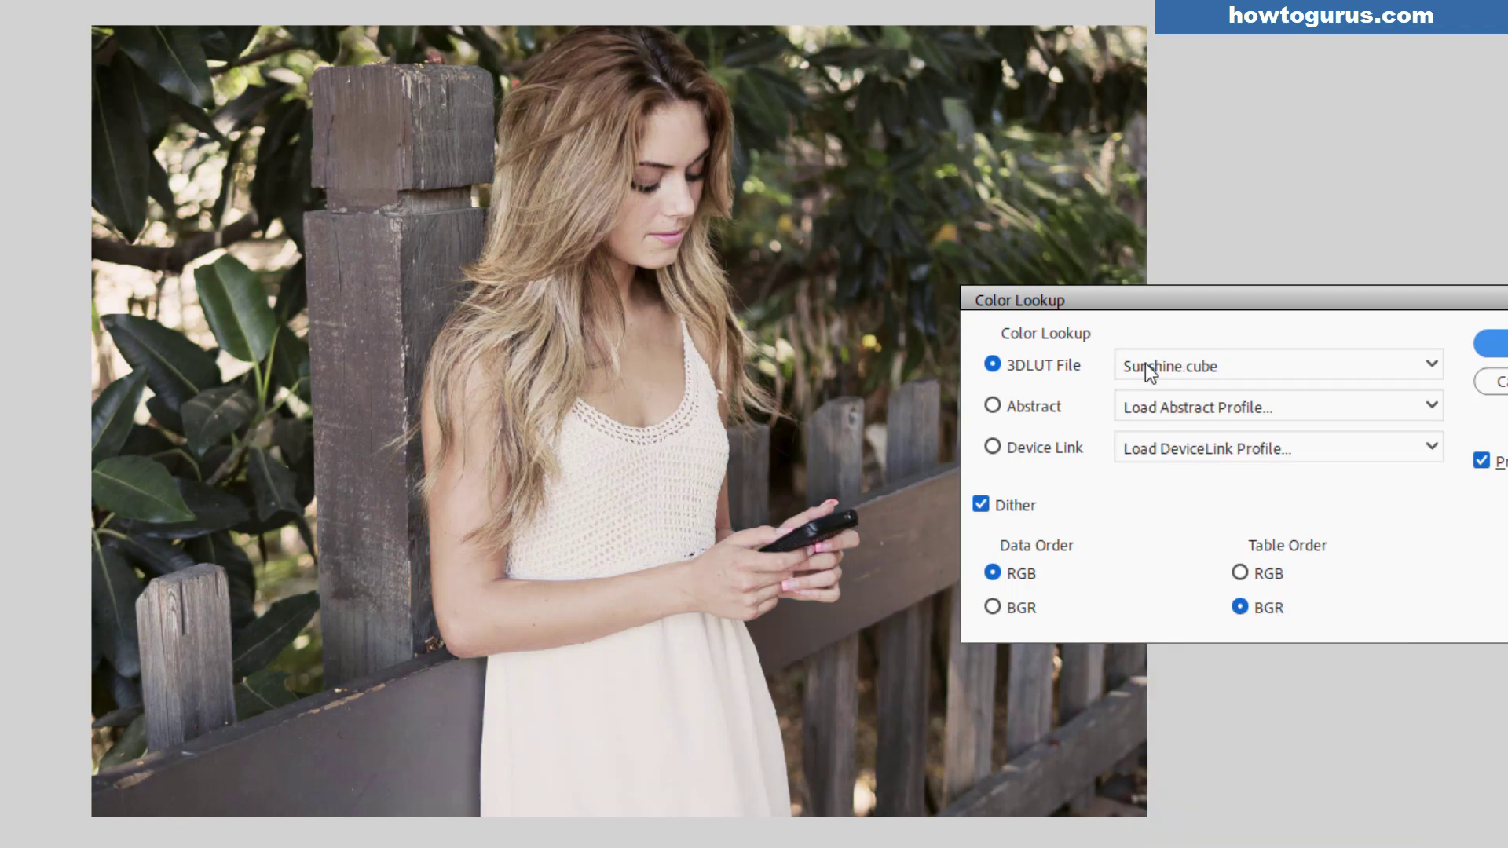
{"action": "left_click", "coordinate": [1147, 368]}
{"action": "left_click", "coordinate": [1178, 836]}
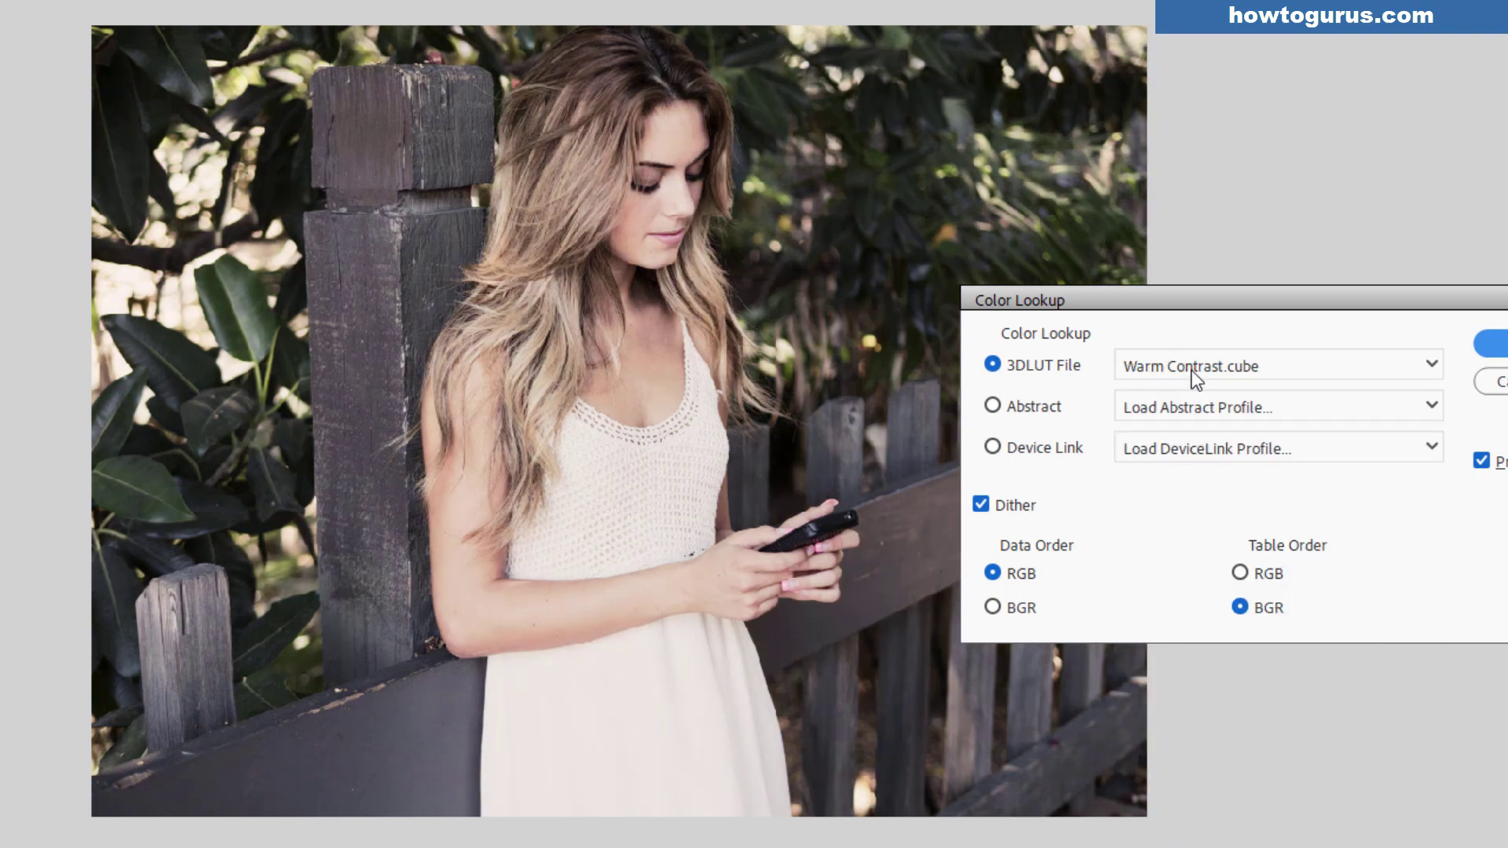
{"action": "left_click", "coordinate": [1194, 366]}
{"action": "left_click", "coordinate": [1178, 847]}
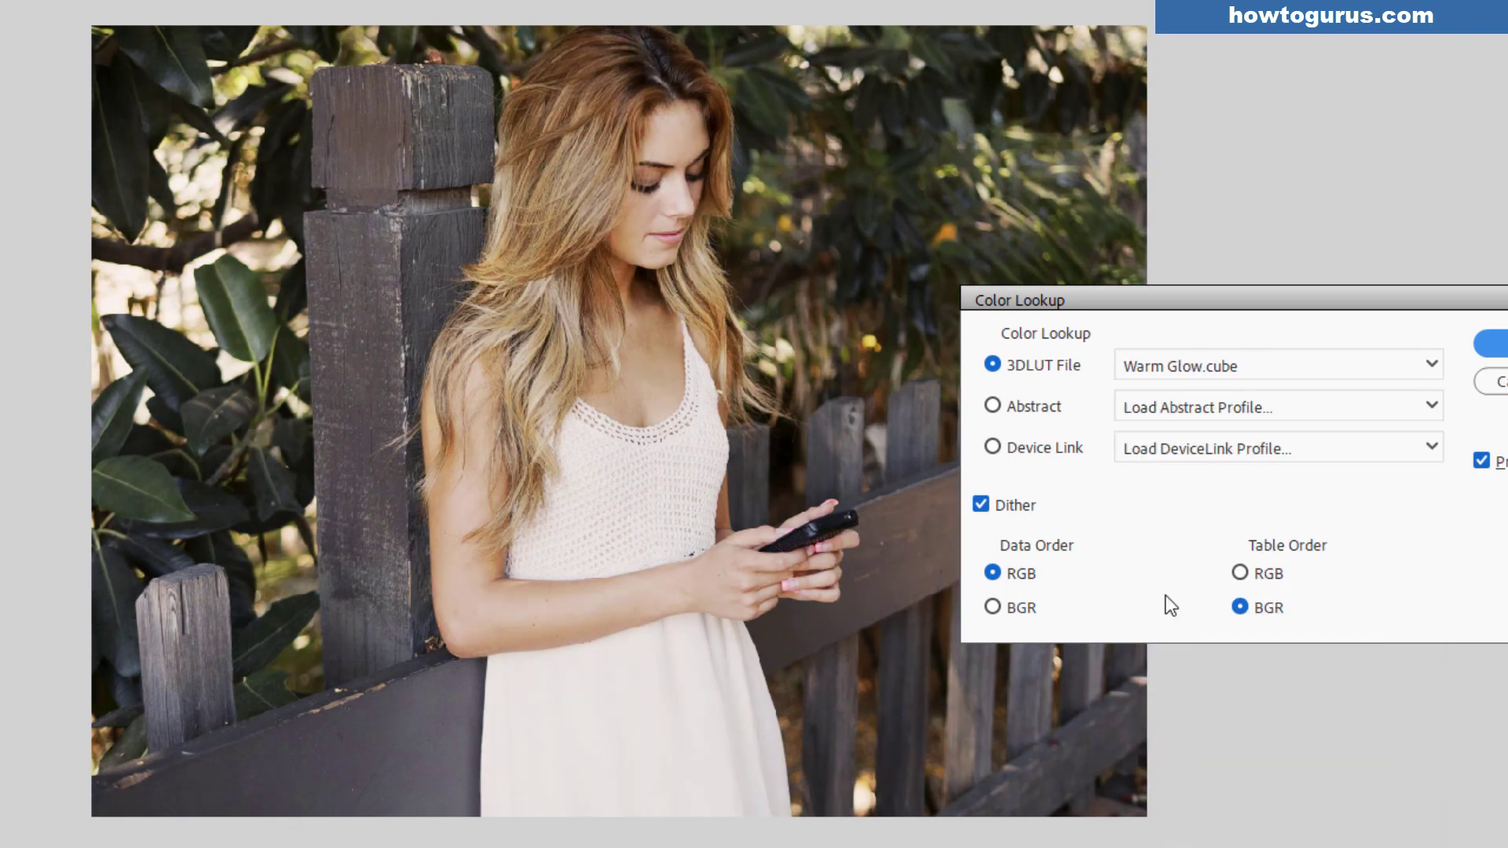
{"action": "left_click", "coordinate": [1223, 366]}
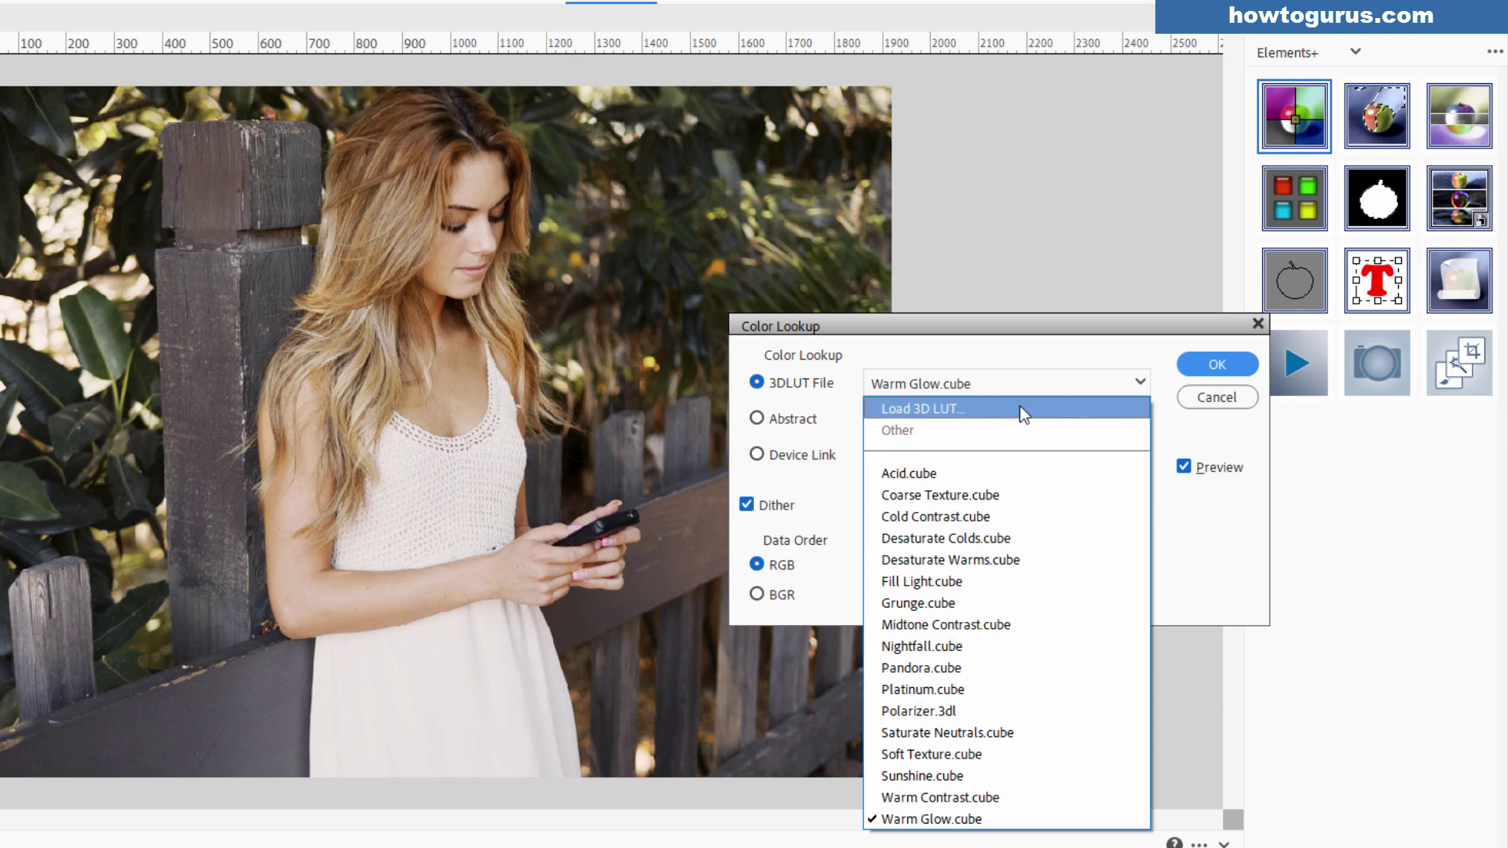
Commit the Warm Glow lookup layer and toggle its visibility to compare before and after
{"action": "left_click", "coordinate": [1237, 369]}
{"action": "left_click", "coordinate": [1217, 364]}
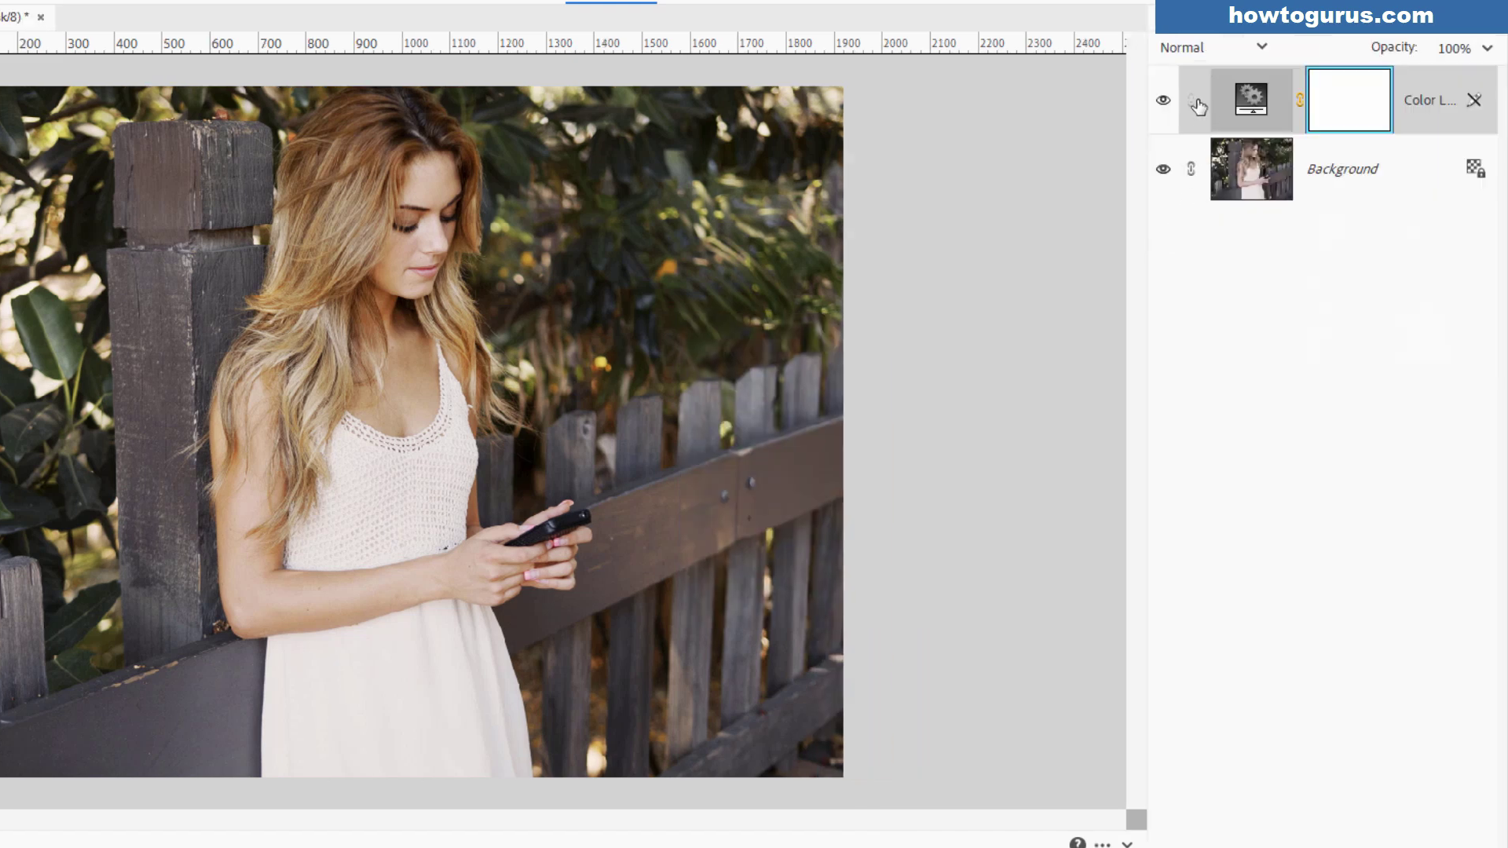
{"action": "left_click", "coordinate": [1162, 100]}
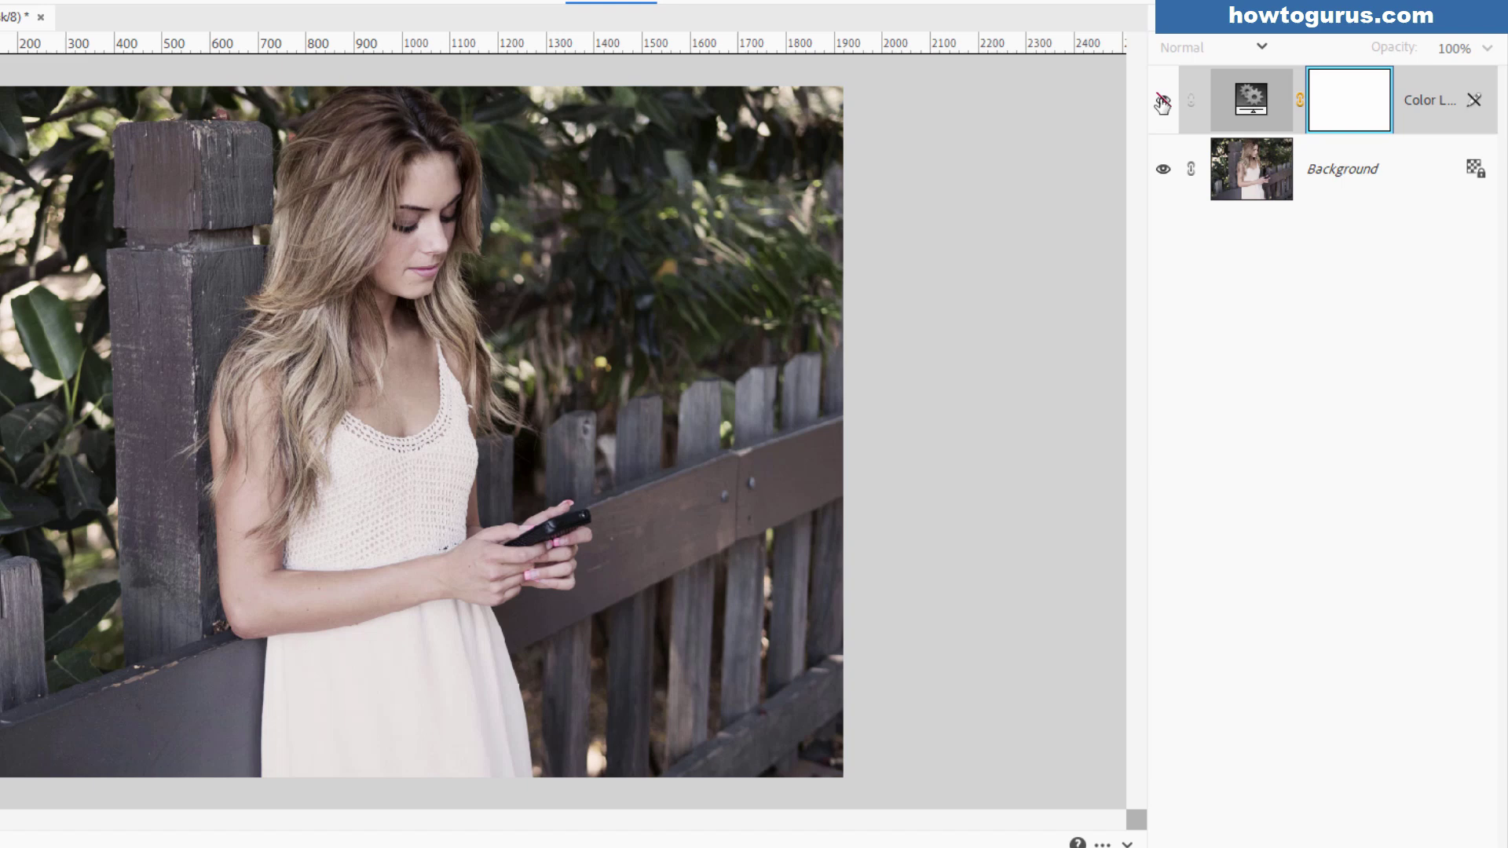
{"action": "left_click", "coordinate": [1163, 100]}
{"action": "left_click", "coordinate": [1162, 101]}
{"action": "left_click", "coordinate": [1163, 100]}
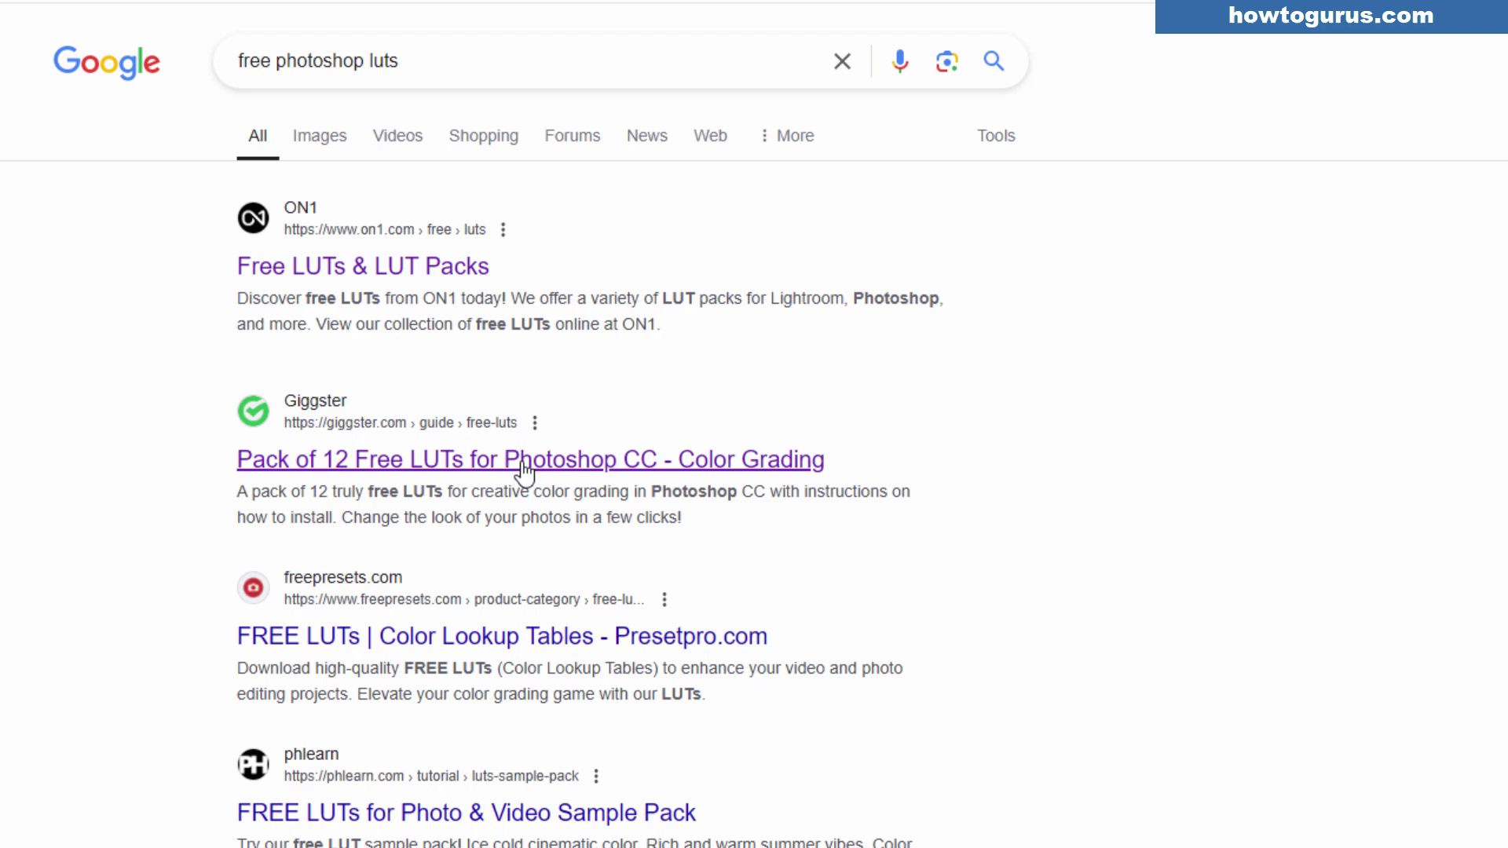
Refine the Google search to 'free photoshop luts shutterstock'
{"action": "scroll", "coordinate": [488, 479], "scroll_direction": "down", "scroll_amount": 2}
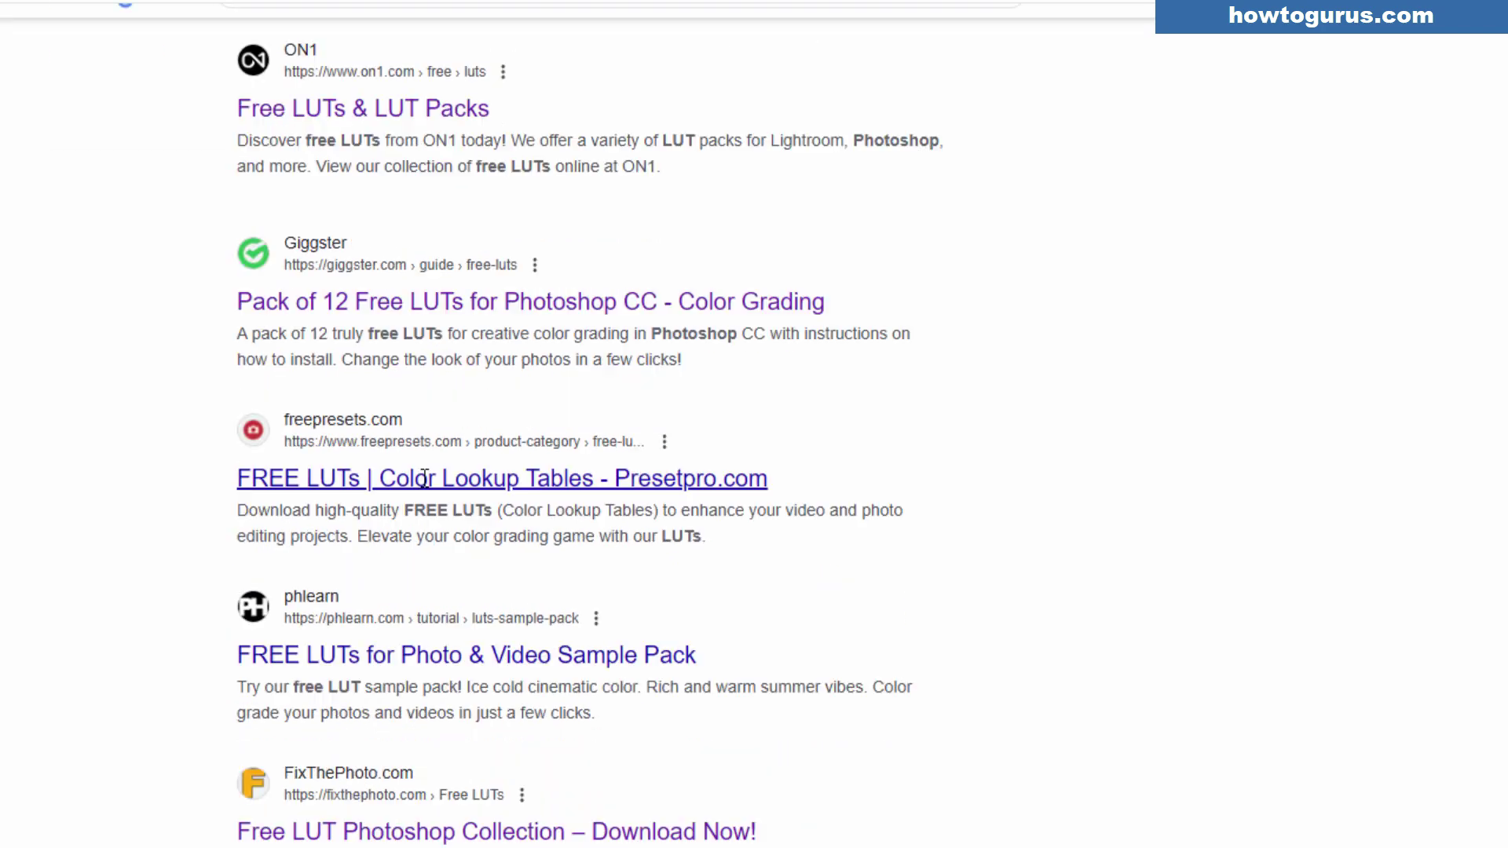
{"action": "left_click", "coordinate": [473, 60]}
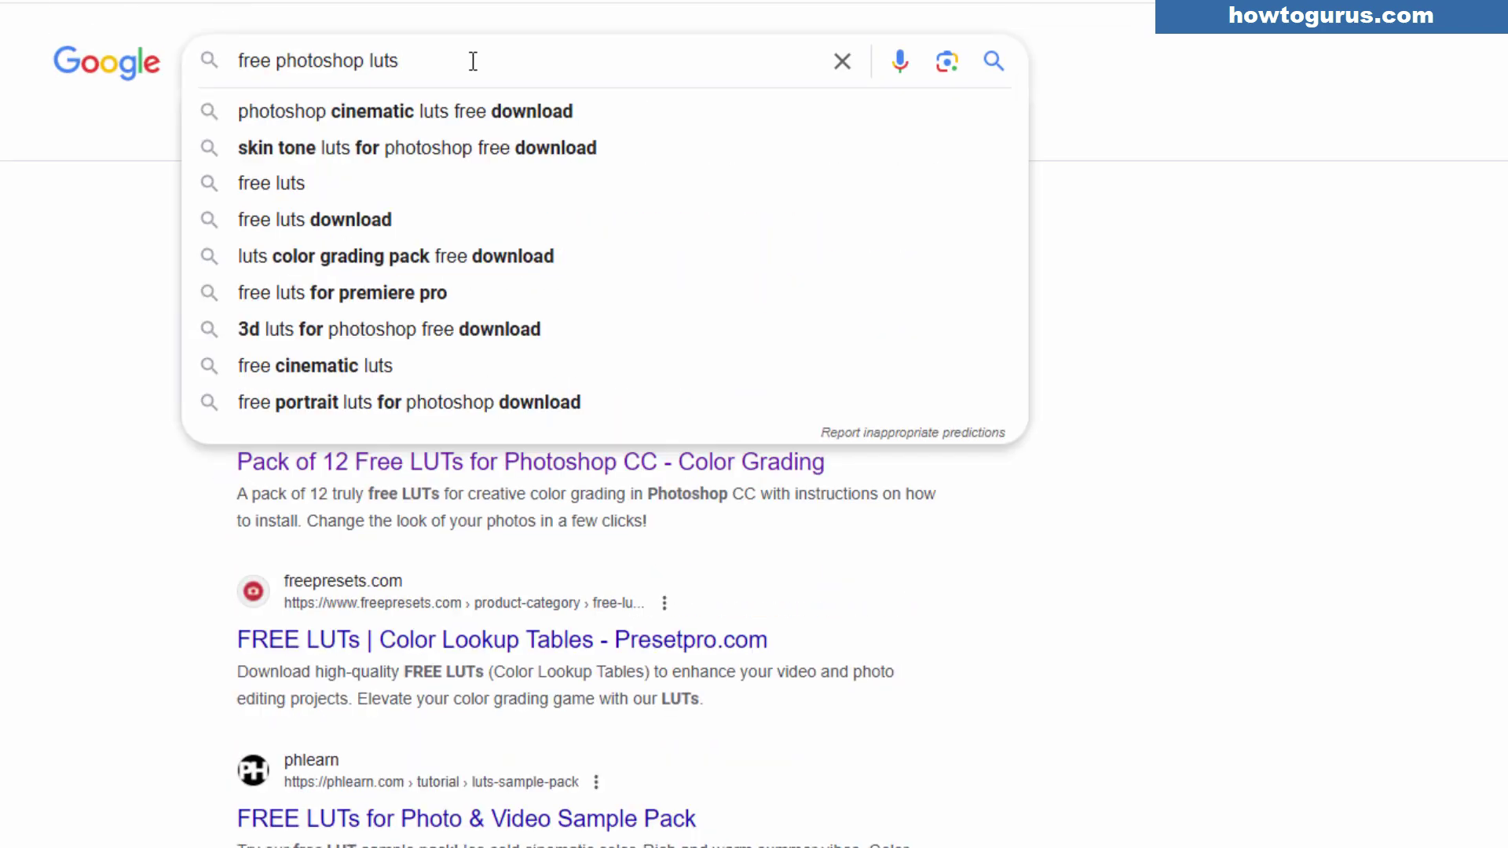
{"action": "type", "text": "shutter"}
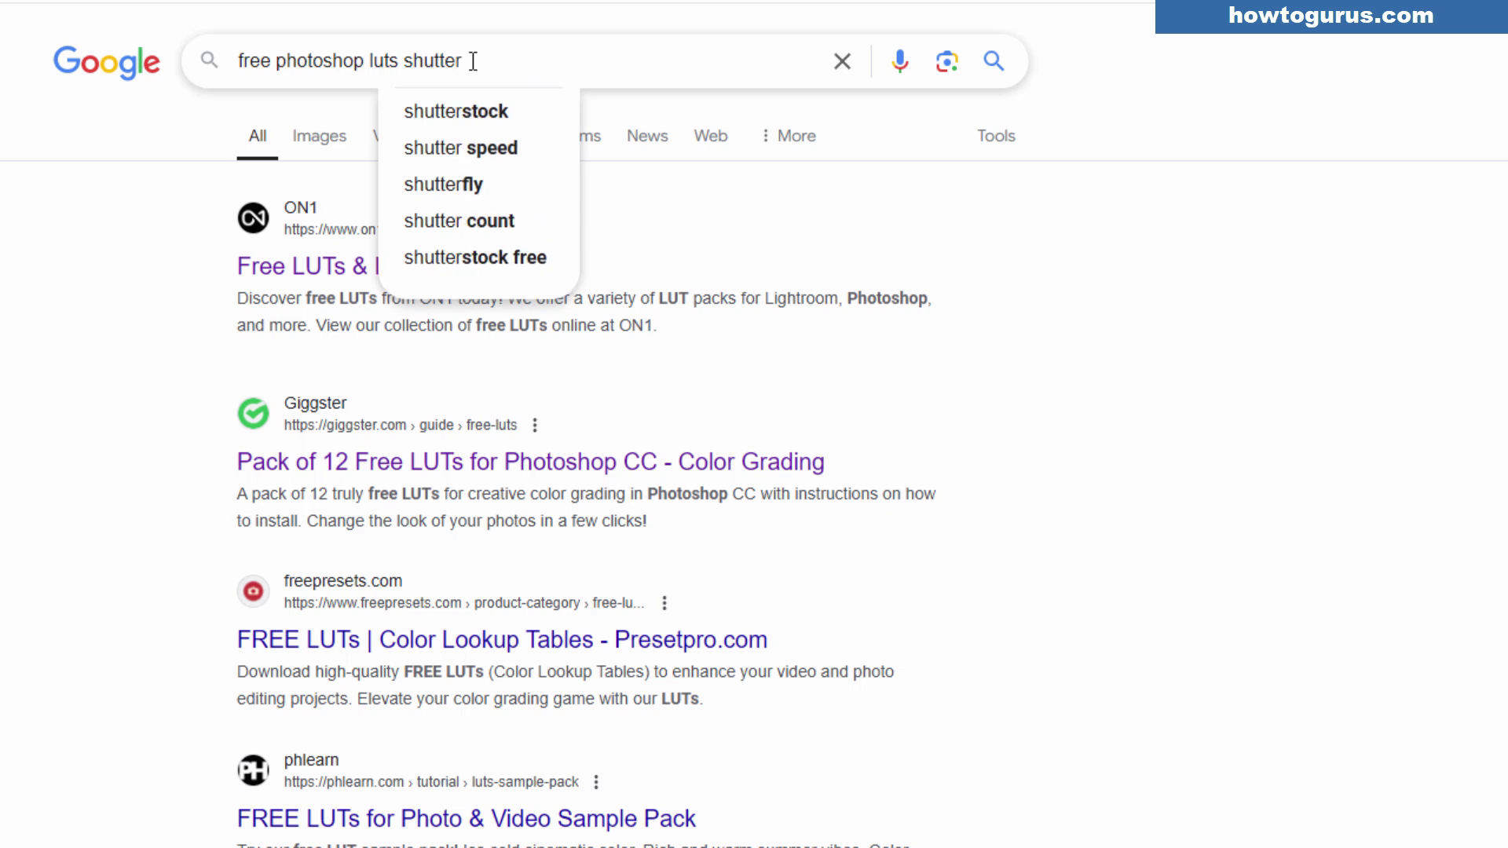
{"action": "type", "text": "stock"}
{"action": "key", "text": "Return"}
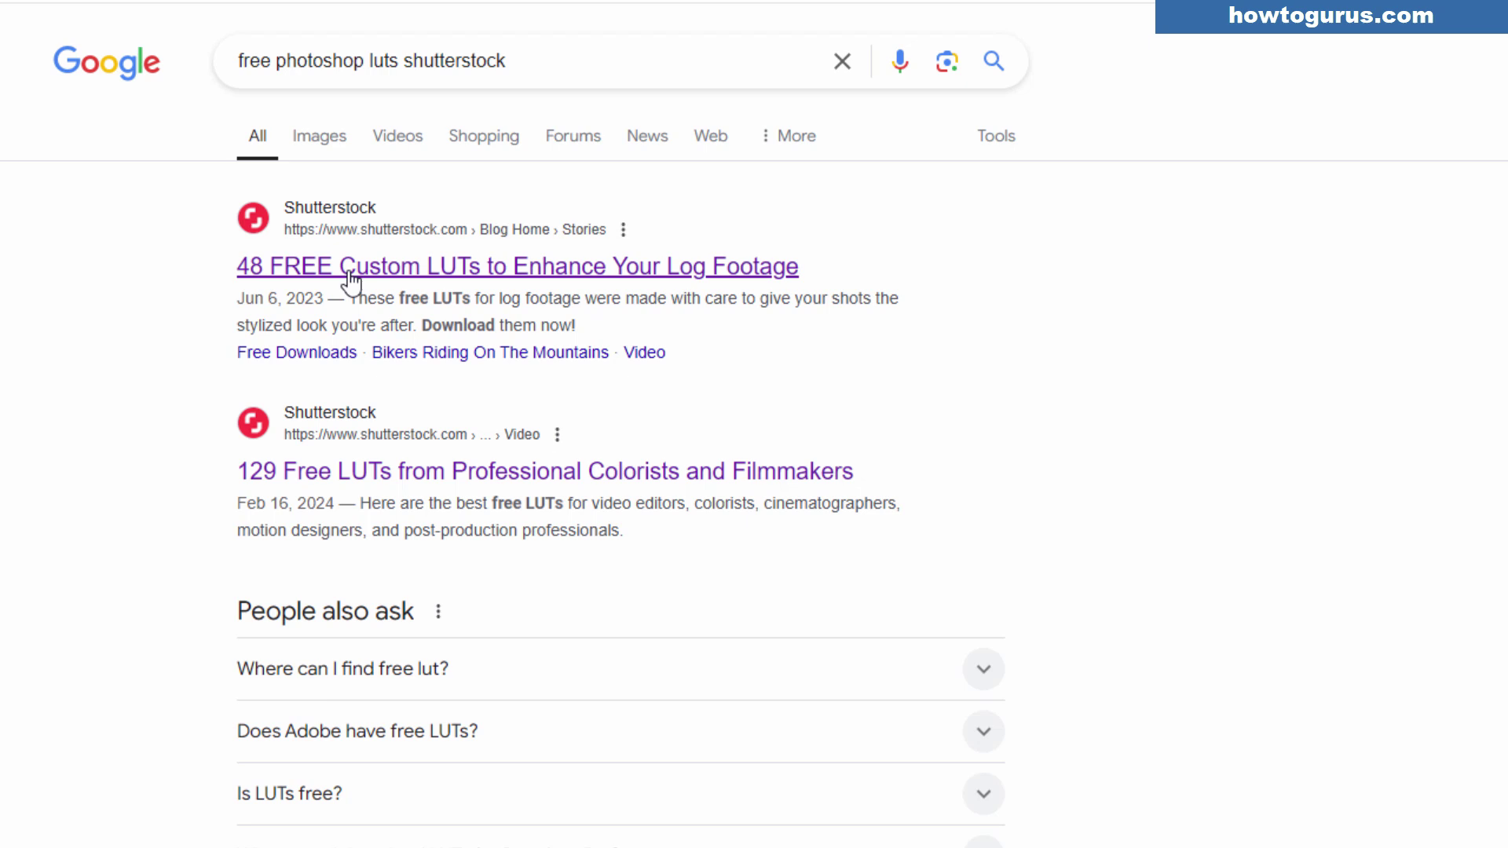
Download free-customized-LUTs.zip from the '13 Free LUTs to Download Now' section of Shutterstock's article
{"action": "left_click", "coordinate": [537, 267]}
{"action": "scroll", "coordinate": [703, 377], "scroll_direction": "down", "scroll_amount": 5}
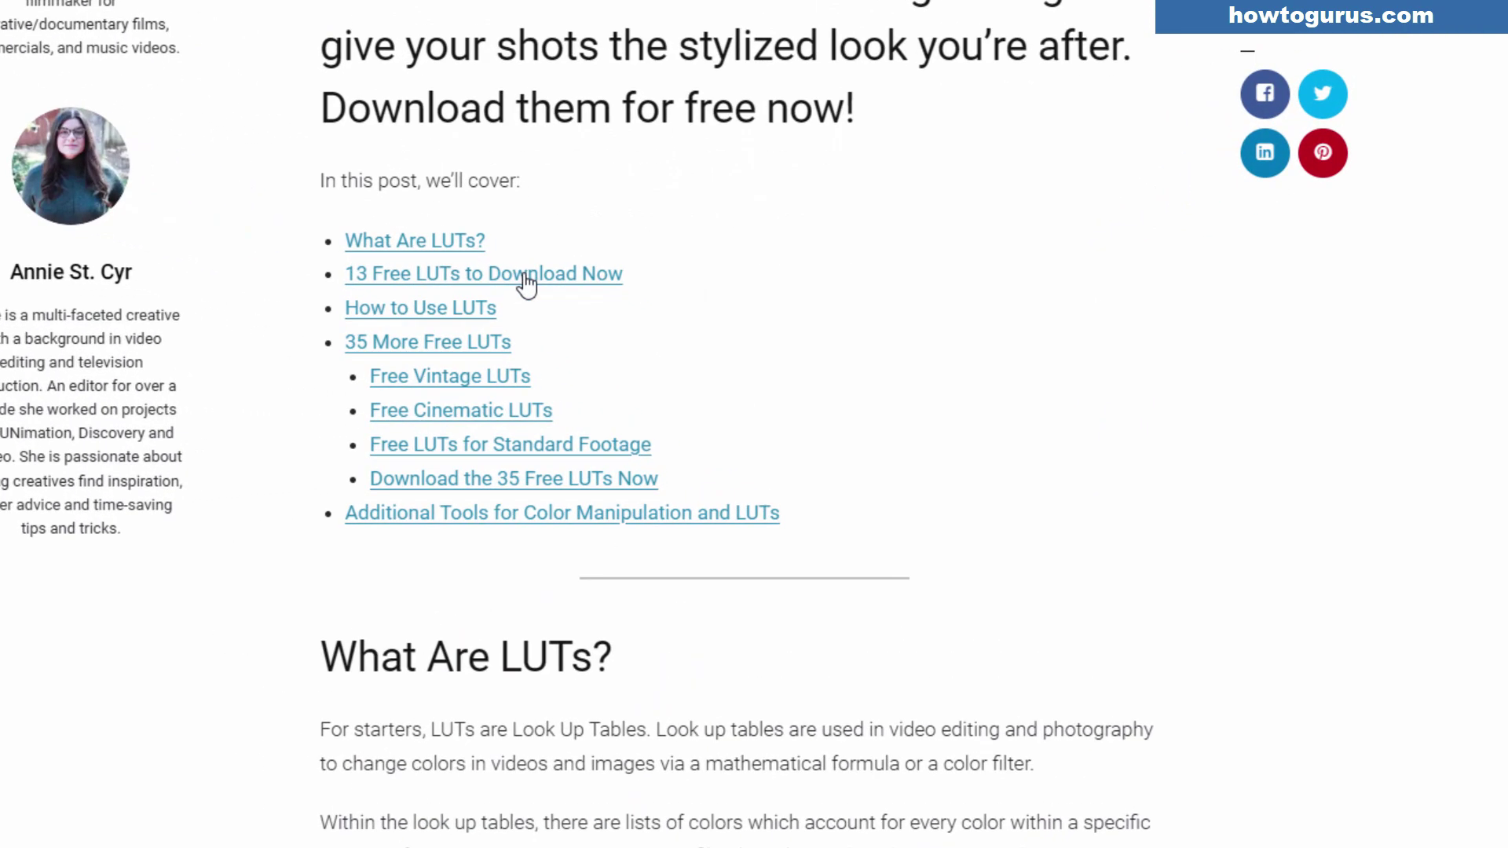
{"action": "left_click", "coordinate": [525, 276]}
{"action": "scroll", "coordinate": [598, 605], "scroll_direction": "down", "scroll_amount": 3}
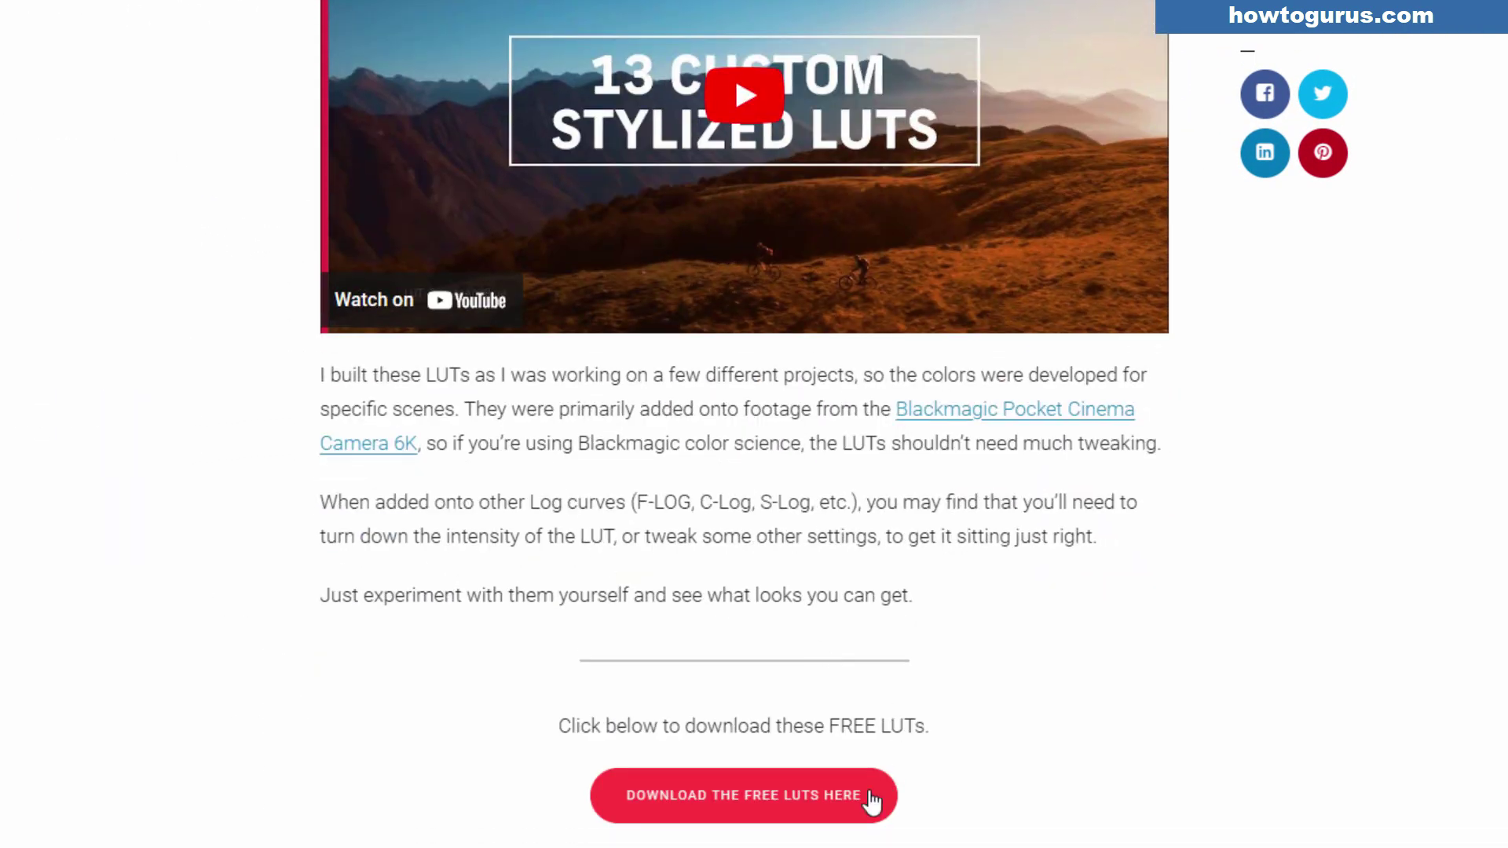
{"action": "left_click", "coordinate": [739, 800]}
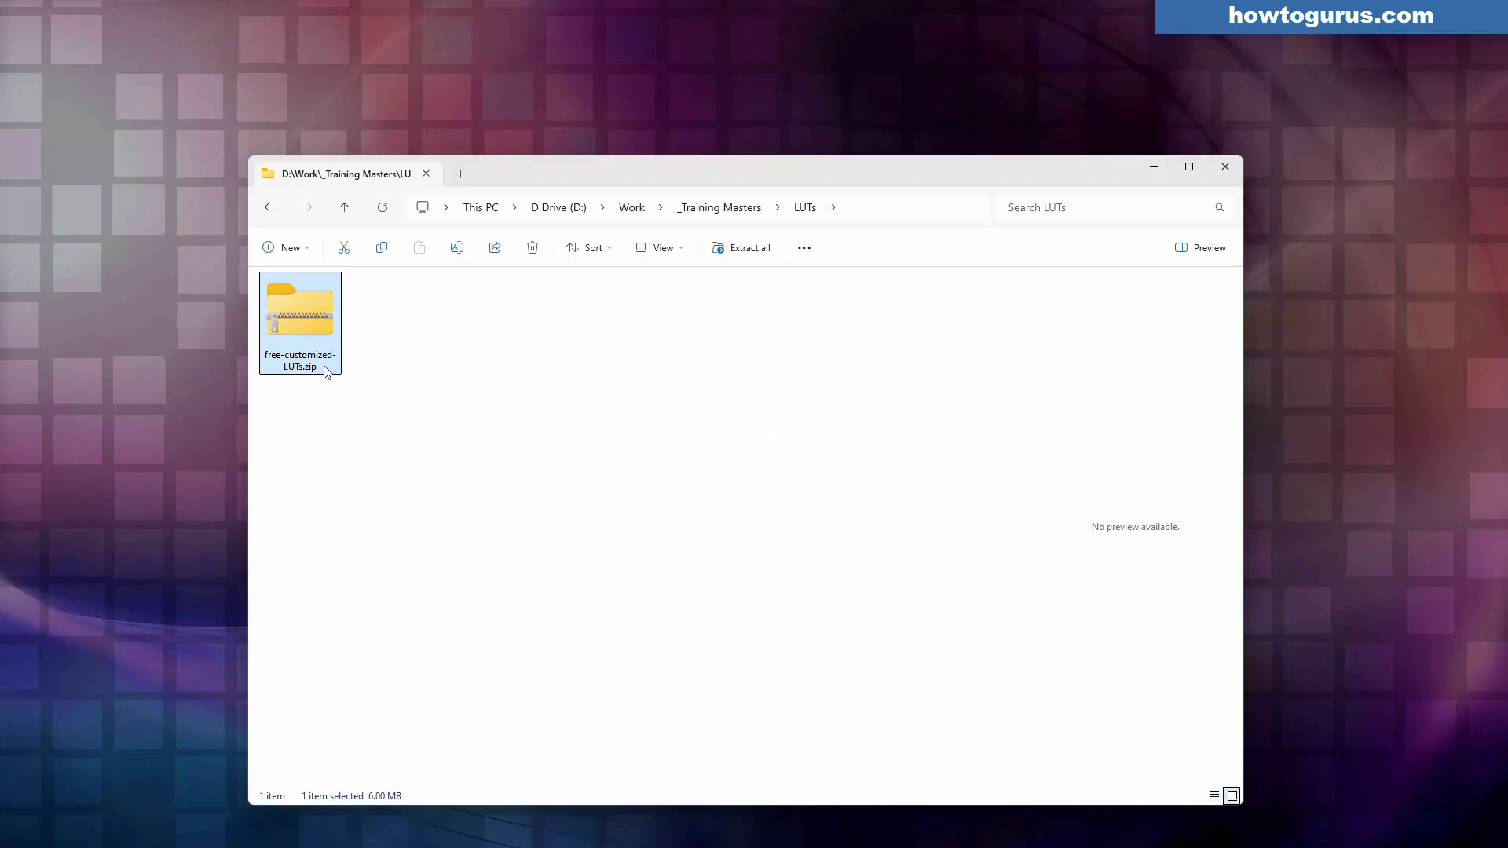
Extract free-customized-LUTs.zip and open its Shutterstock Free LUTs subfolder
{"action": "right_click", "coordinate": [310, 318]}
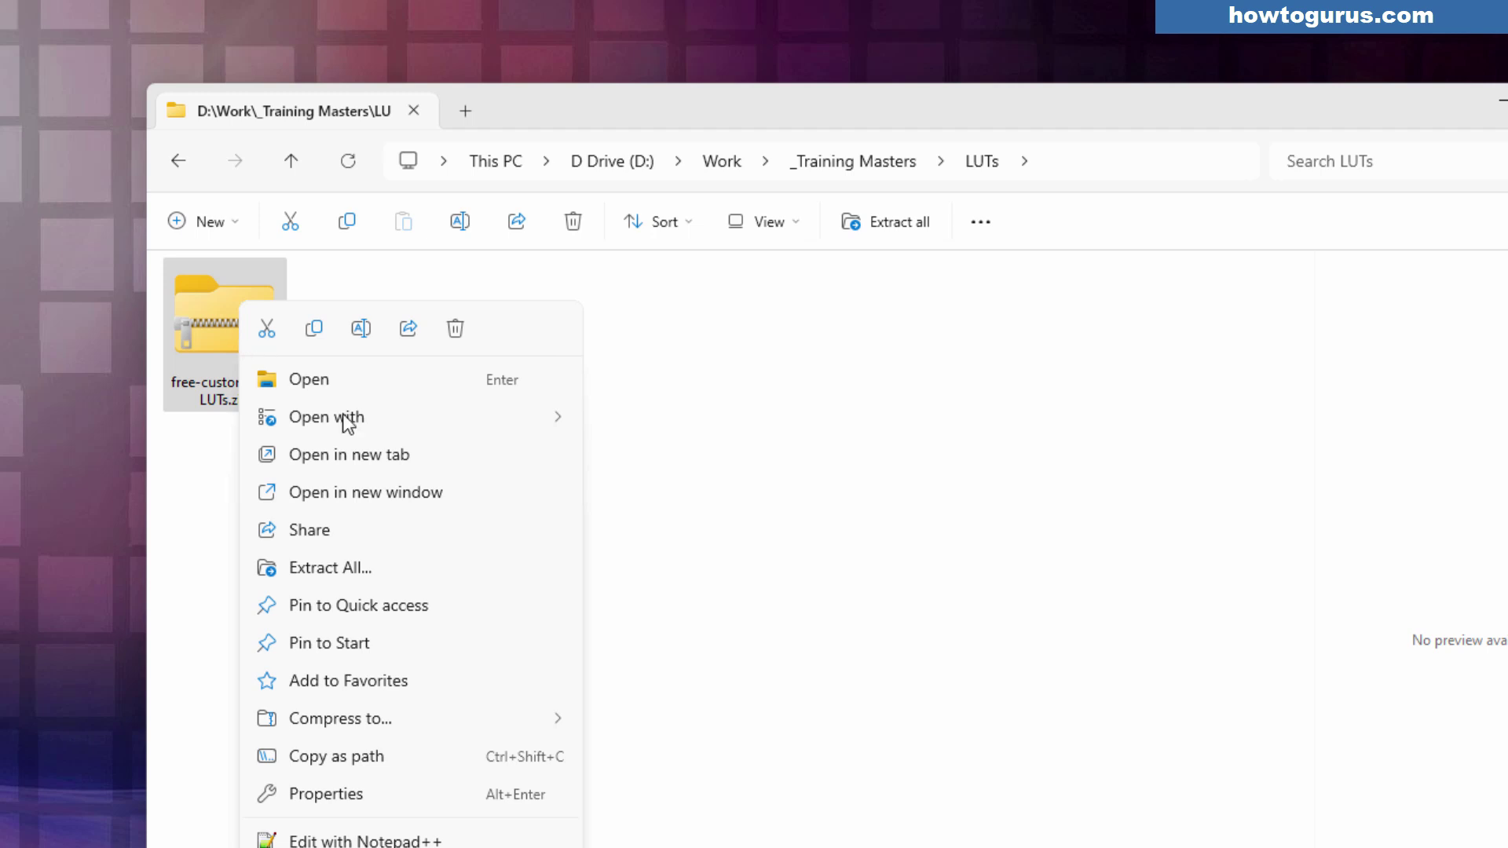
{"action": "left_click", "coordinate": [325, 569]}
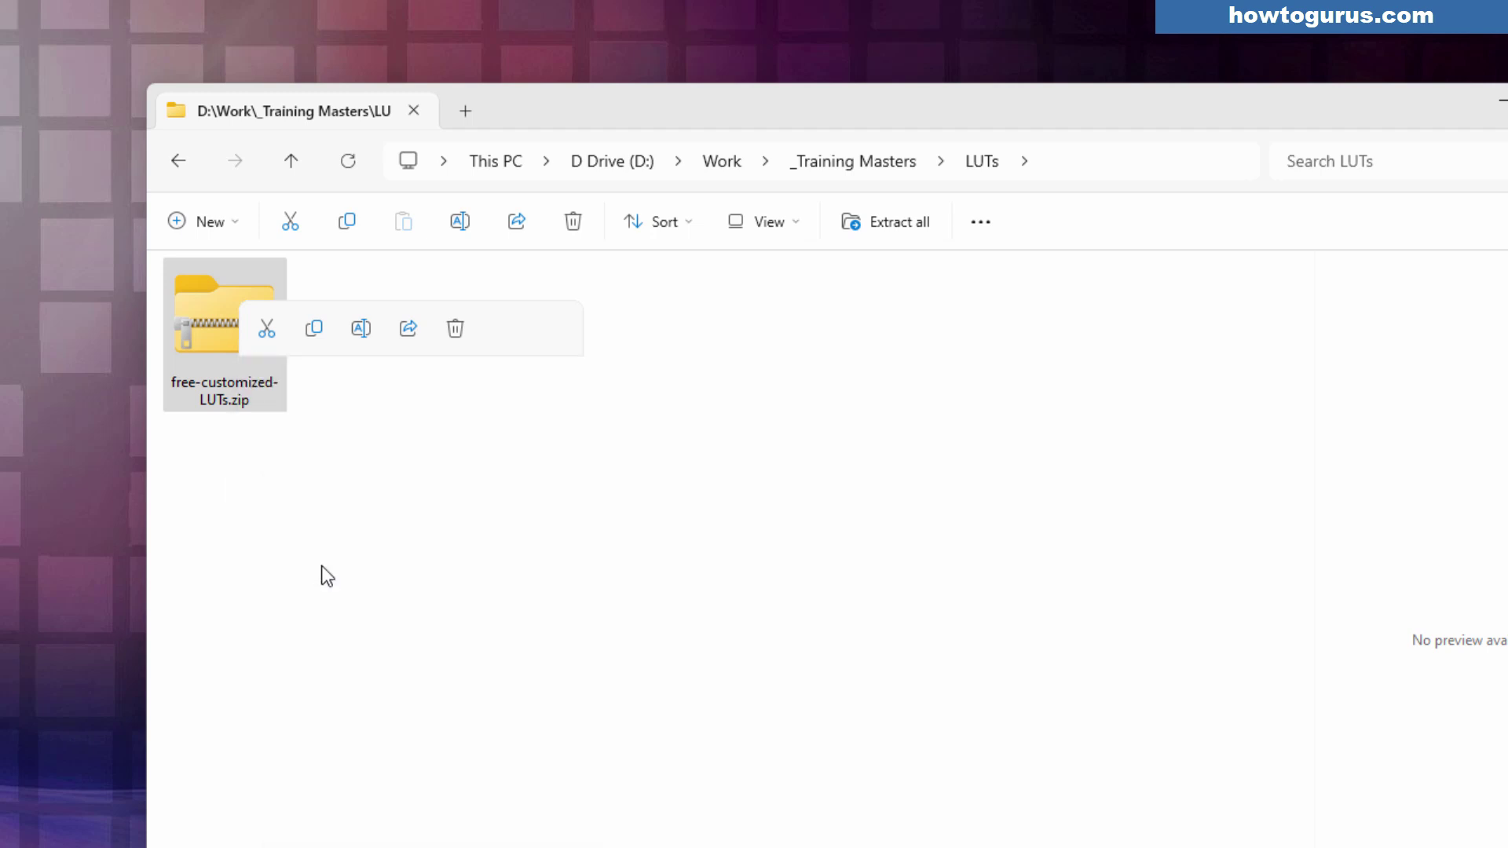
{"action": "left_click", "coordinate": [1118, 725]}
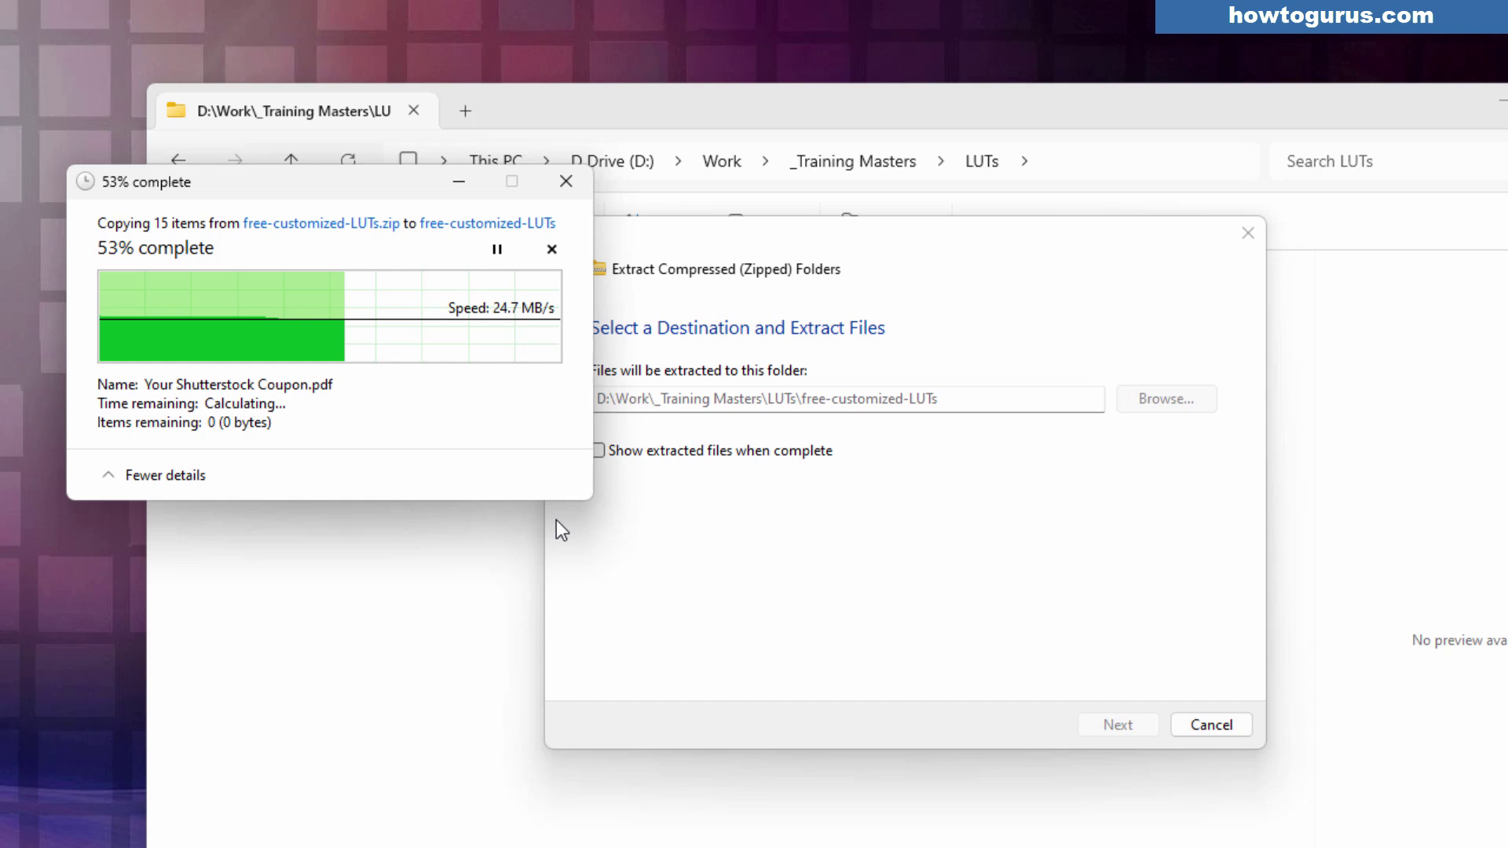
{"action": "double_click", "coordinate": [360, 341]}
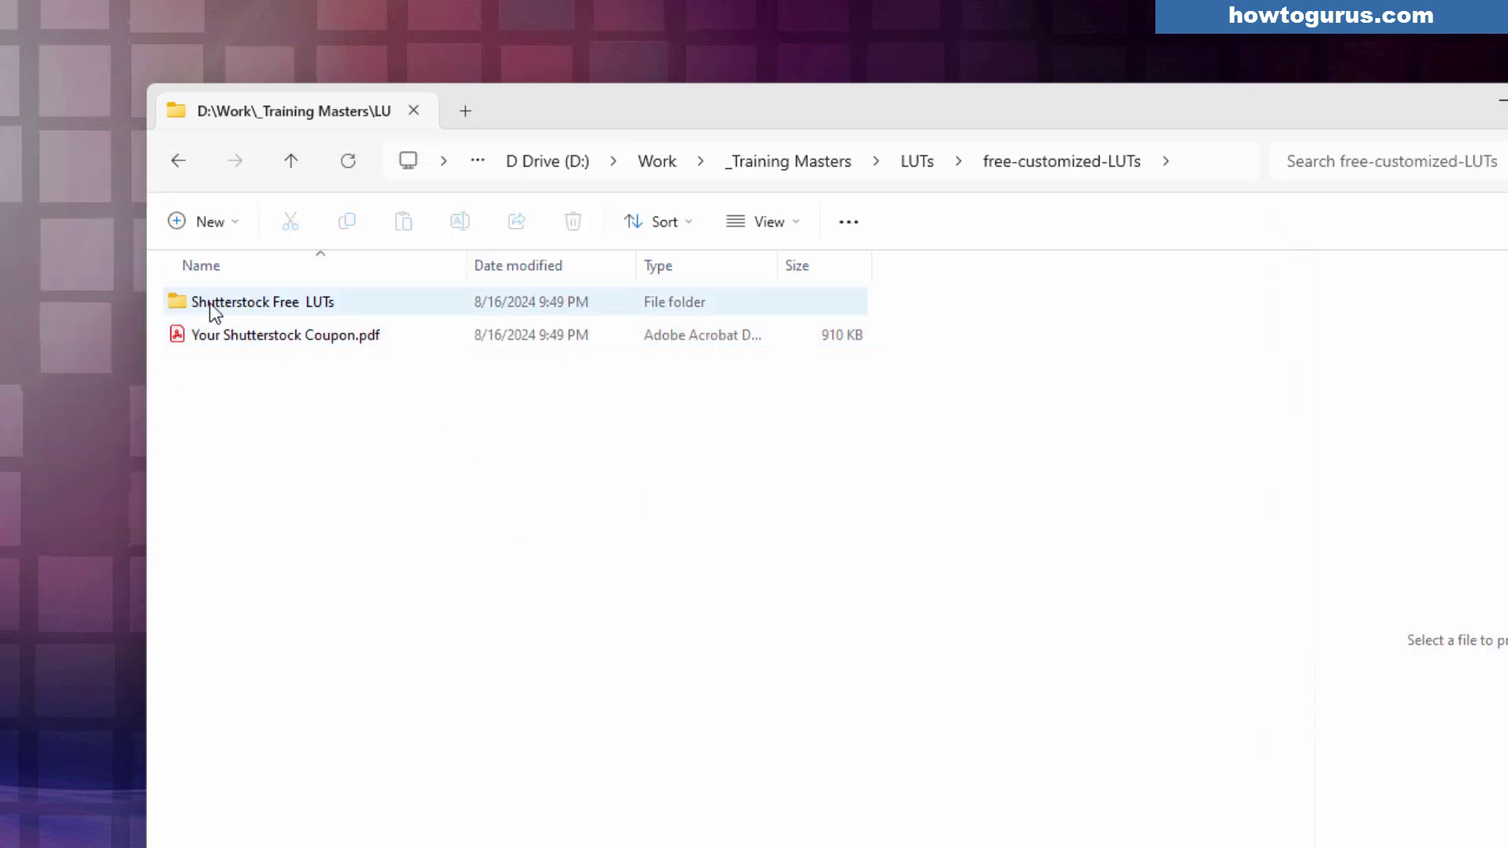
{"action": "double_click", "coordinate": [241, 303]}
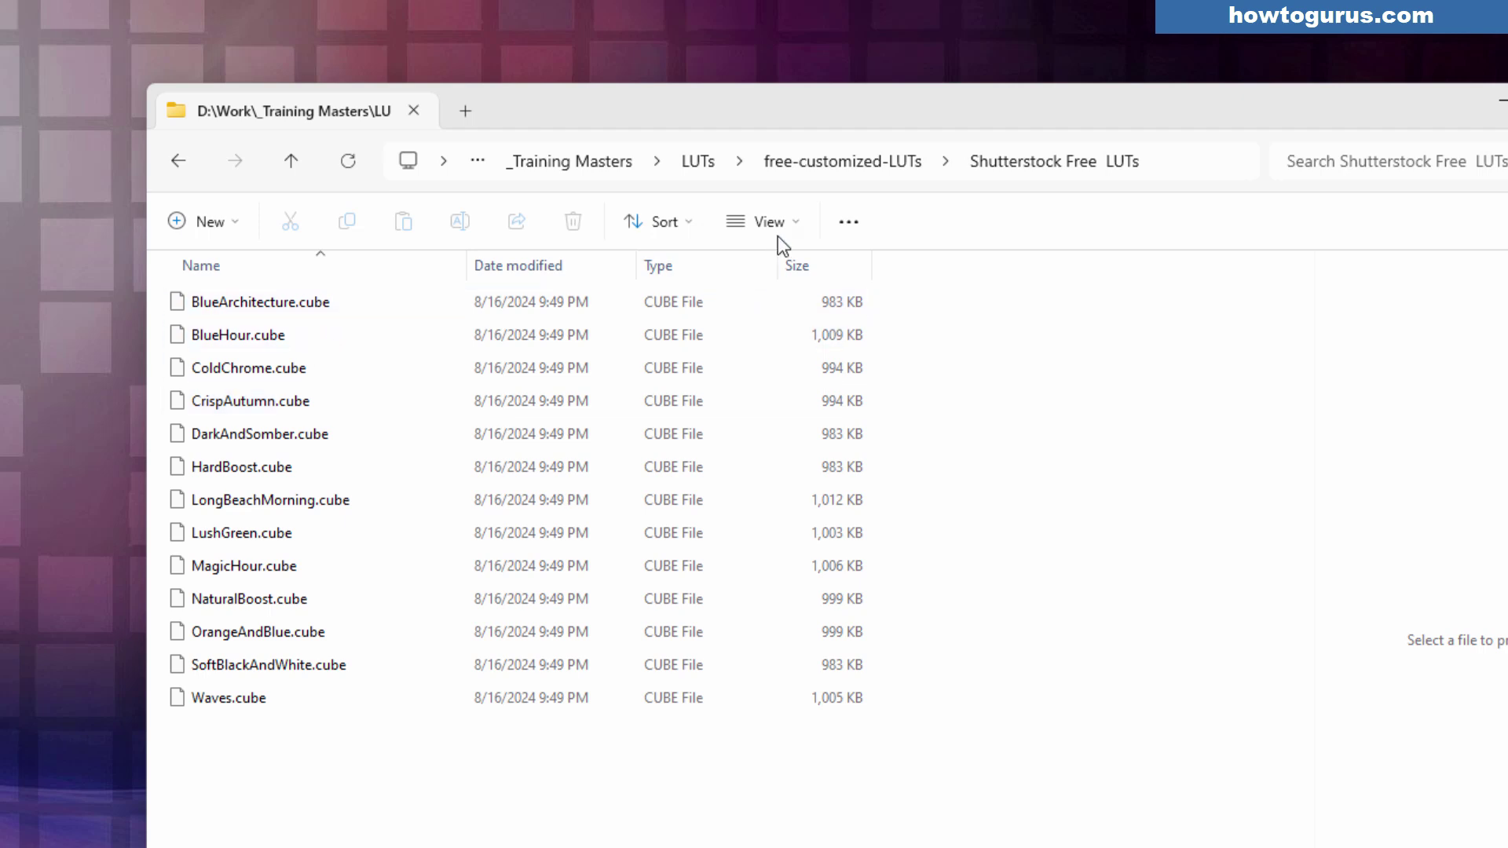
Check the View > Show options for file name extensions, leaving them unchanged
{"action": "left_click", "coordinate": [802, 220]}
{"action": "mouse_move", "coordinate": [767, 665]}
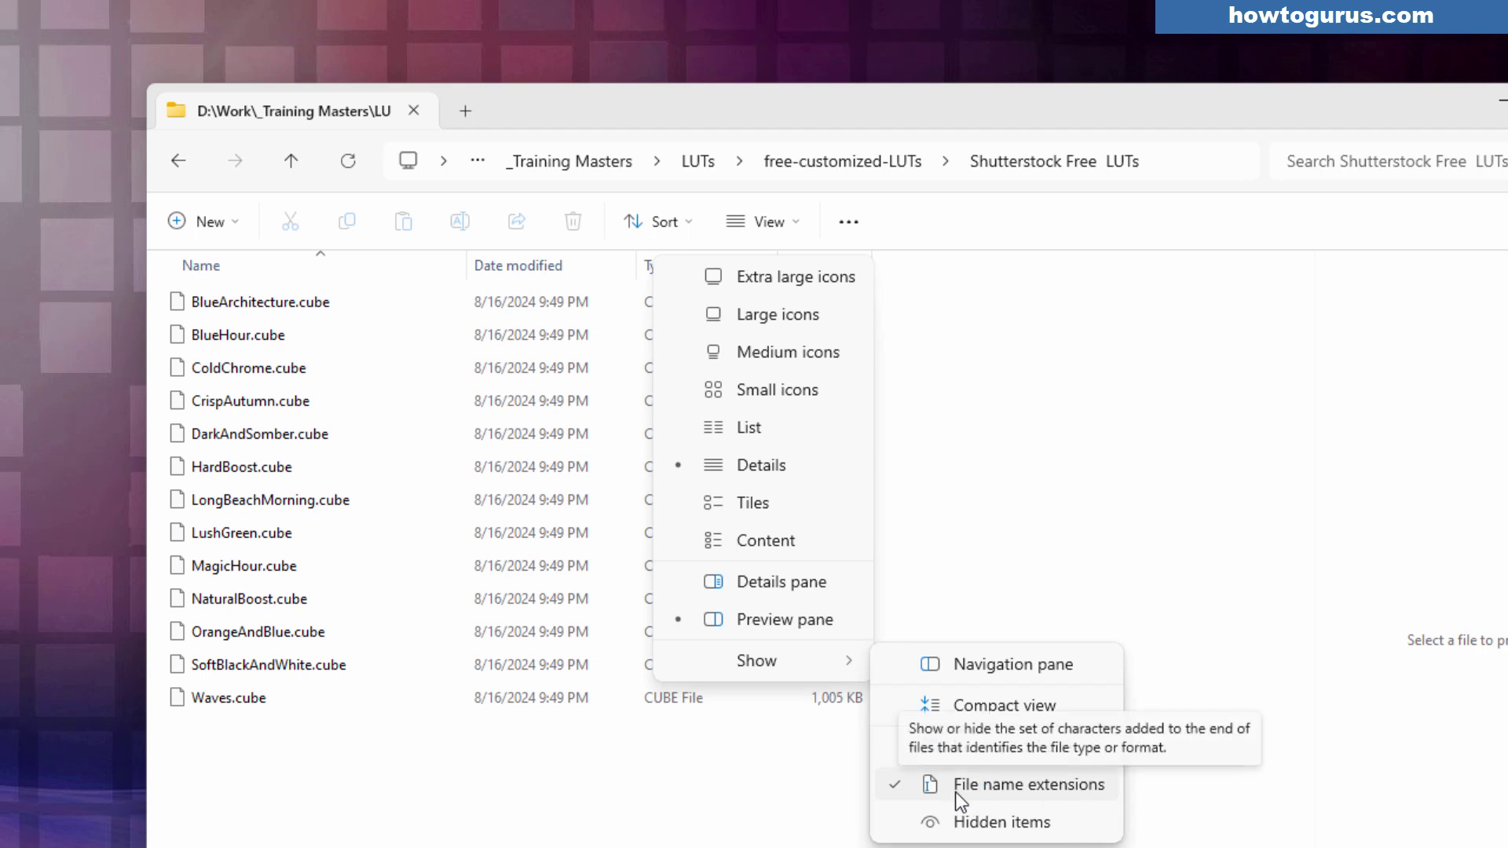
{"action": "left_click", "coordinate": [707, 801]}
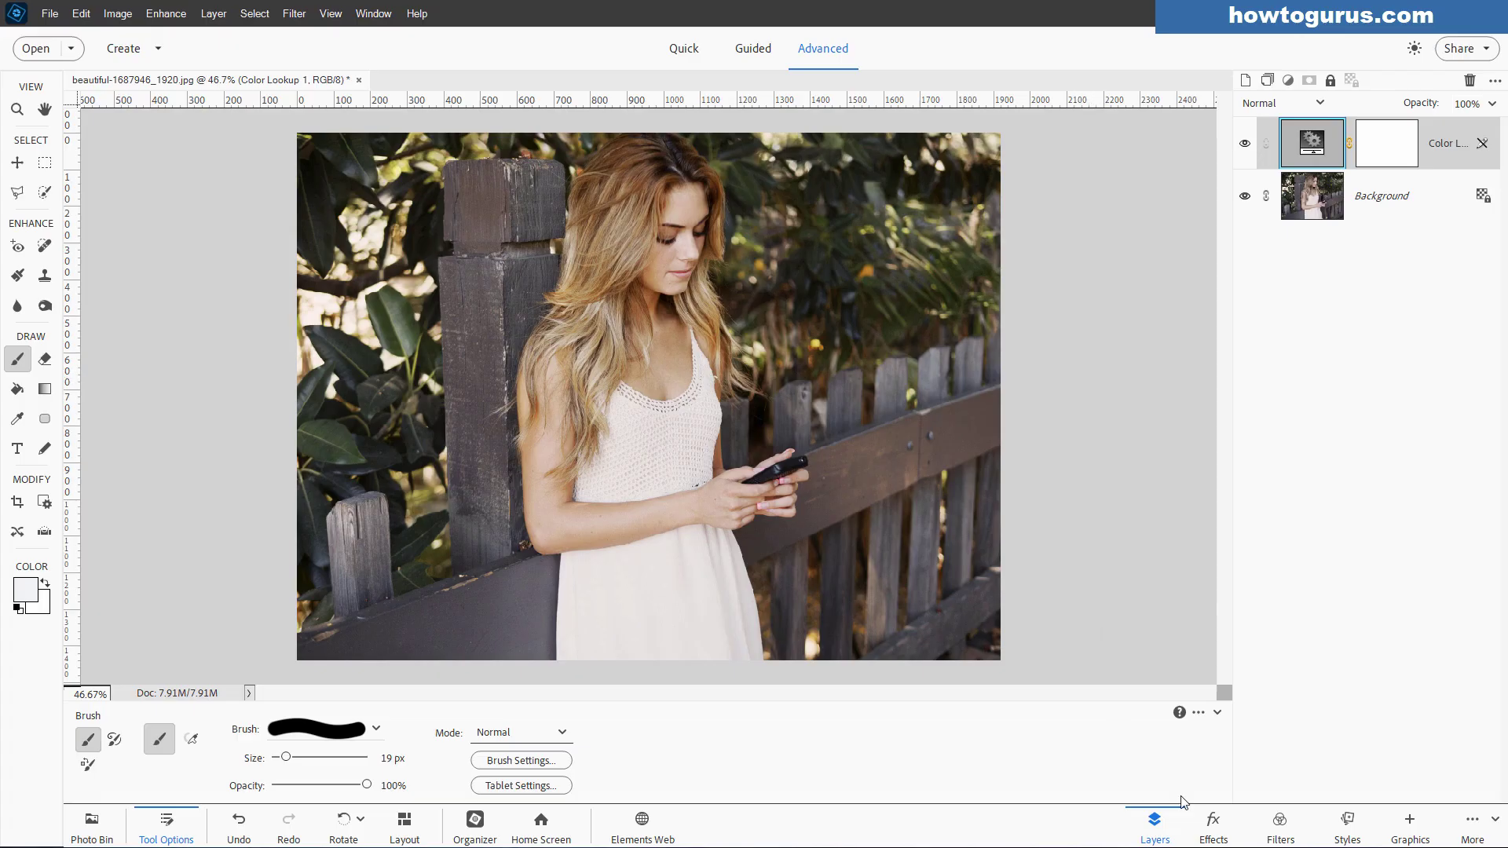
Add a second Color Lookup layer via Effects > Color and Tone and open its 3DLUT File list
{"action": "left_click", "coordinate": [1211, 809]}
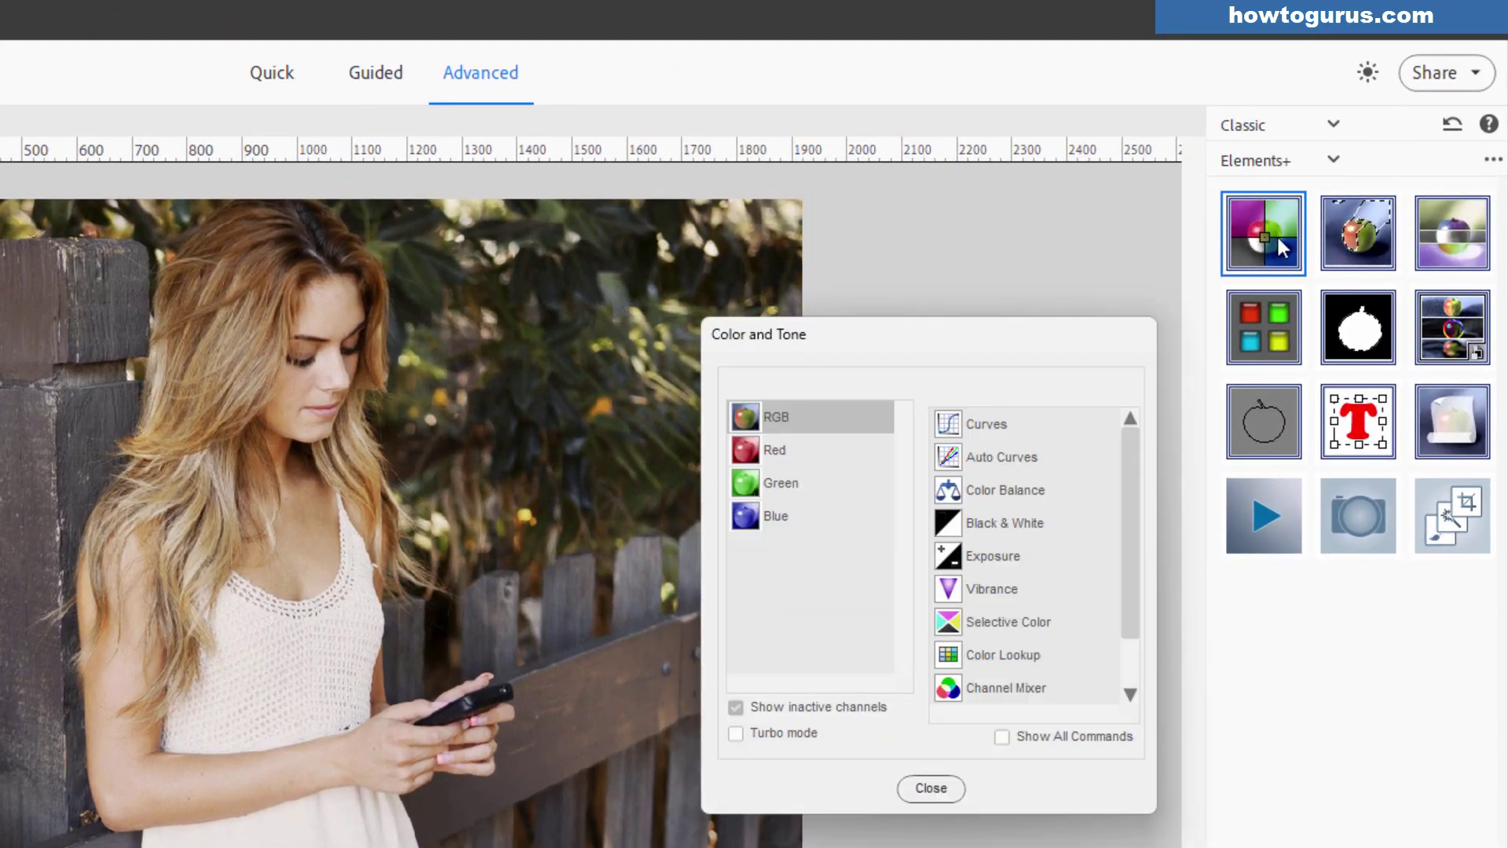
{"action": "left_click_drag", "start_coordinate": [885, 313], "coordinate": [773, 294]}
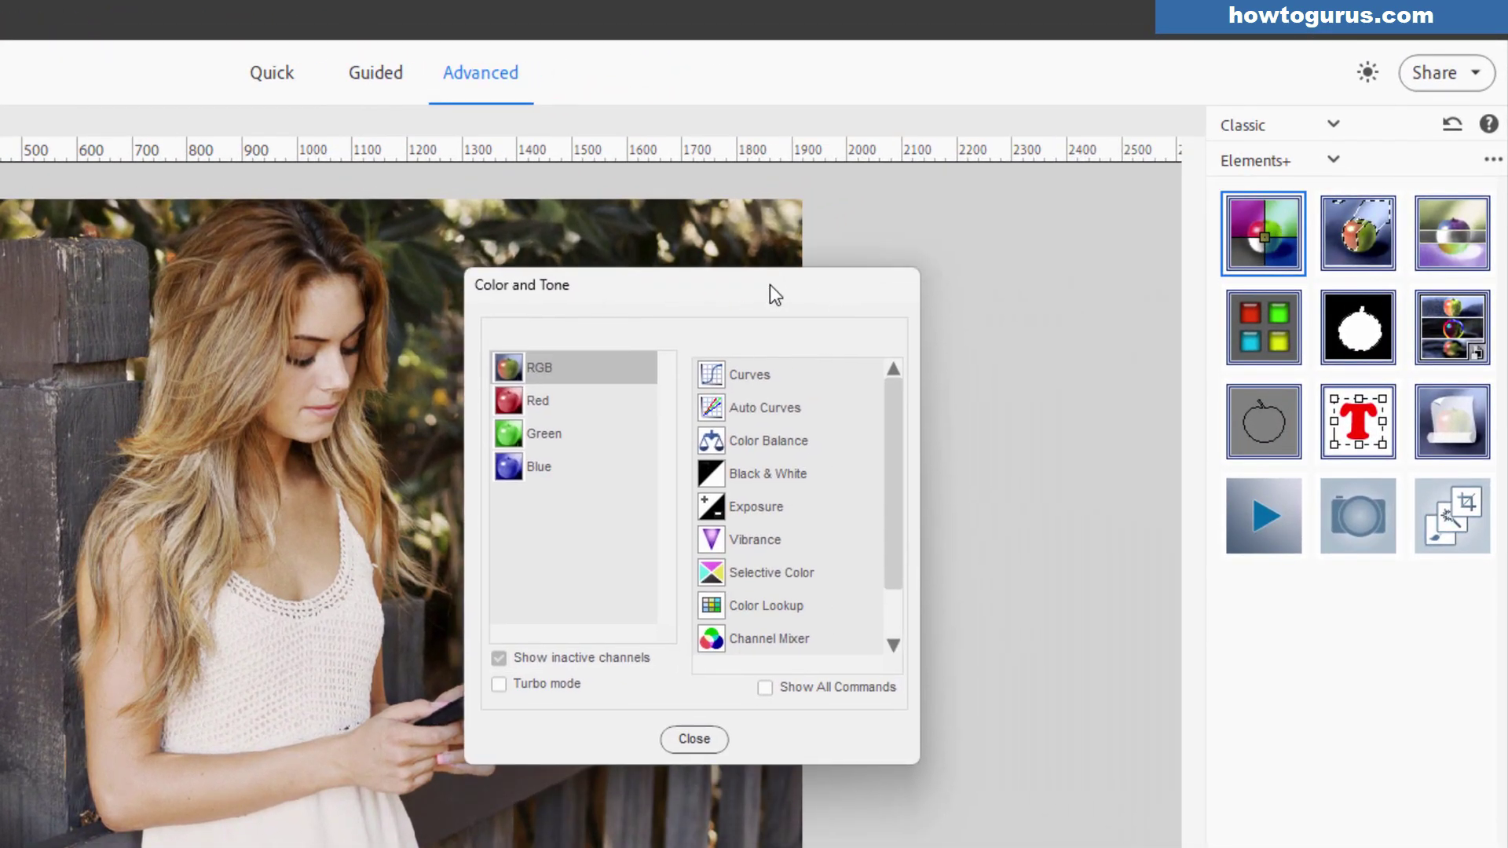
{"action": "left_click", "coordinate": [711, 605]}
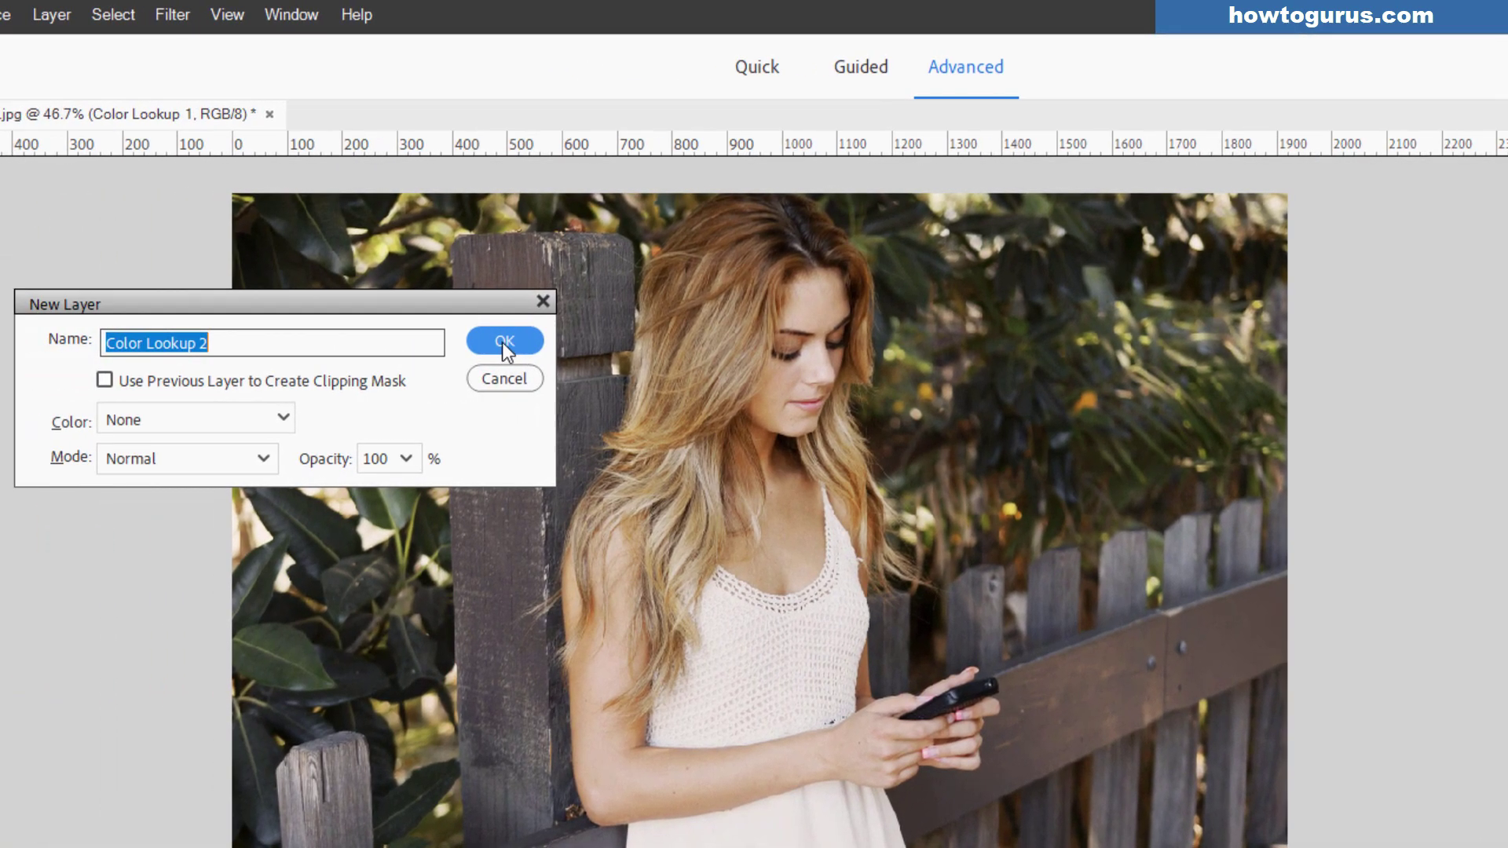
{"action": "left_click", "coordinate": [502, 342]}
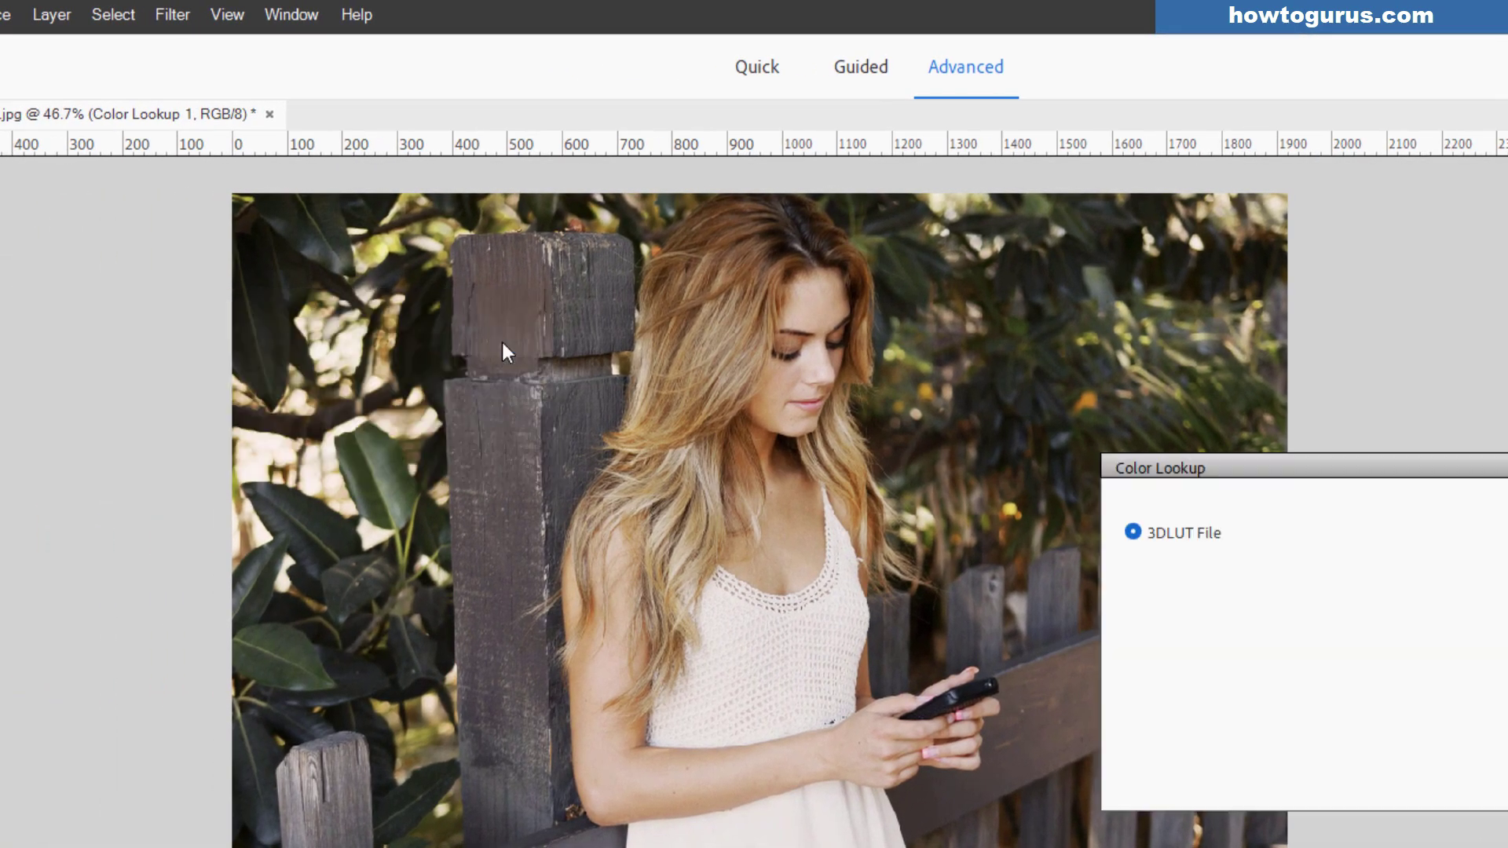
{"action": "left_click_drag", "start_coordinate": [1337, 465], "coordinate": [1199, 418]}
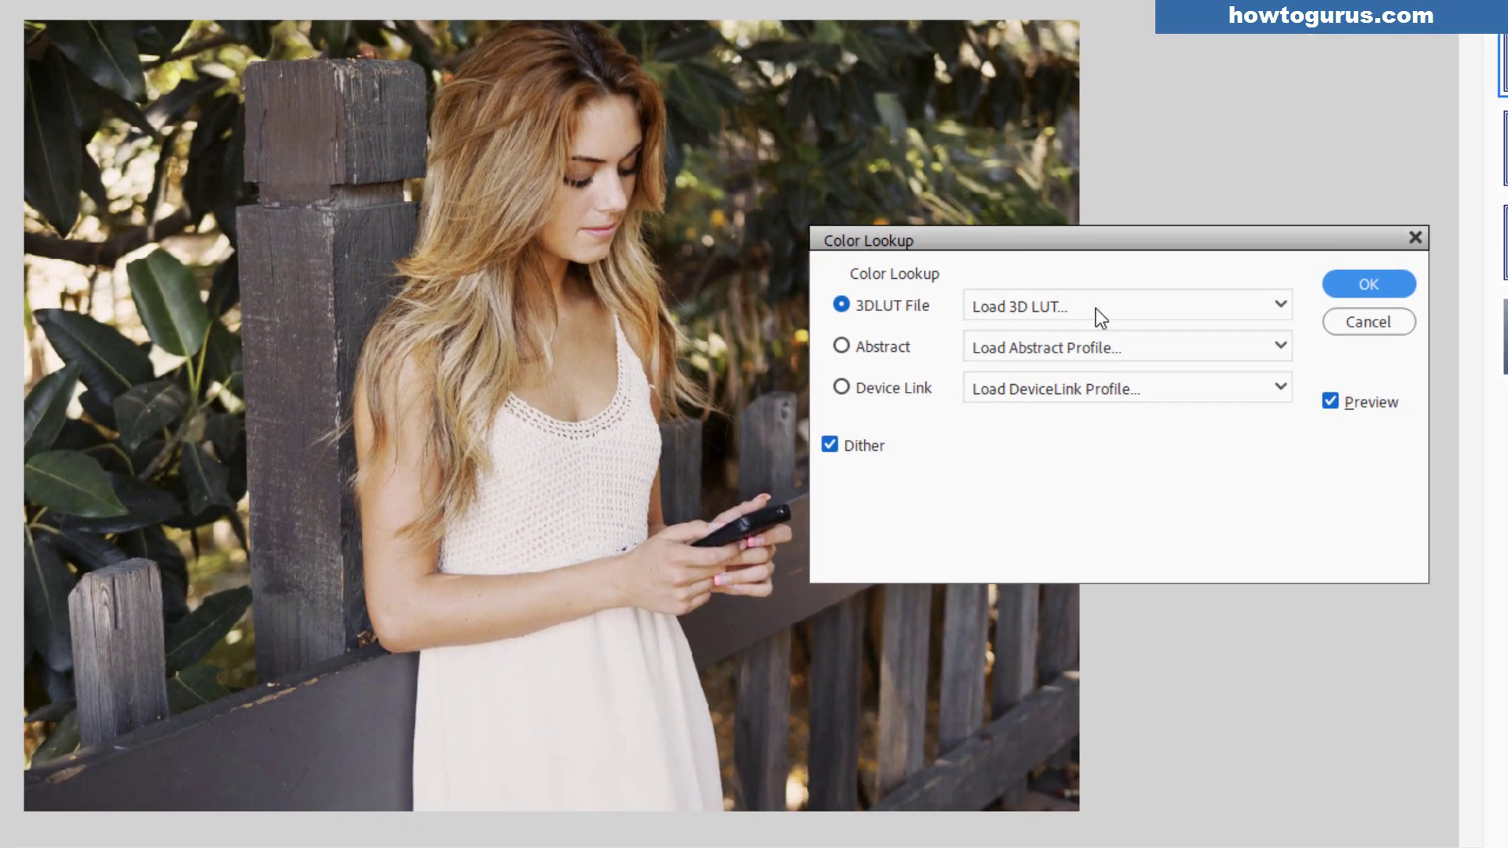
{"action": "left_click", "coordinate": [1029, 306]}
Choose Load 3D LUT and browse to free-customized-LUTs > Shutterstock Free LUTs
{"action": "left_click", "coordinate": [1021, 334]}
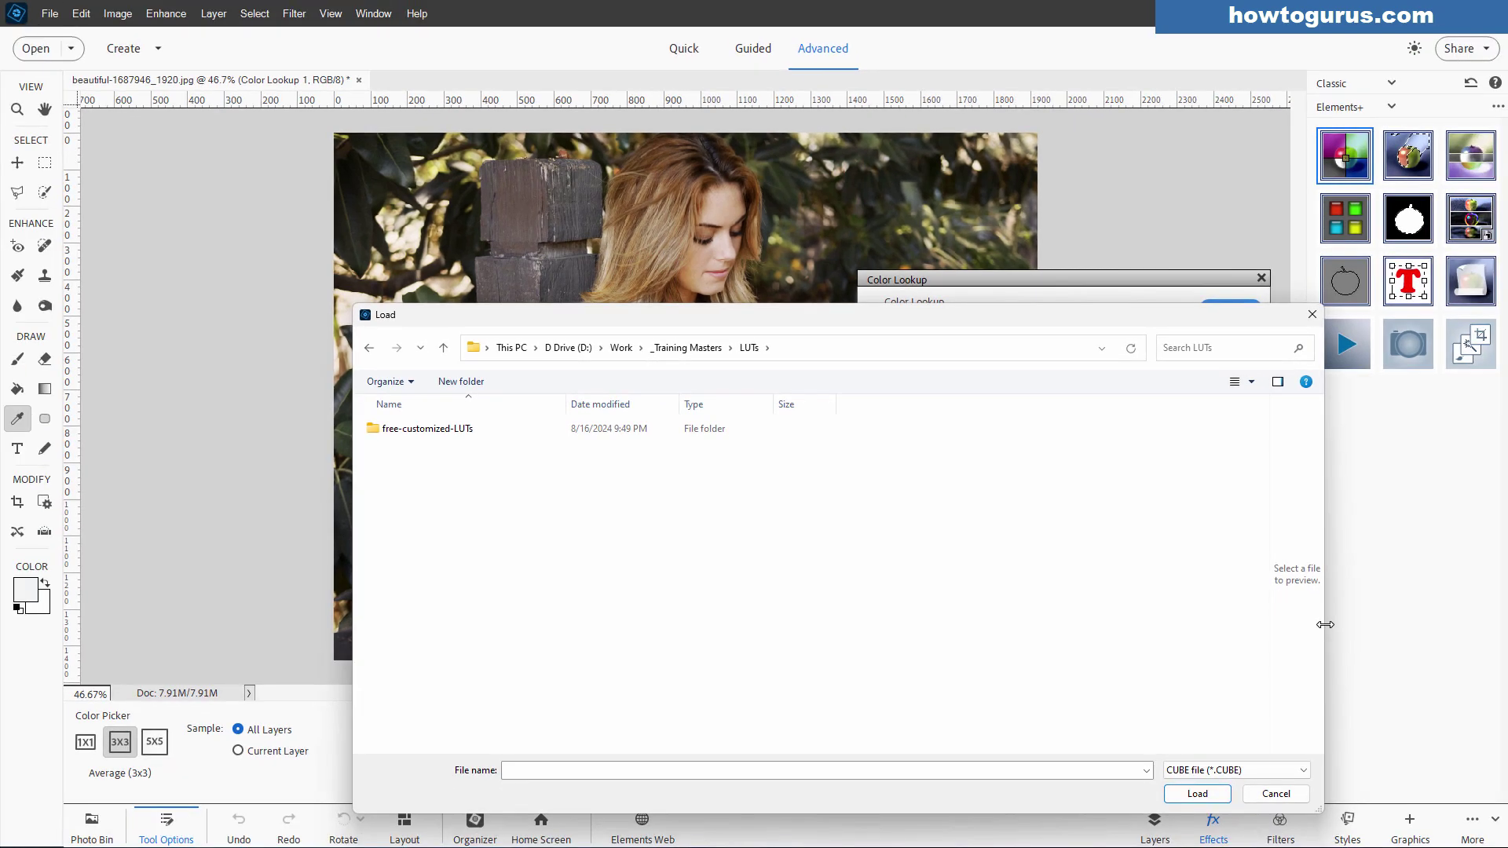
{"action": "left_click_drag", "start_coordinate": [1325, 625], "coordinate": [1055, 625]}
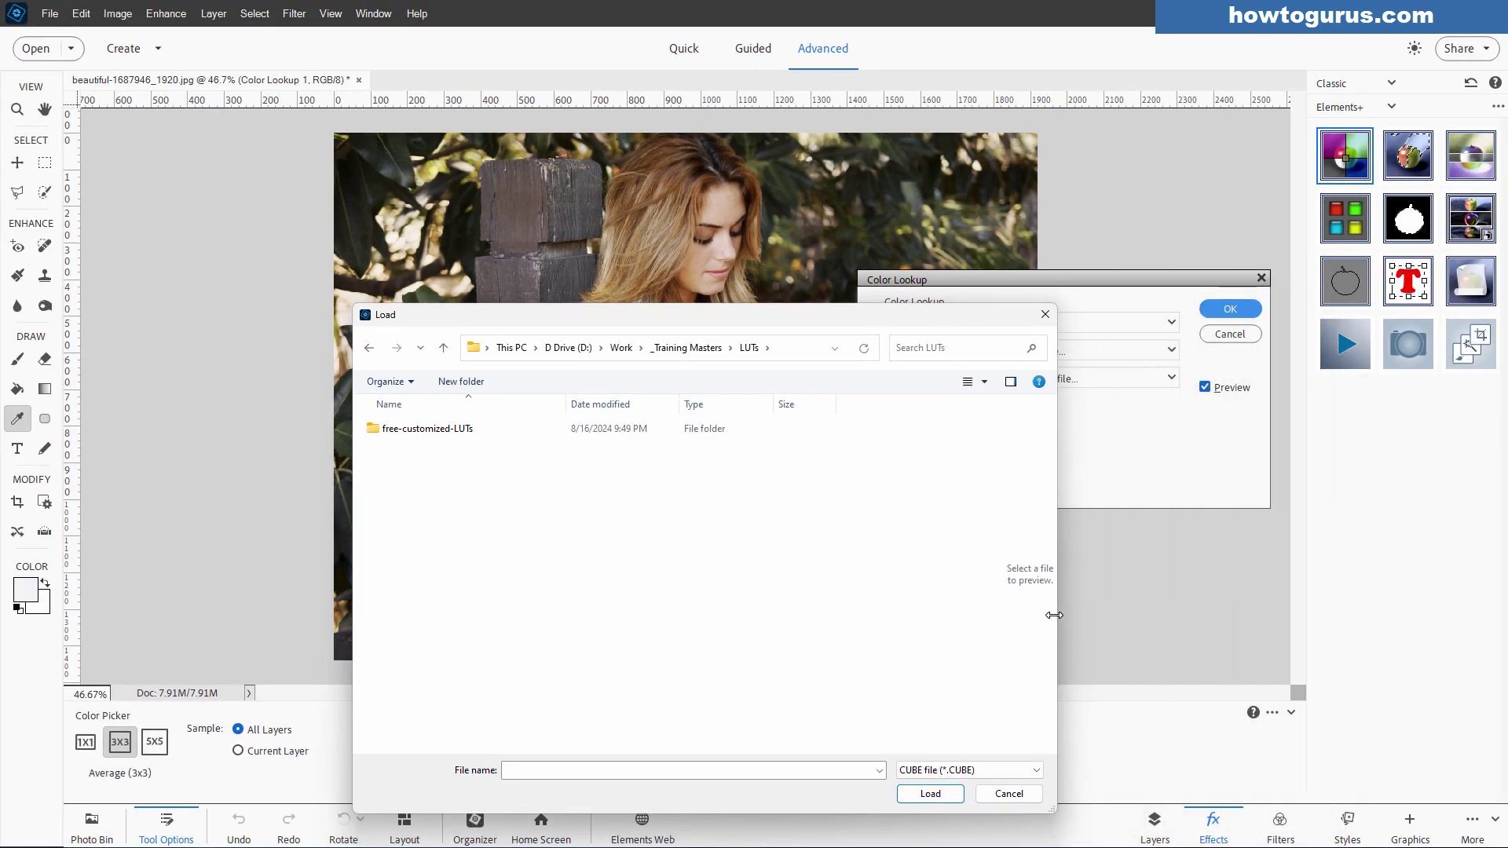
{"action": "left_click_drag", "start_coordinate": [825, 319], "coordinate": [658, 257]}
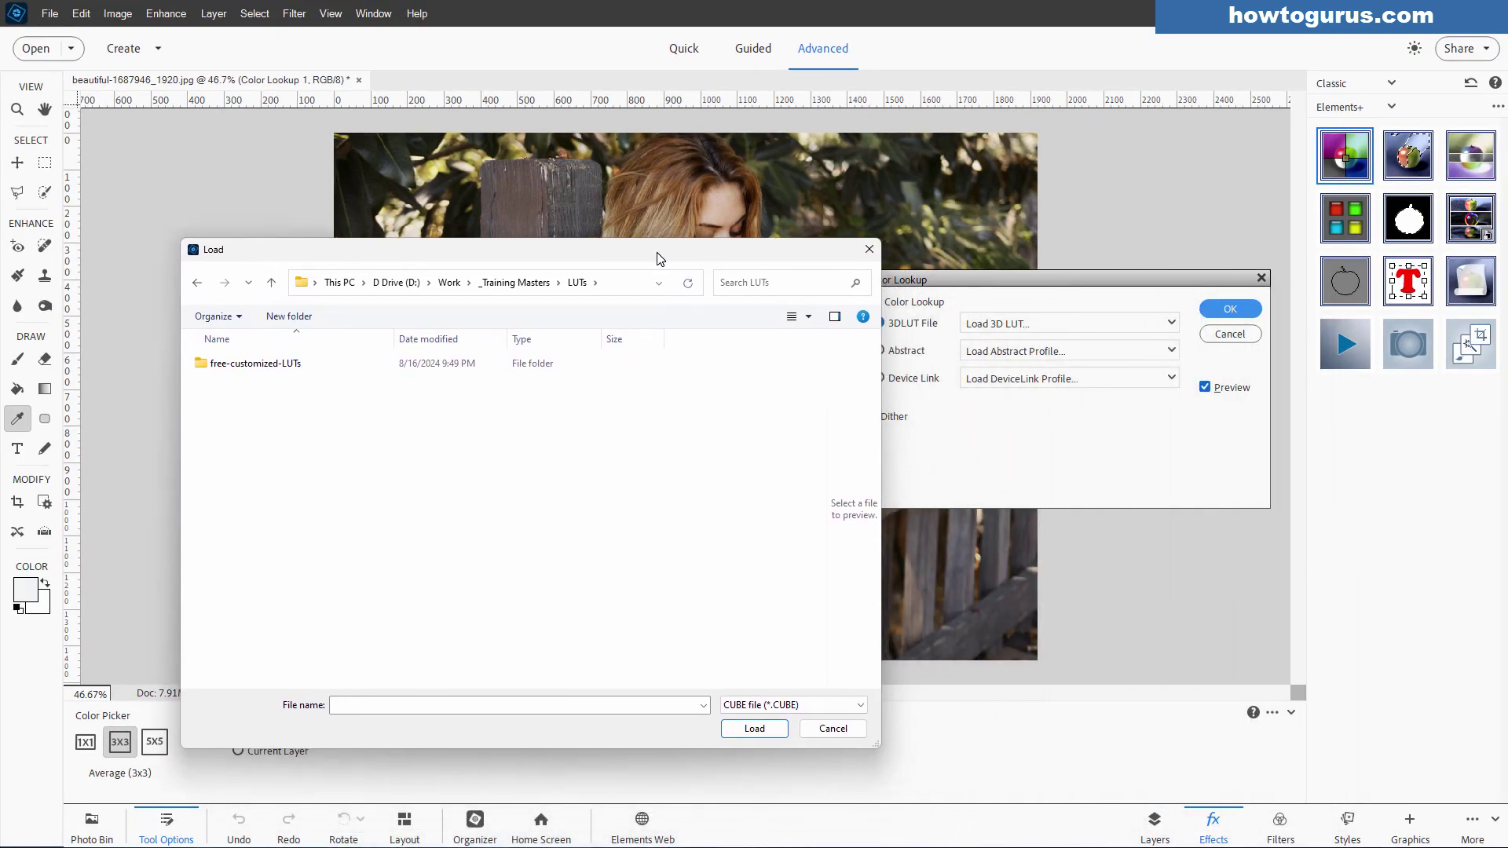
{"action": "double_click", "coordinate": [247, 366]}
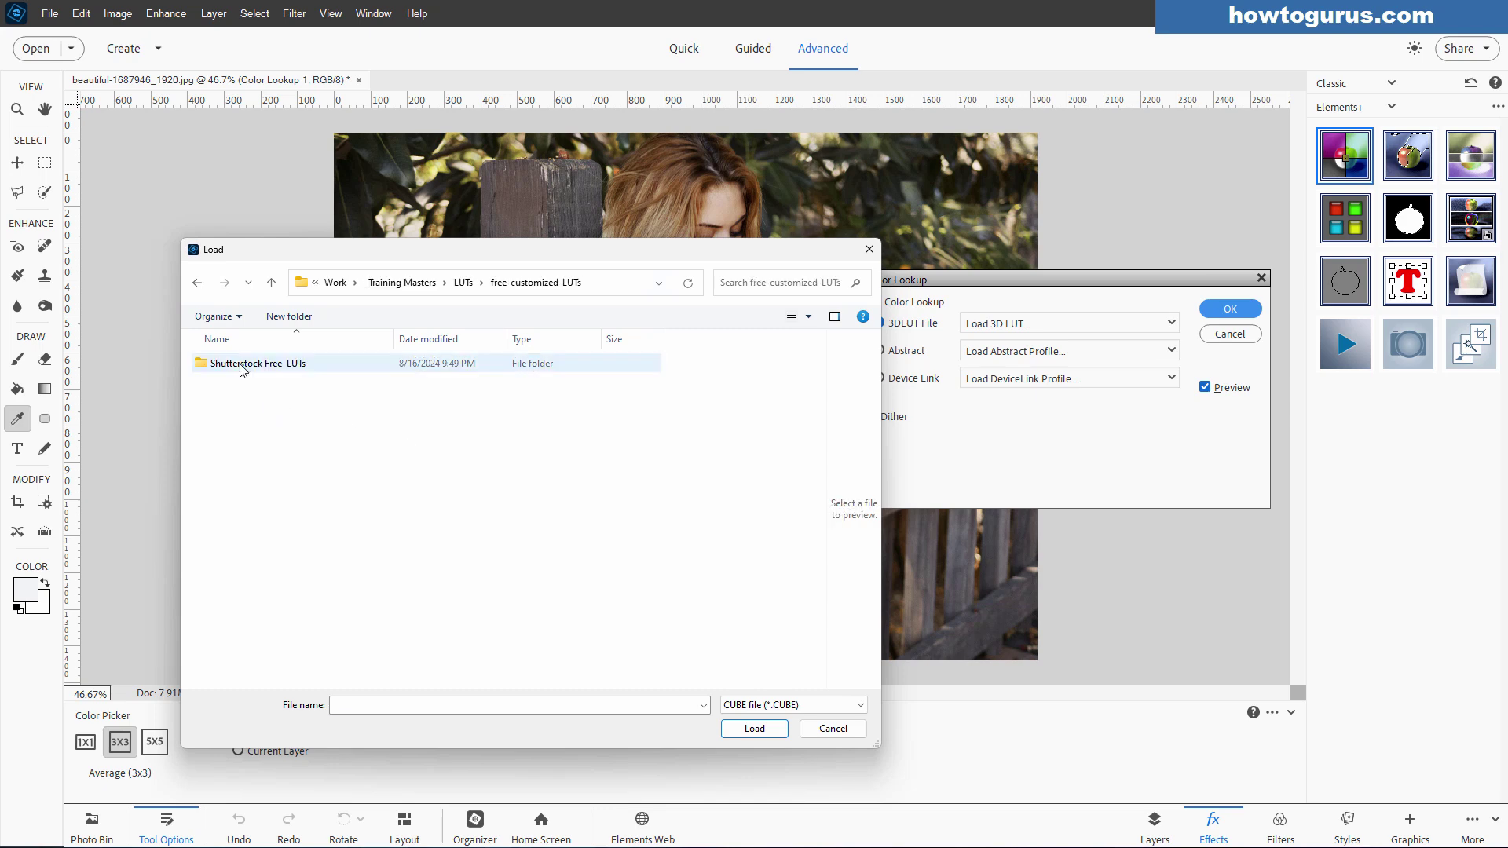
{"action": "double_click", "coordinate": [295, 368]}
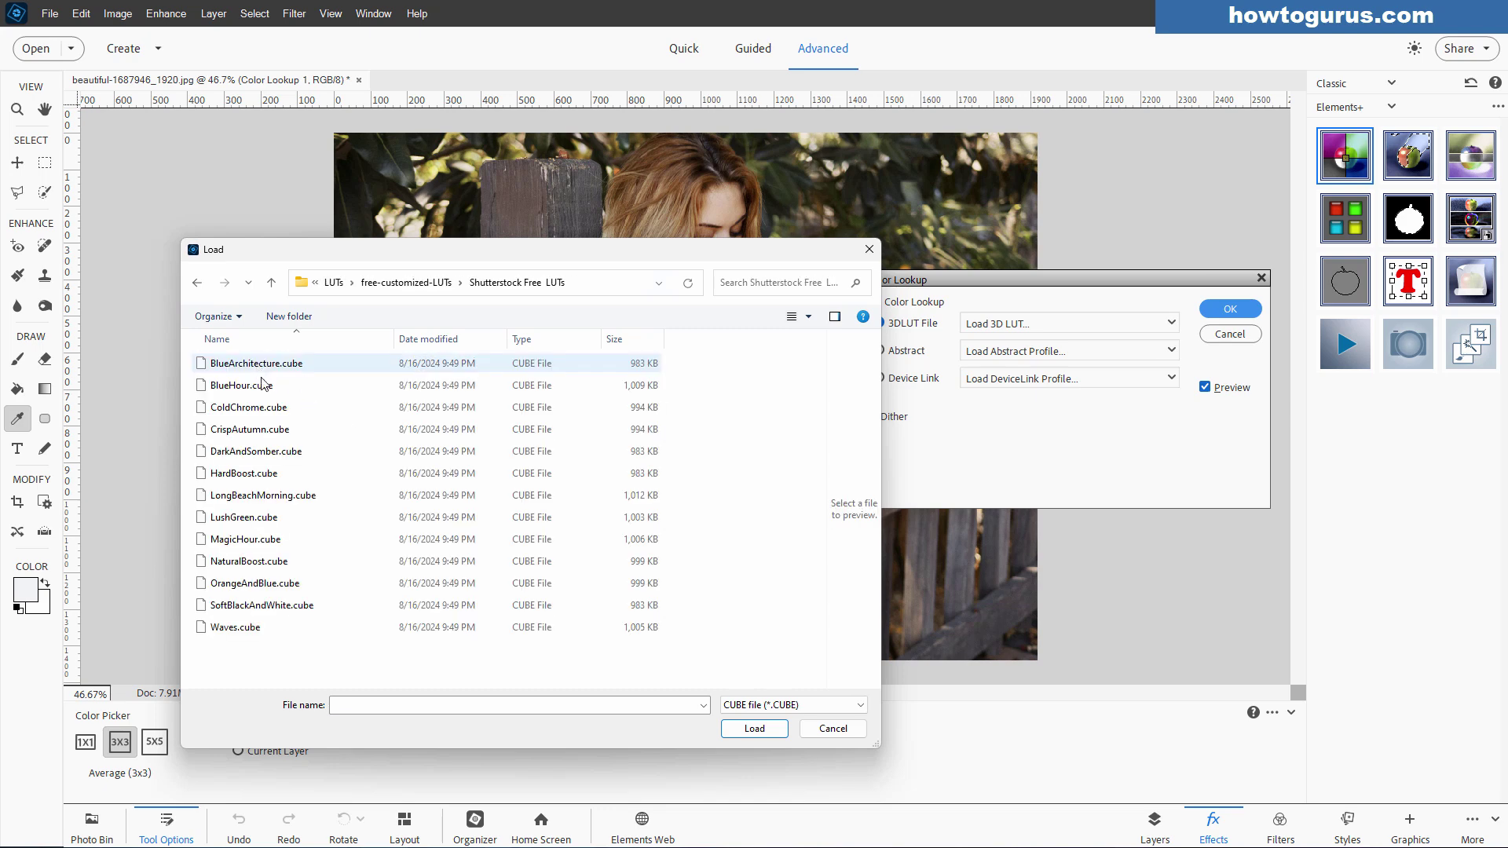
Select BlueArchitecture.cube and load it into the Color Lookup layer
{"action": "left_click_drag", "start_coordinate": [473, 253], "coordinate": [1197, 388]}
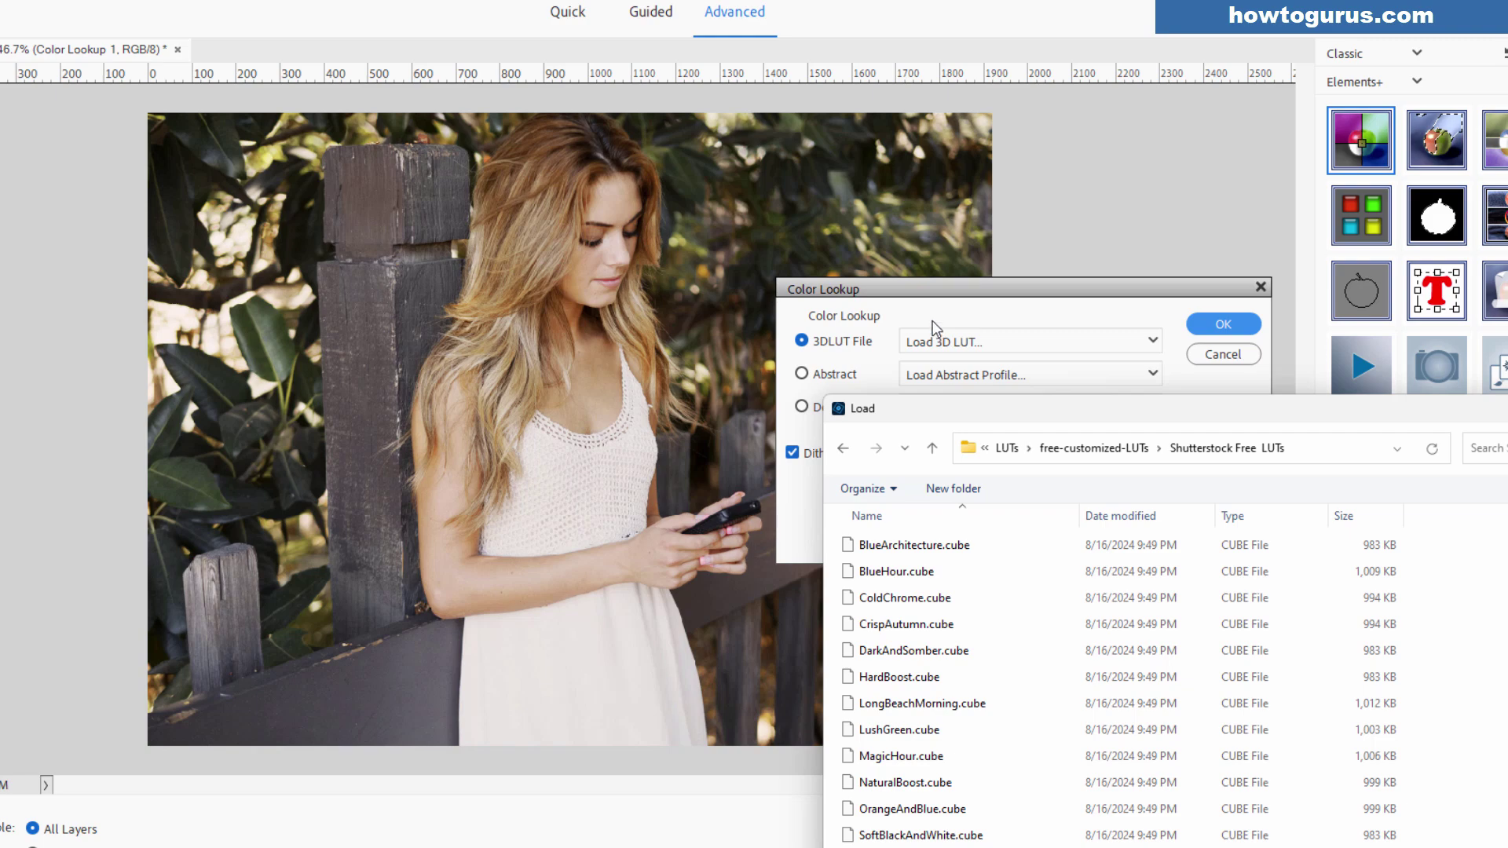
{"action": "left_click_drag", "start_coordinate": [934, 408], "coordinate": [818, 361]}
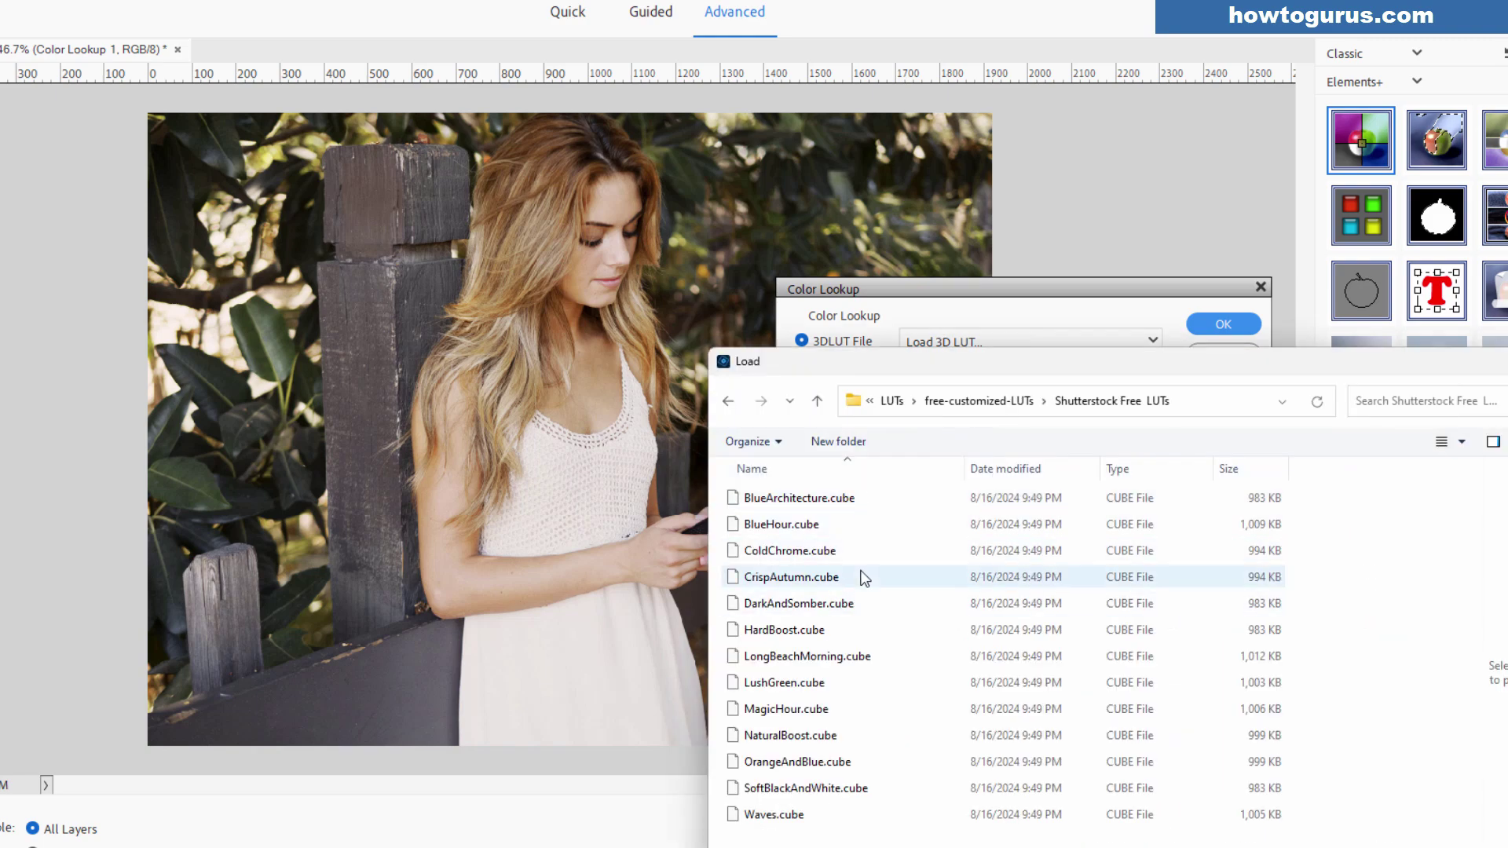
{"action": "left_click", "coordinate": [787, 500]}
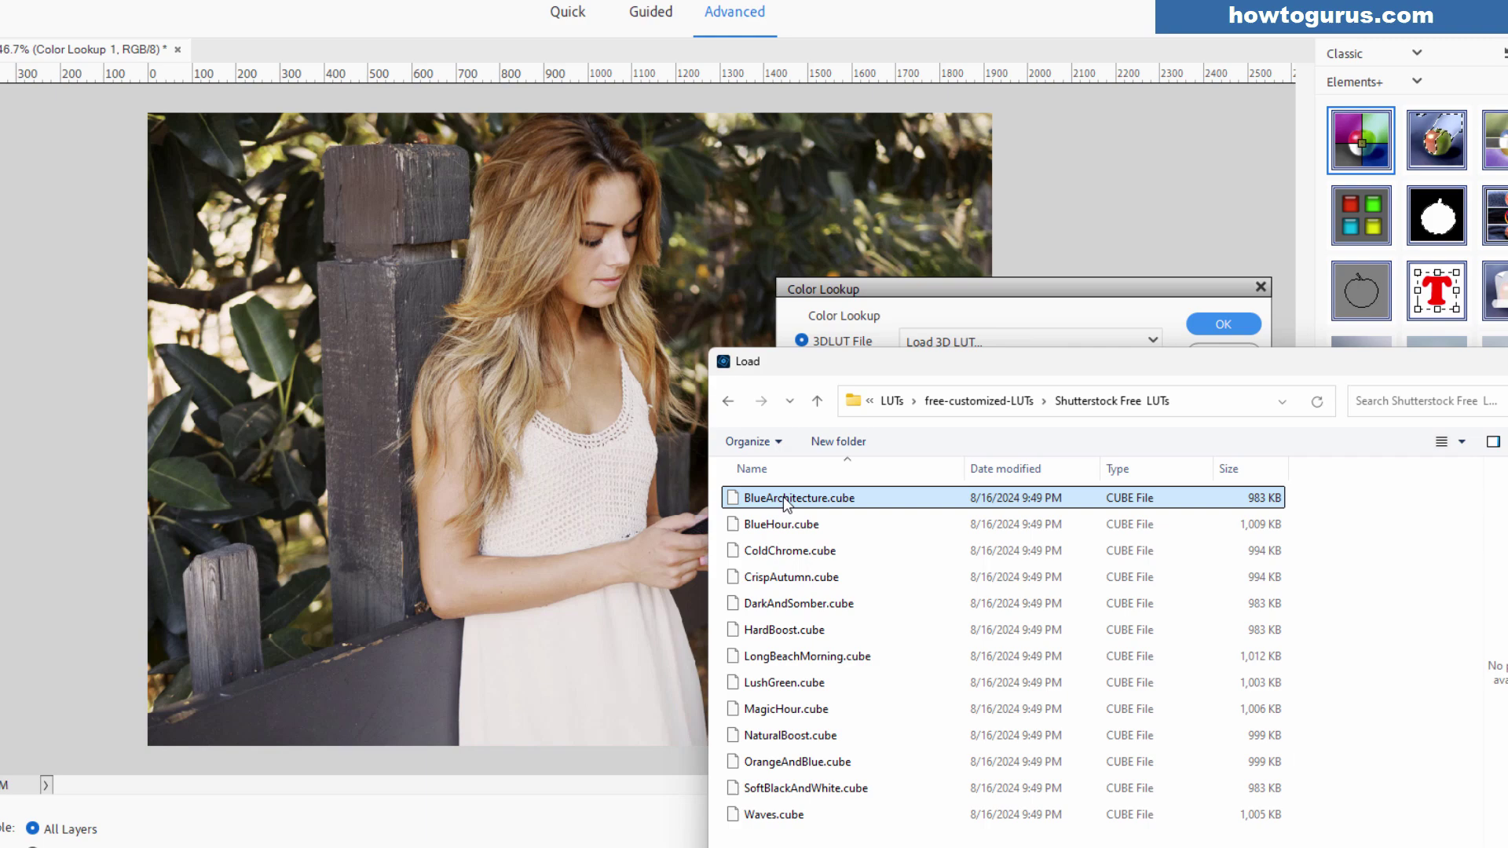
{"action": "left_click_drag", "start_coordinate": [878, 361], "coordinate": [770, 333]}
{"action": "left_click_drag", "start_coordinate": [1390, 831], "coordinate": [1345, 729]}
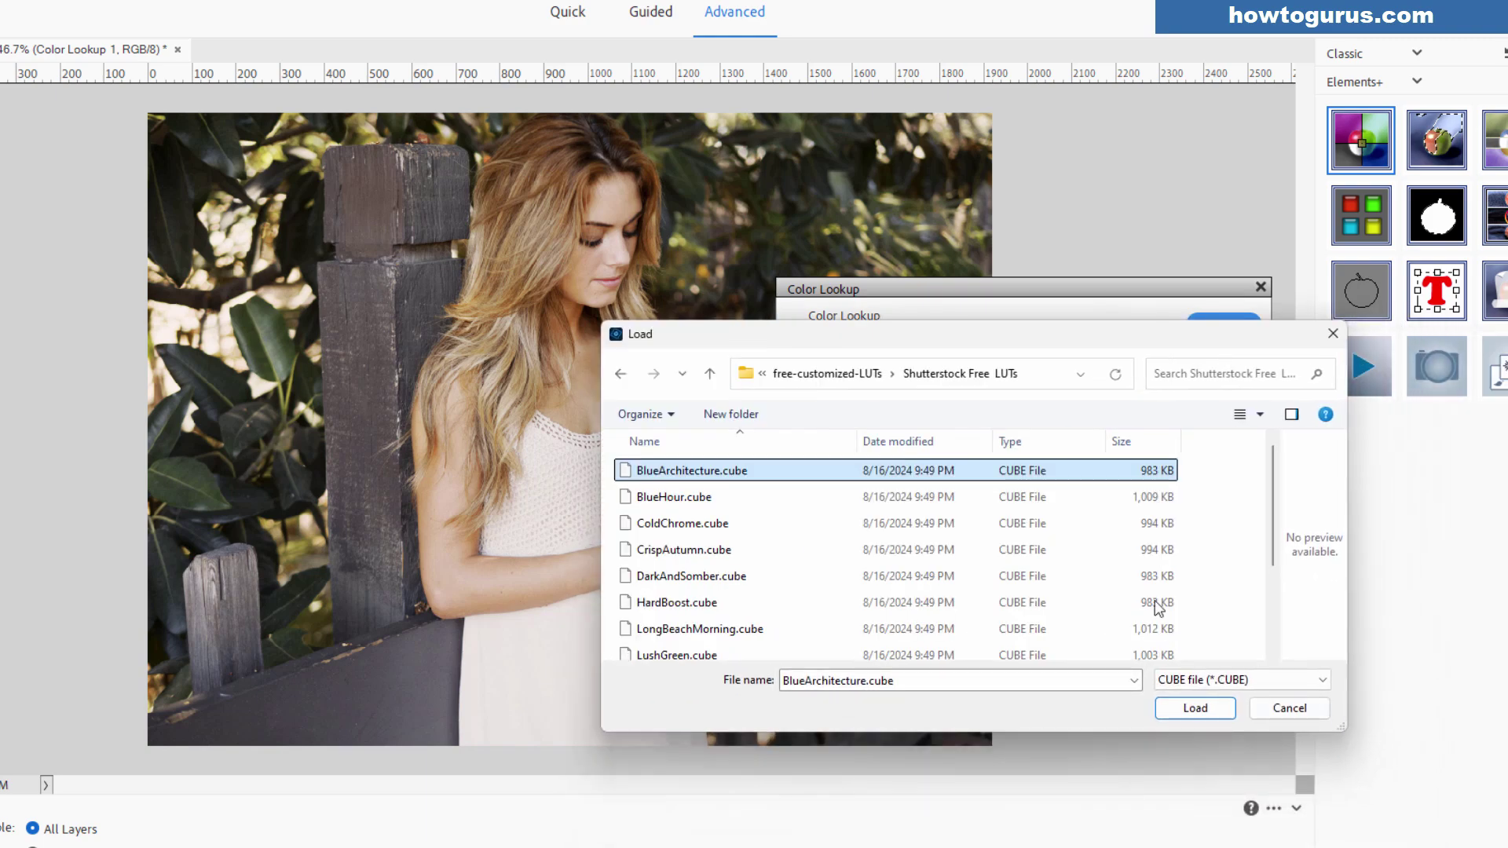
{"action": "left_click_drag", "start_coordinate": [998, 334], "coordinate": [1083, 441]}
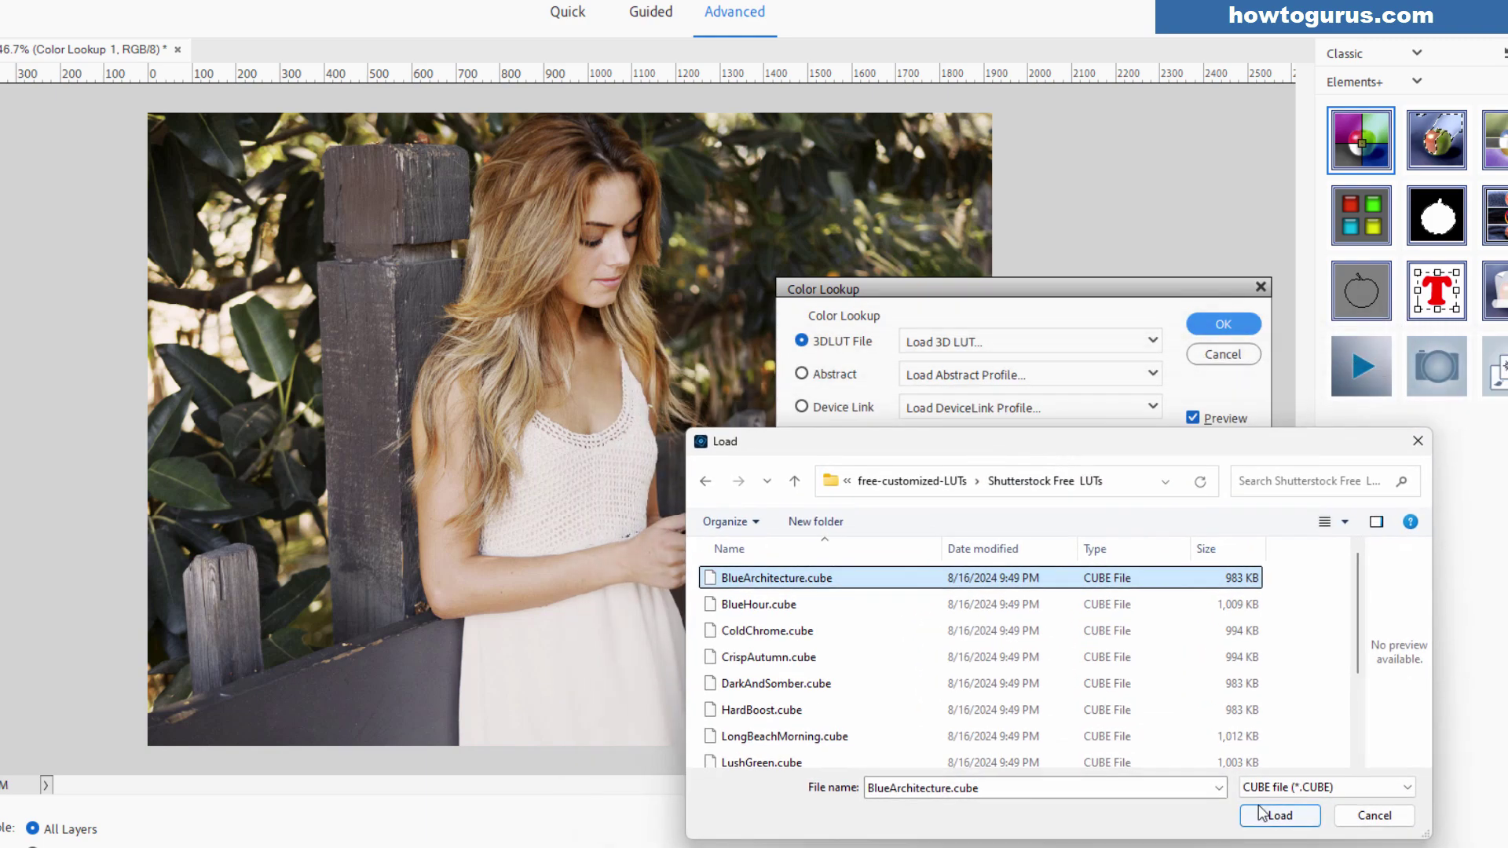
{"action": "left_click", "coordinate": [1260, 813]}
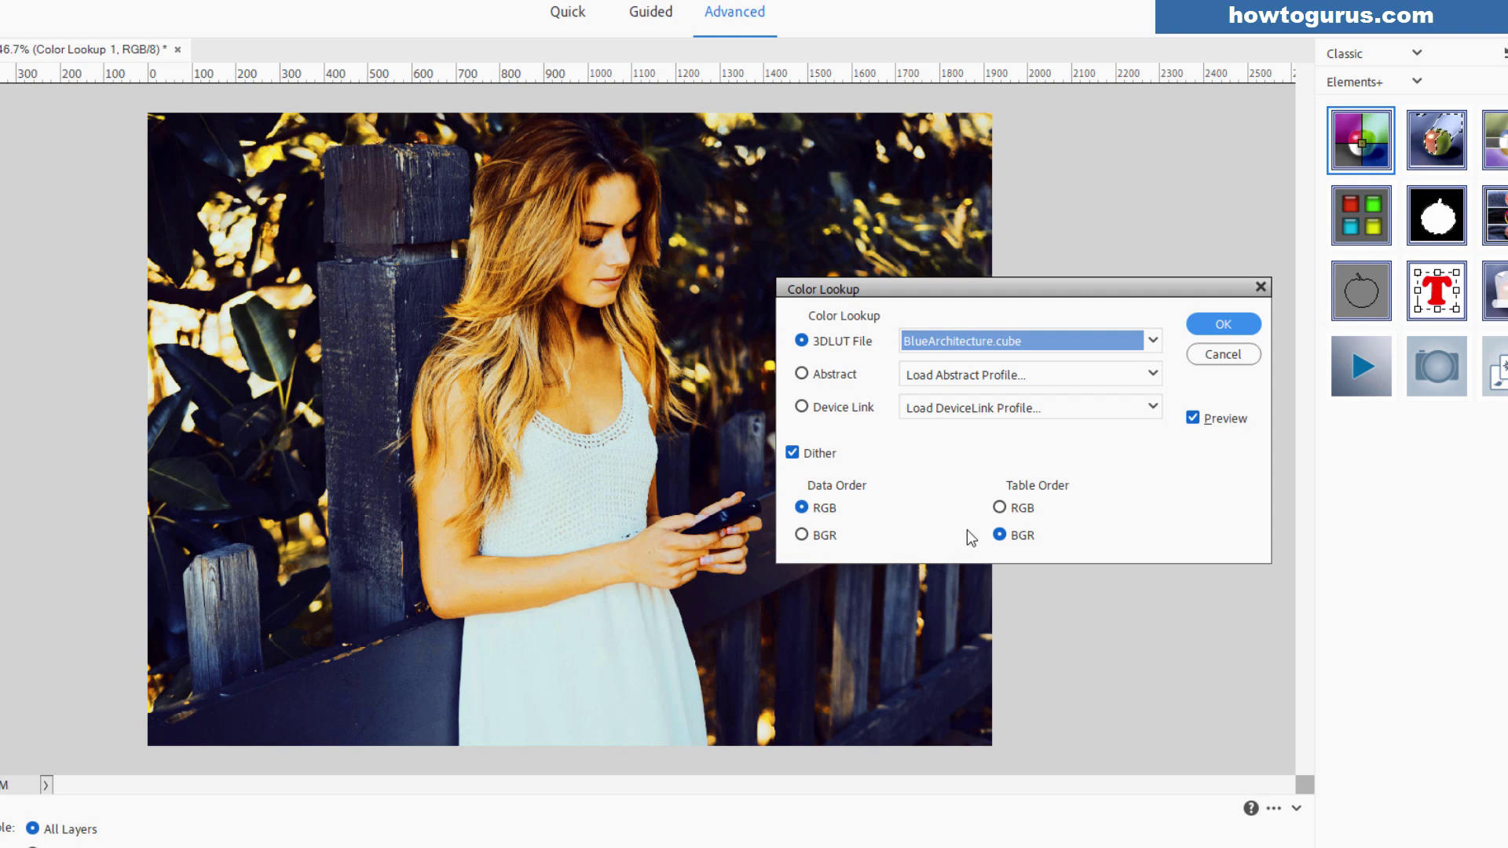
Preview the BlueHour.cube and ColdChrome.cube LUTs on the photo
{"action": "left_click", "coordinate": [957, 340]}
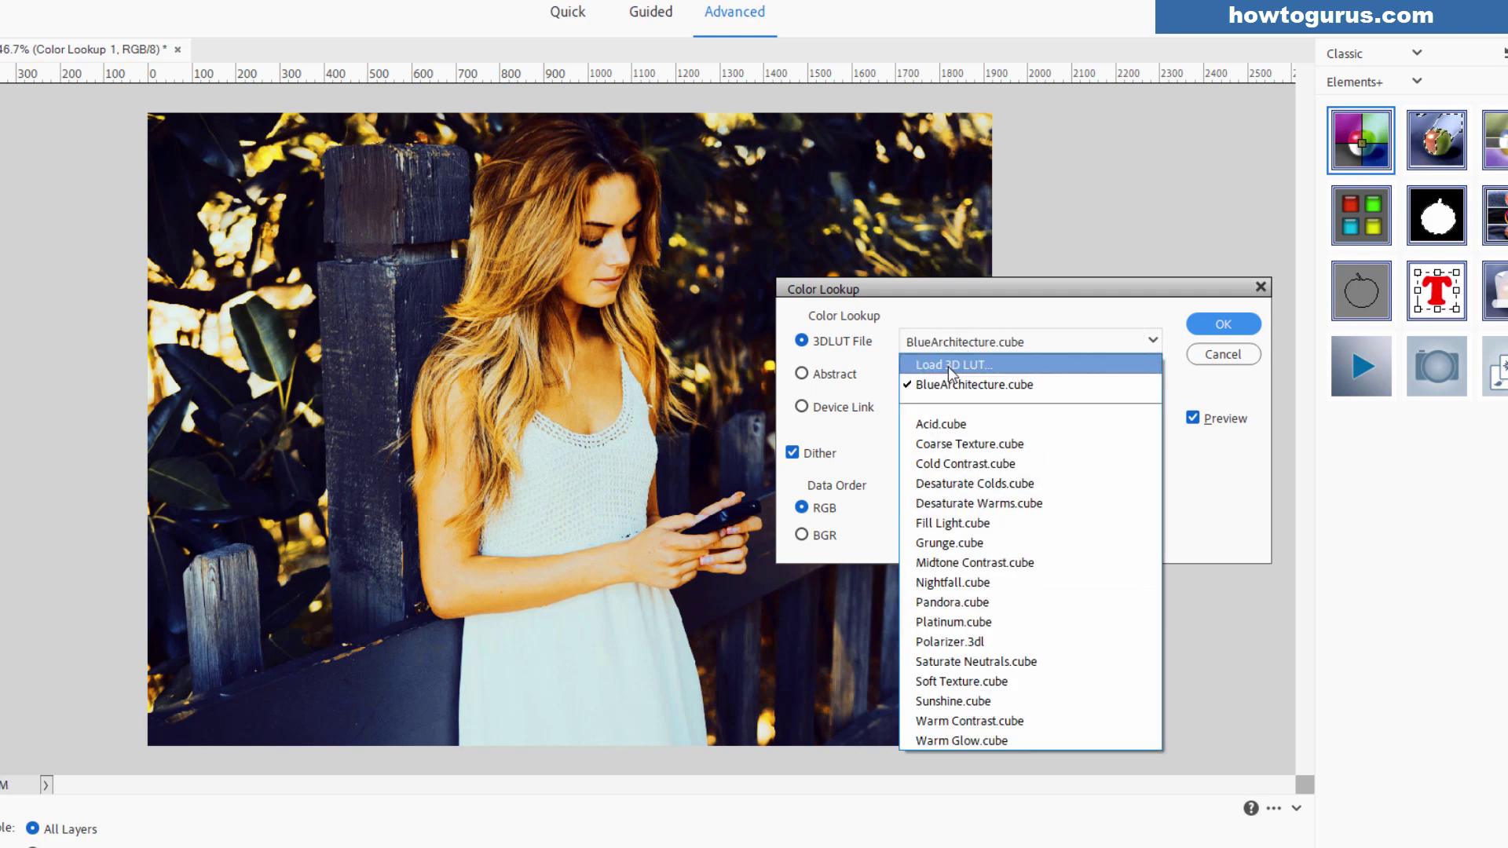
{"action": "left_click", "coordinate": [951, 366]}
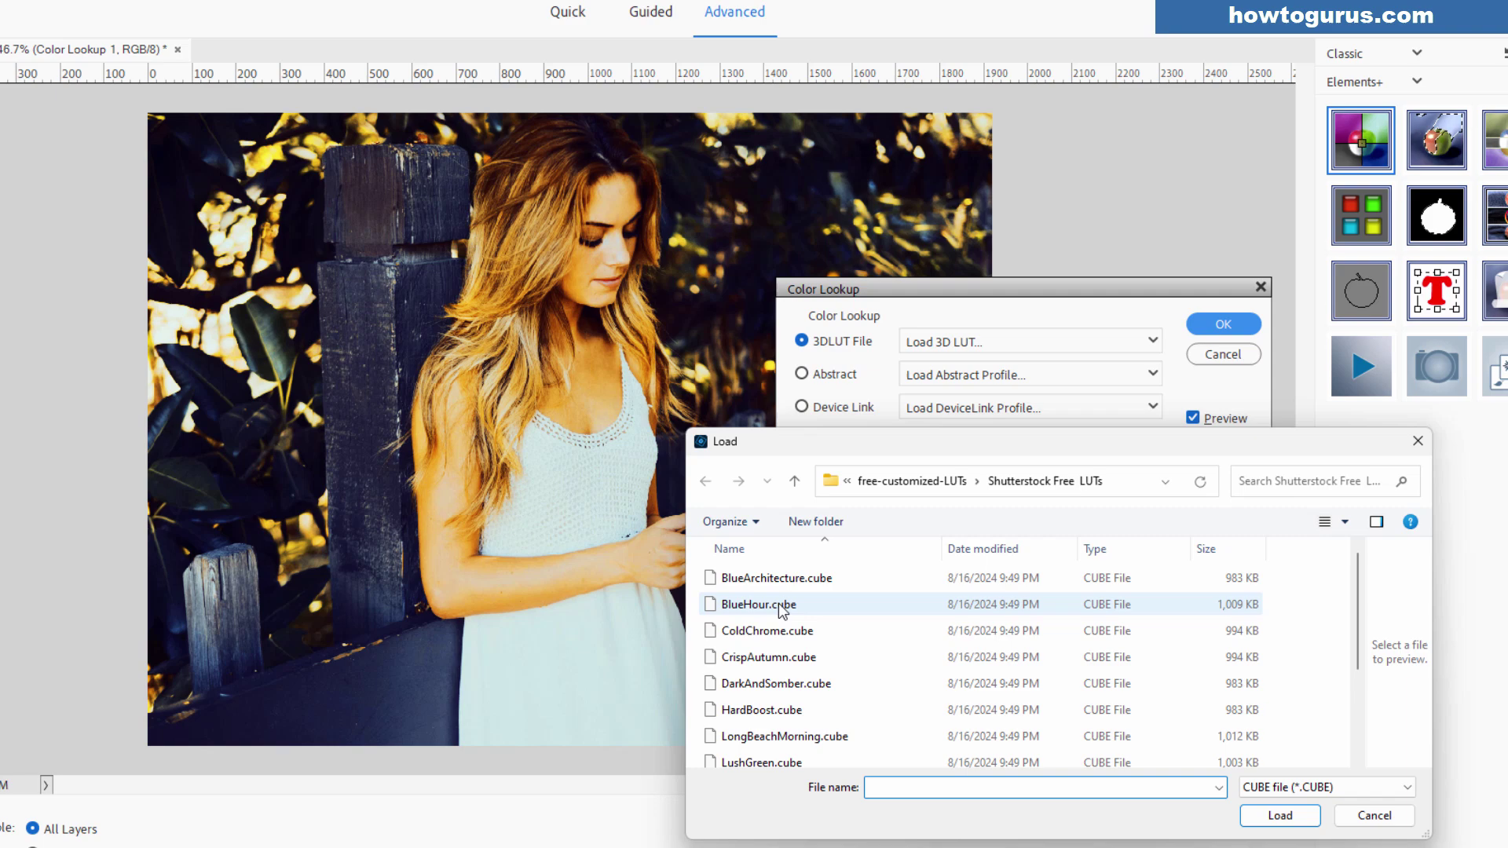
{"action": "left_click", "coordinate": [766, 604]}
{"action": "left_click", "coordinate": [1266, 814]}
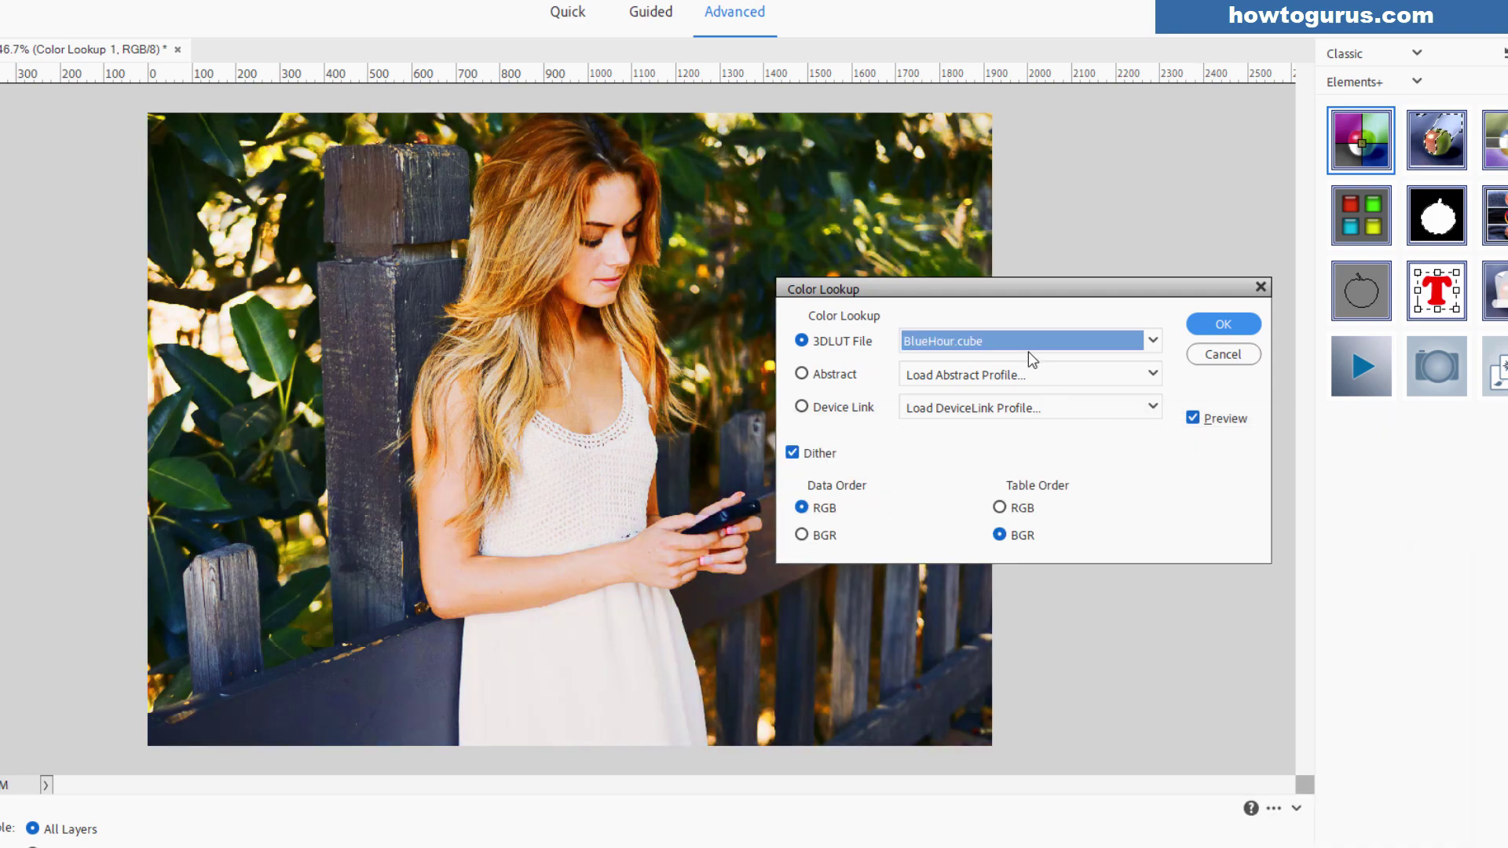
{"action": "left_click", "coordinate": [1031, 358]}
{"action": "left_click", "coordinate": [958, 363]}
{"action": "left_click", "coordinate": [767, 631]}
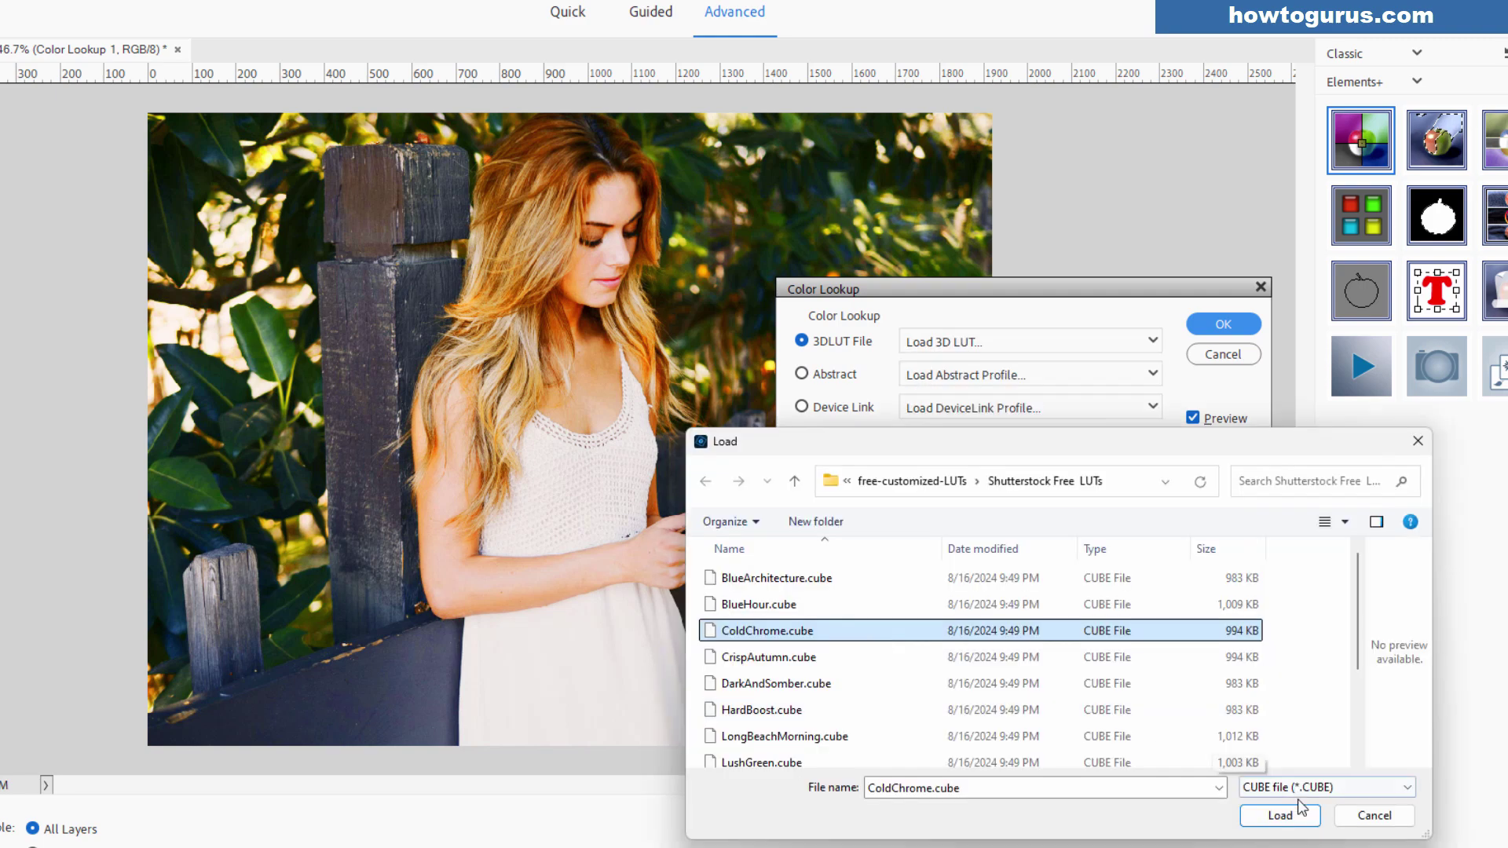
{"action": "left_click", "coordinate": [1297, 813]}
Preview the CrispAutumn.cube and DarkAndSomber.cube LUTs on the photo
{"action": "left_click", "coordinate": [1053, 340]}
{"action": "left_click", "coordinate": [958, 363]}
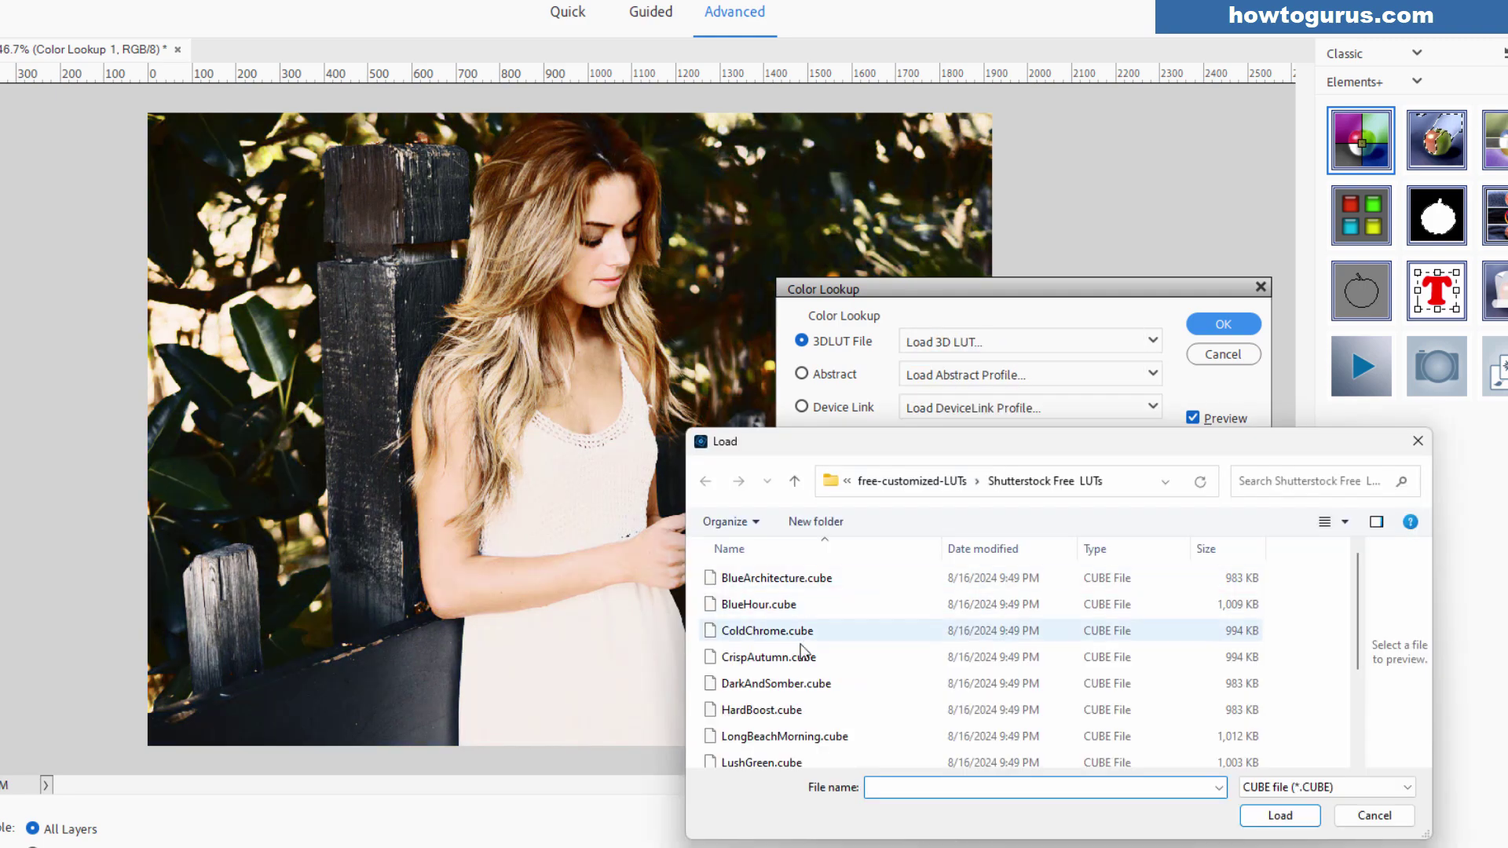
{"action": "left_click", "coordinate": [803, 657]}
{"action": "left_click", "coordinate": [1282, 817]}
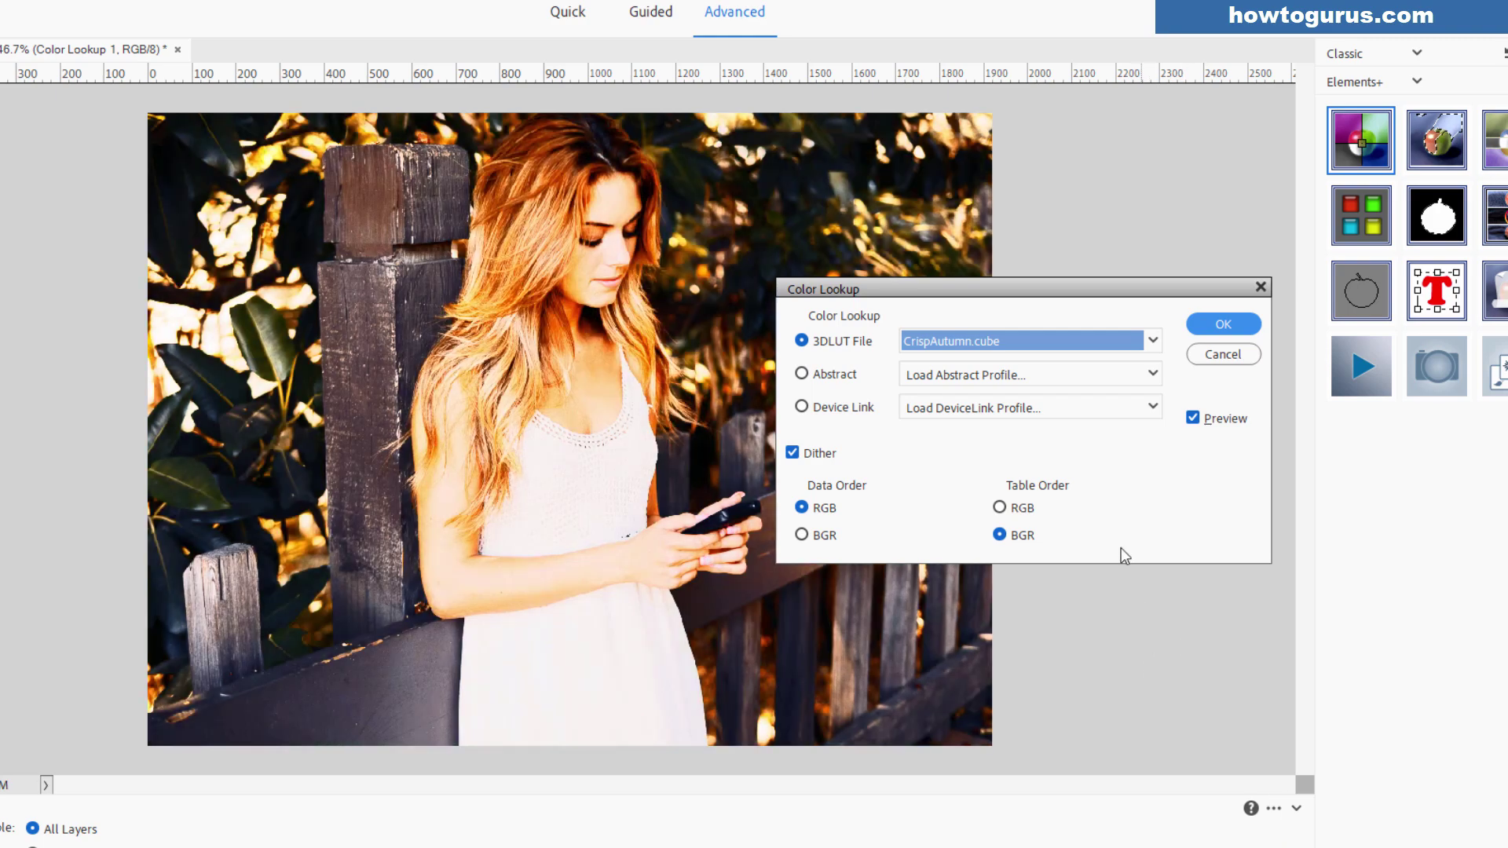
{"action": "left_click", "coordinate": [927, 345]}
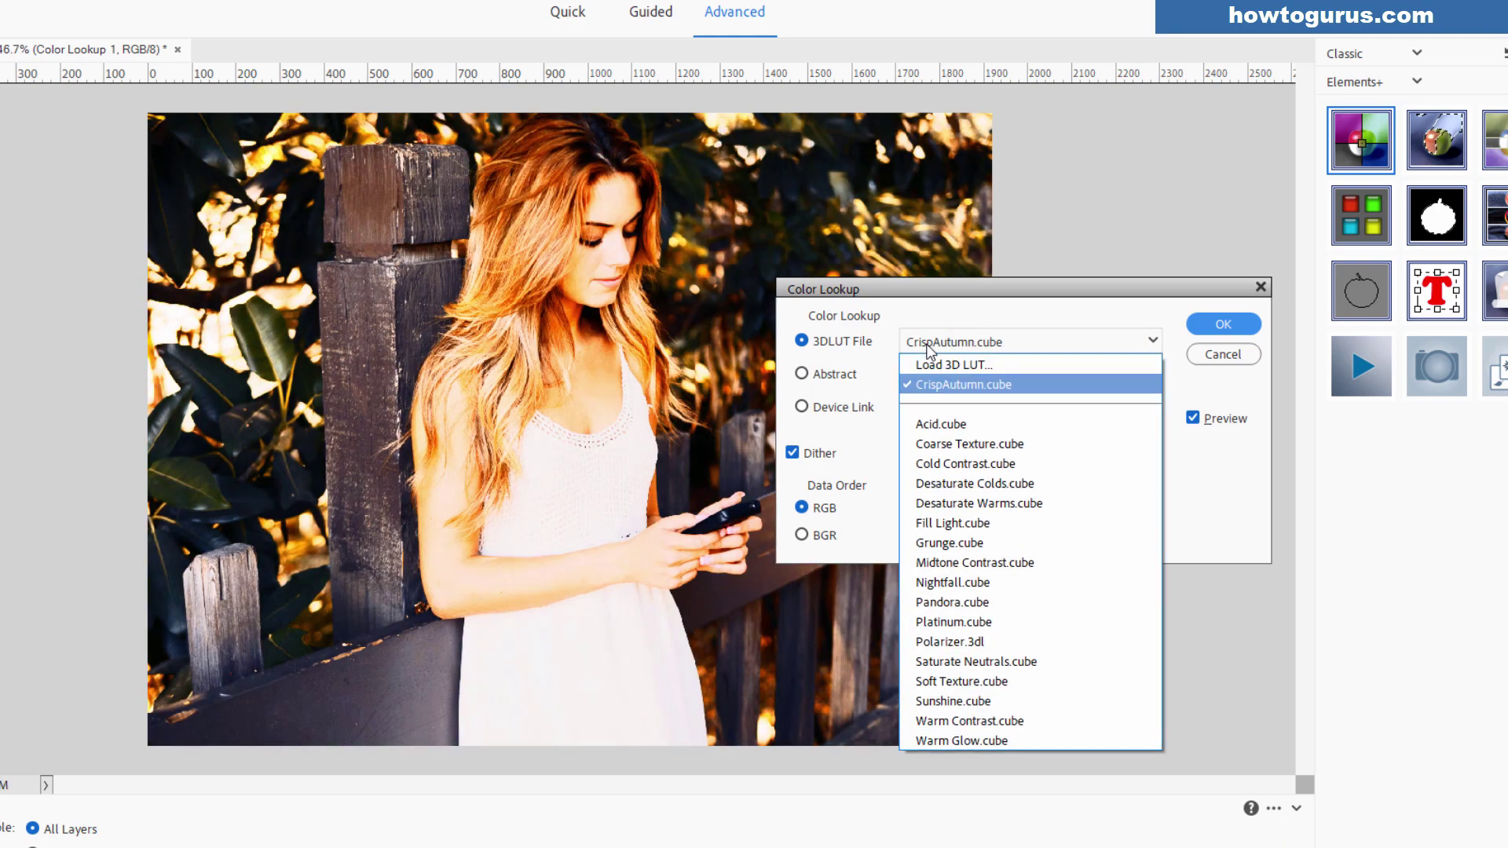
{"action": "left_click", "coordinate": [931, 364]}
{"action": "left_click", "coordinate": [790, 685]}
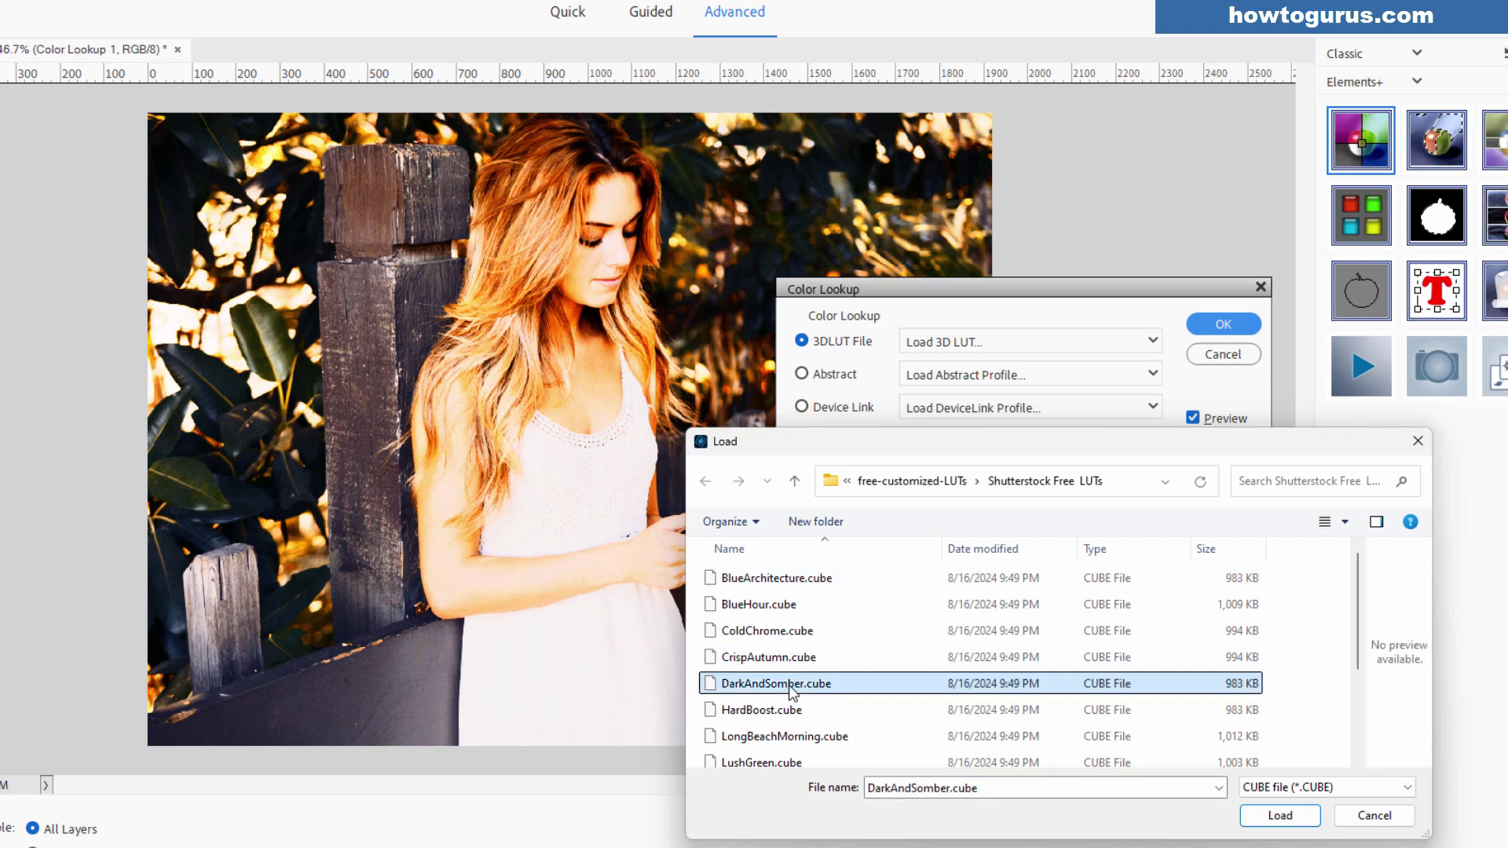
{"action": "left_click", "coordinate": [1279, 815]}
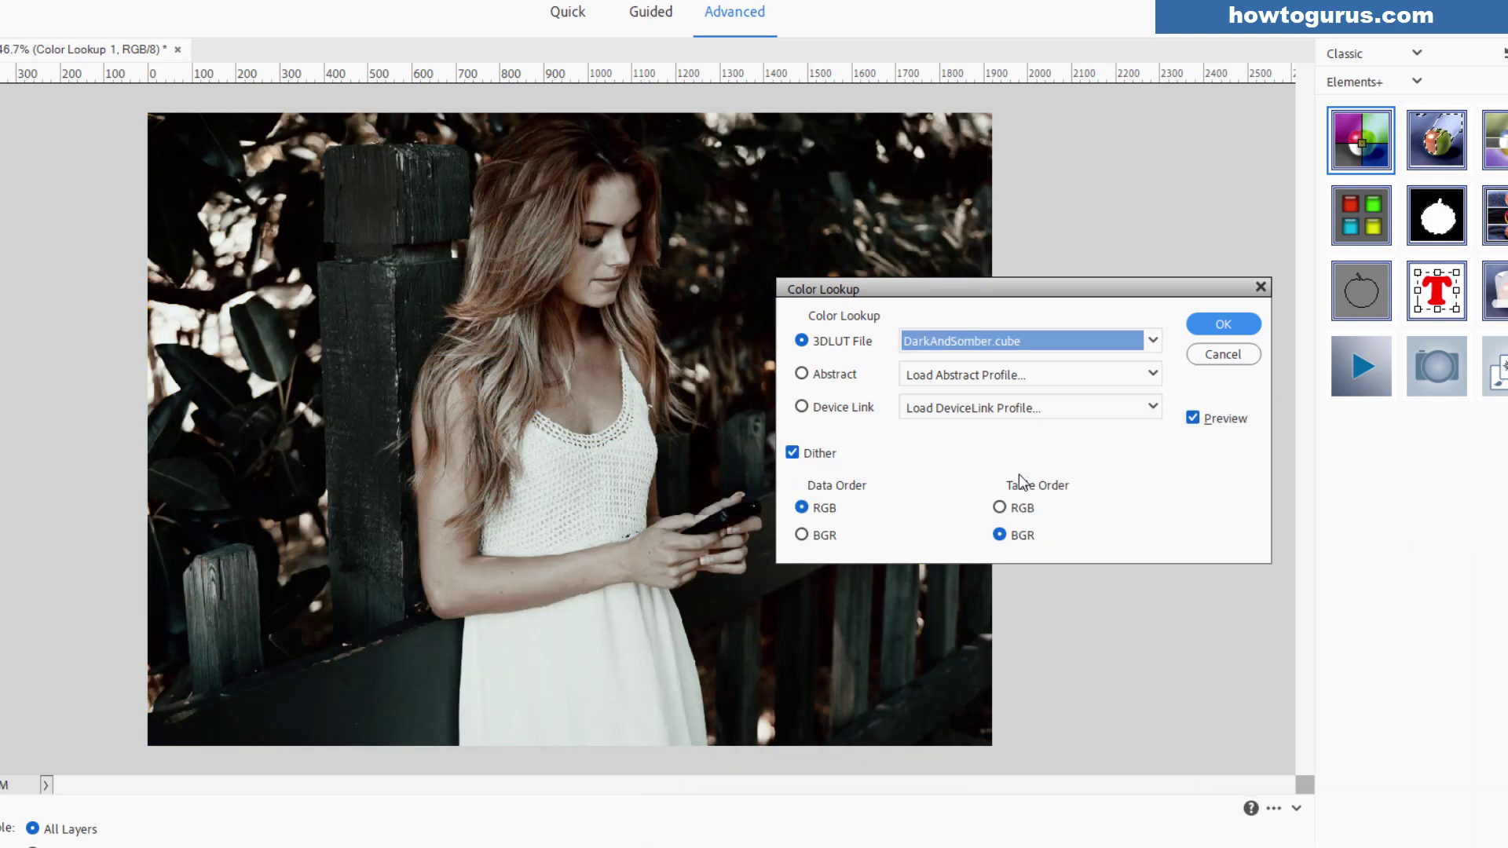
Try the built-in Desaturate Warms preset, then load HardBoost.cube as the active LUT
{"action": "left_click", "coordinate": [952, 342]}
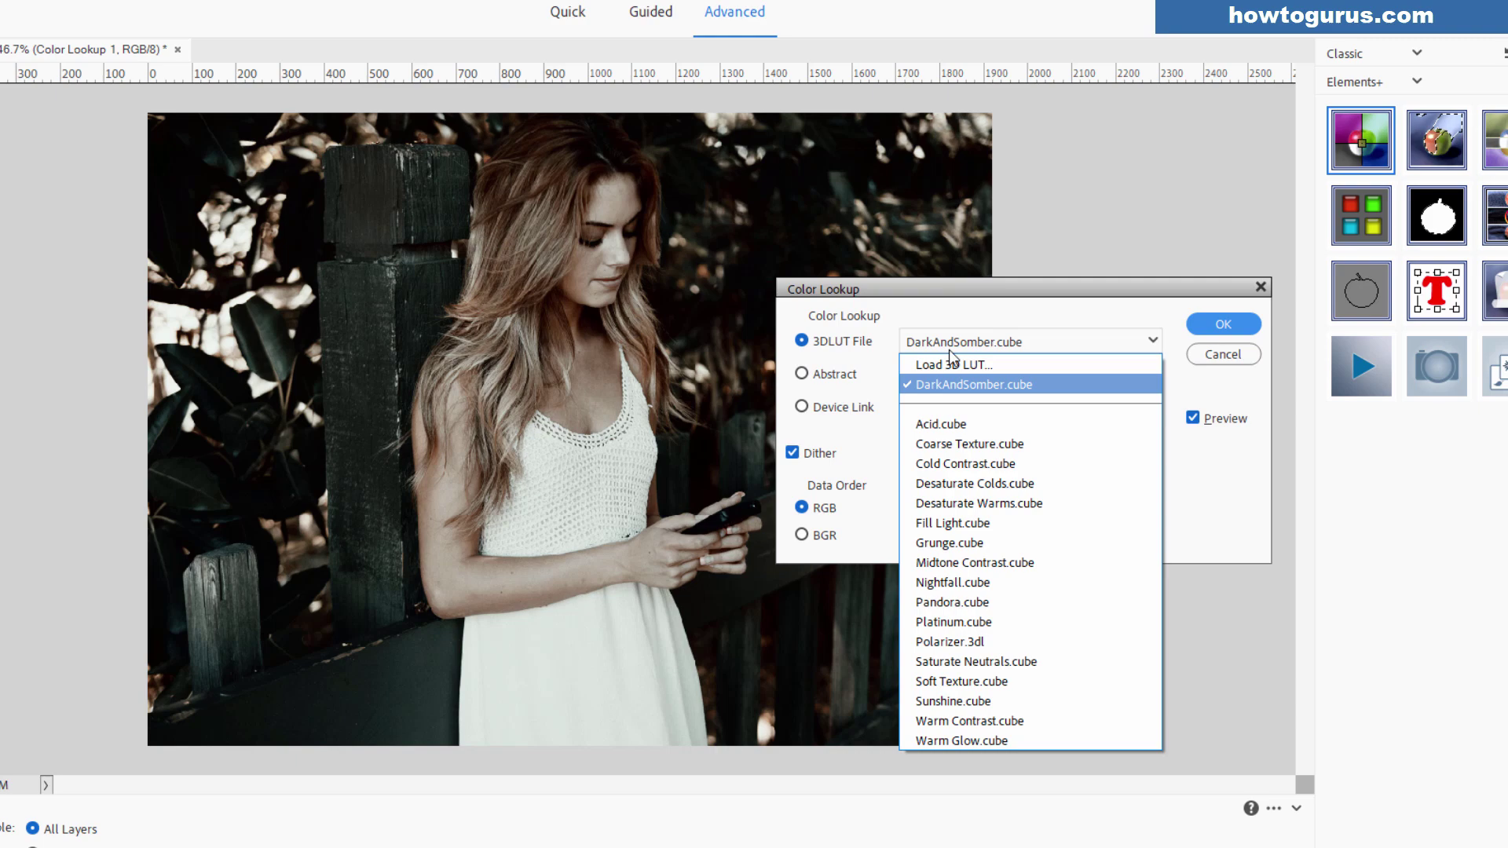
{"action": "left_click", "coordinate": [963, 505]}
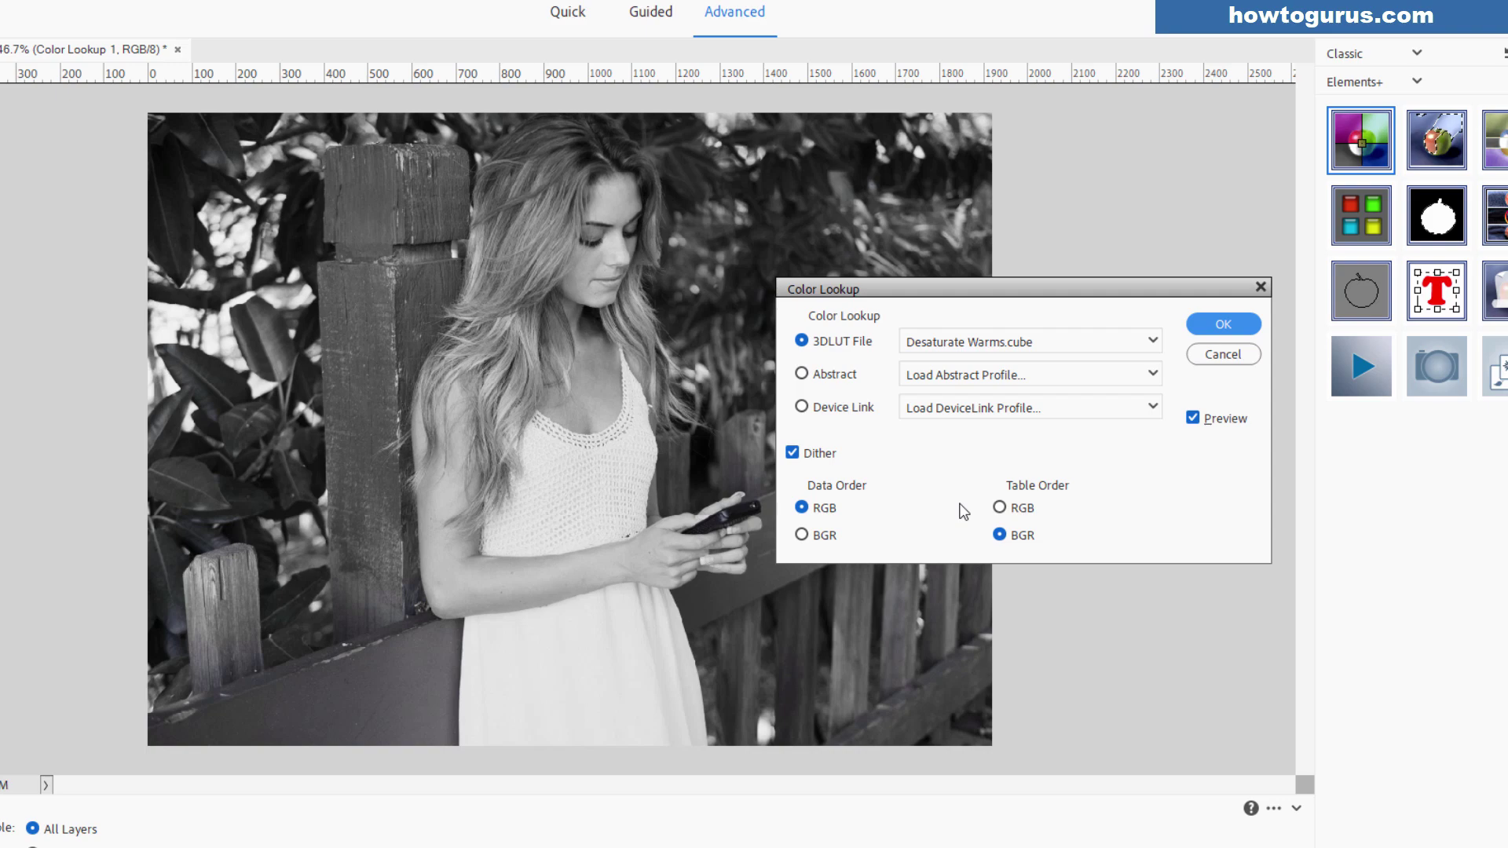
{"action": "left_click", "coordinate": [952, 343]}
{"action": "left_click", "coordinate": [952, 361]}
{"action": "left_click", "coordinate": [761, 709]}
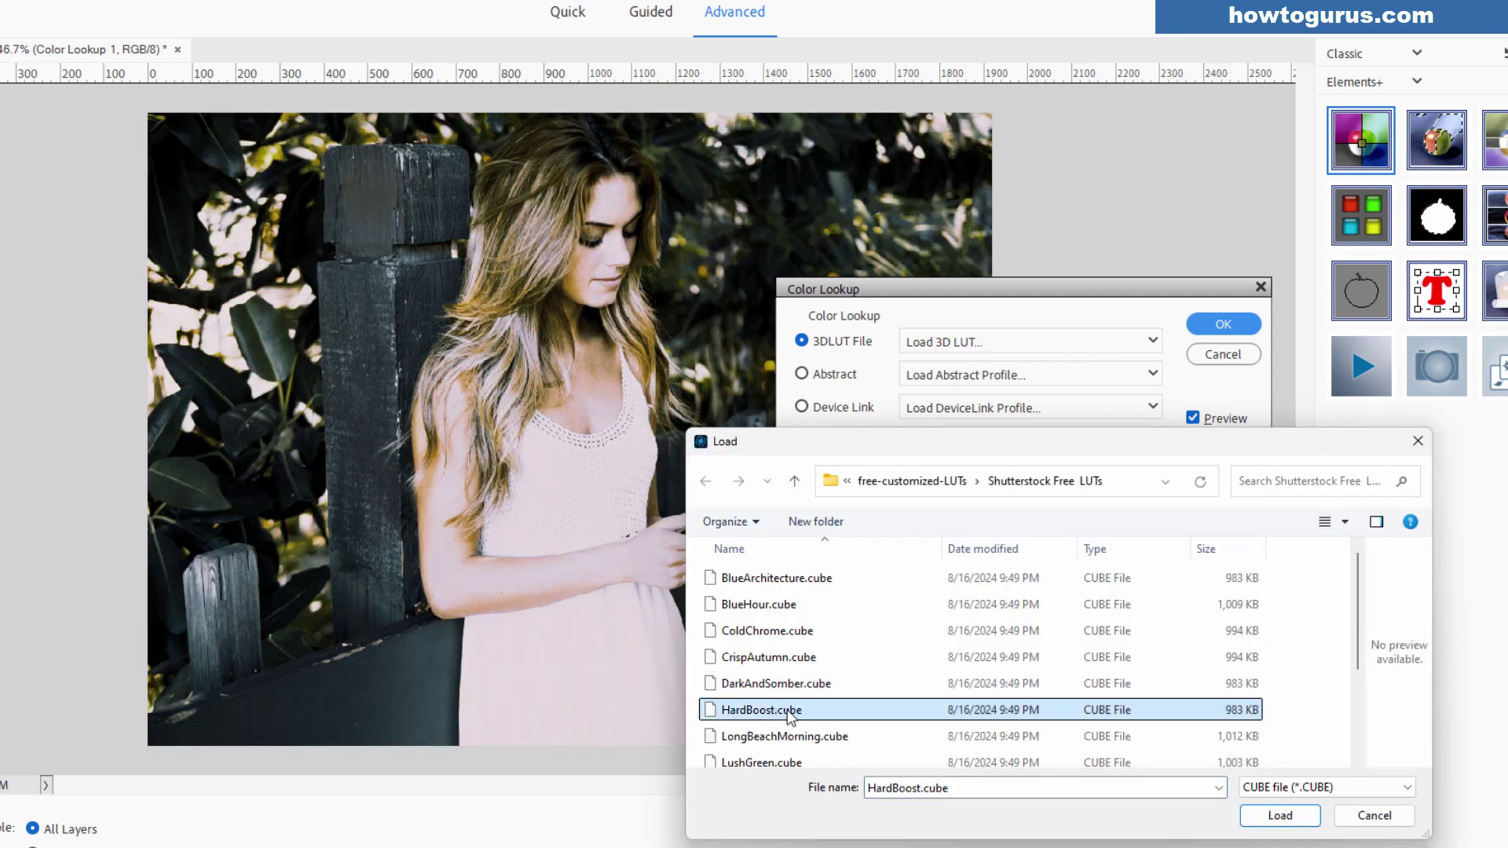
{"action": "left_click", "coordinate": [1266, 815]}
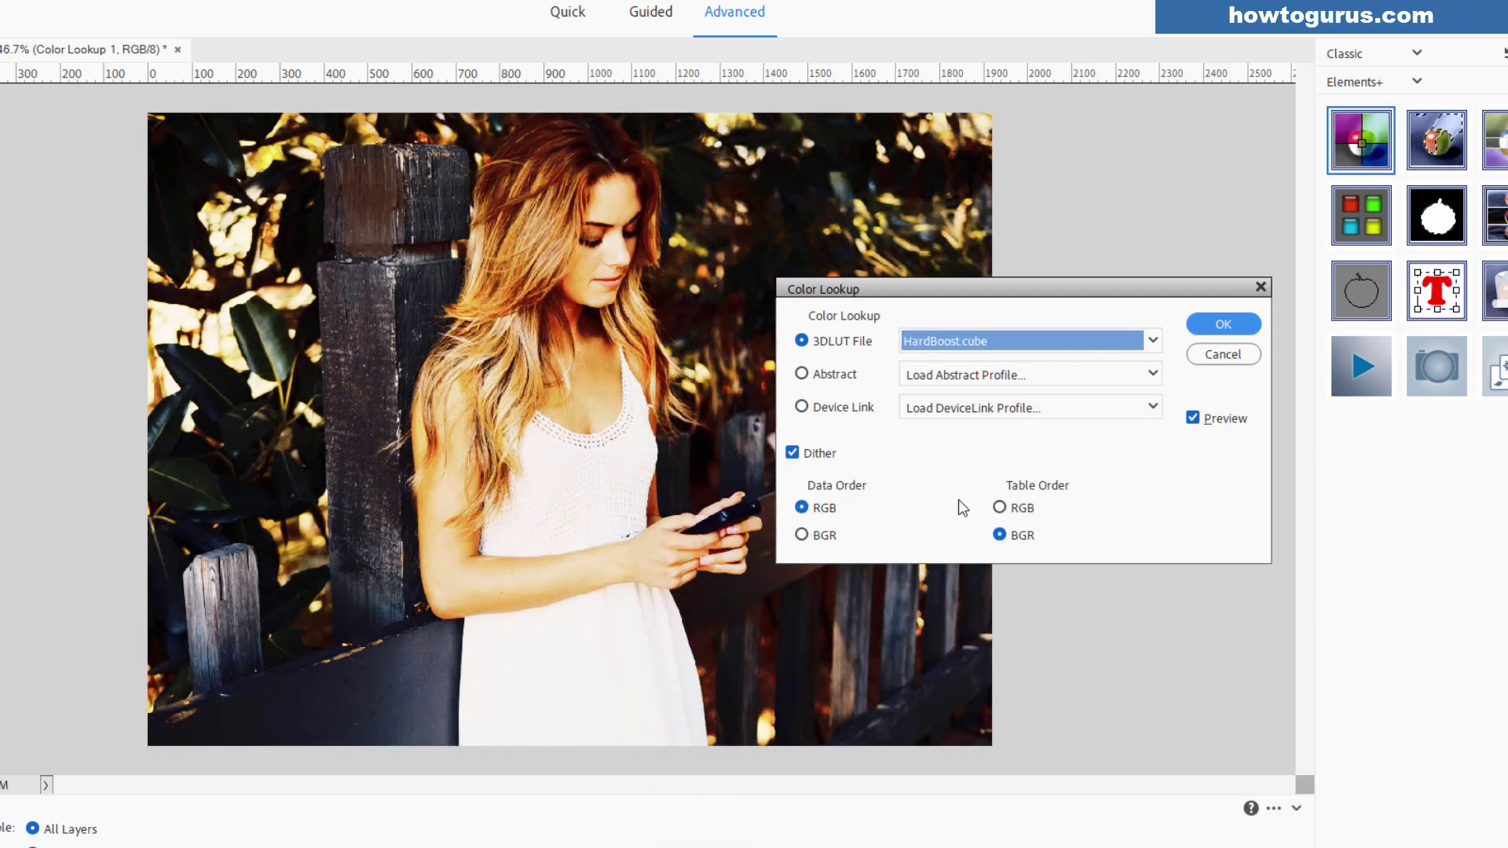
Preview the LongBeachMorning.cube and LushGreen.cube LUTs on the photo
{"action": "left_click", "coordinate": [974, 343]}
{"action": "left_click", "coordinate": [959, 380]}
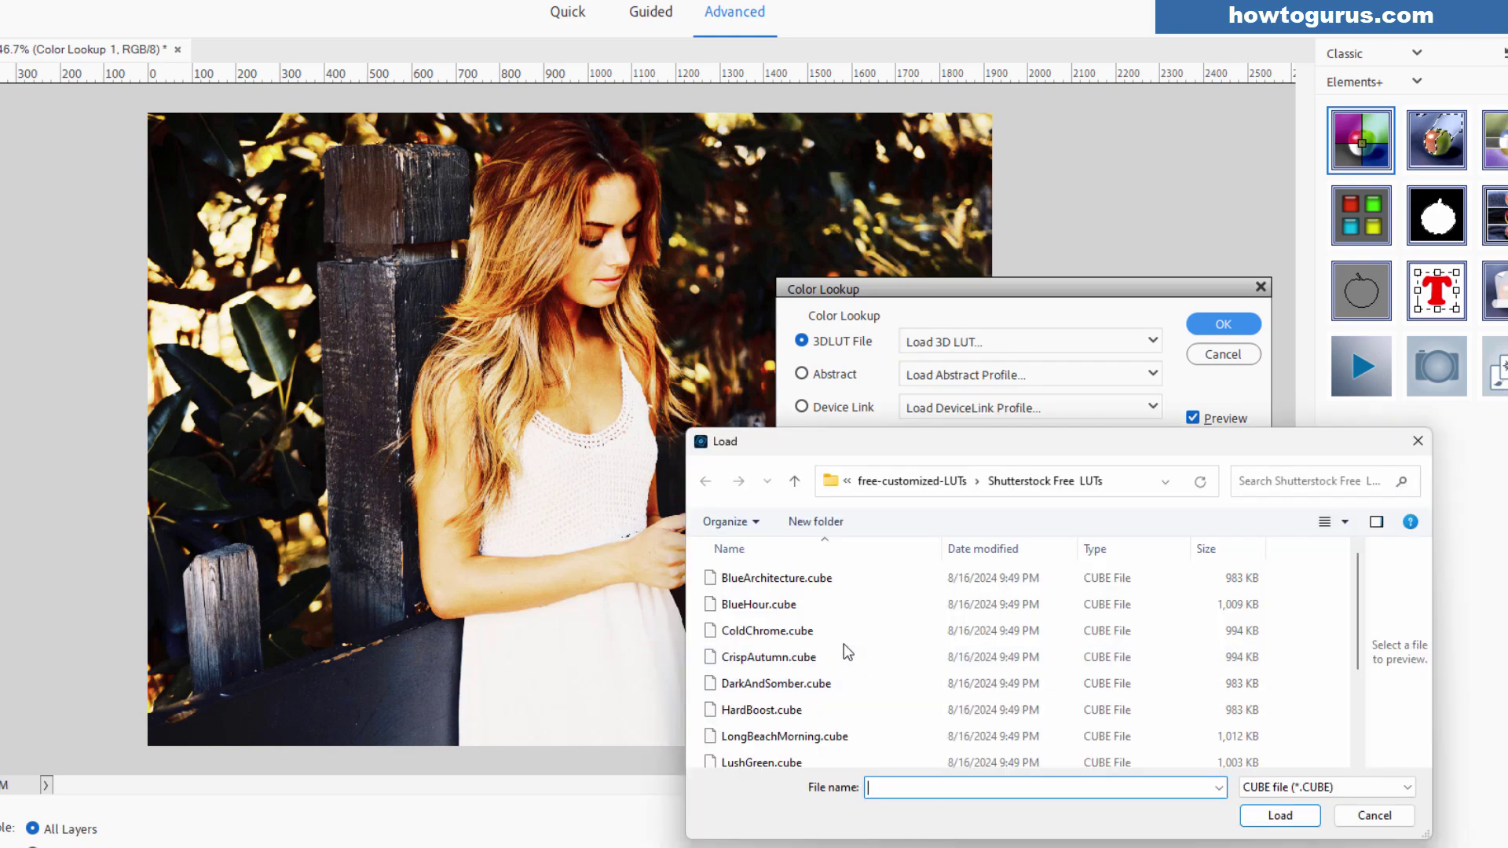
{"action": "double_click", "coordinate": [809, 766]}
{"action": "left_click", "coordinate": [999, 346]}
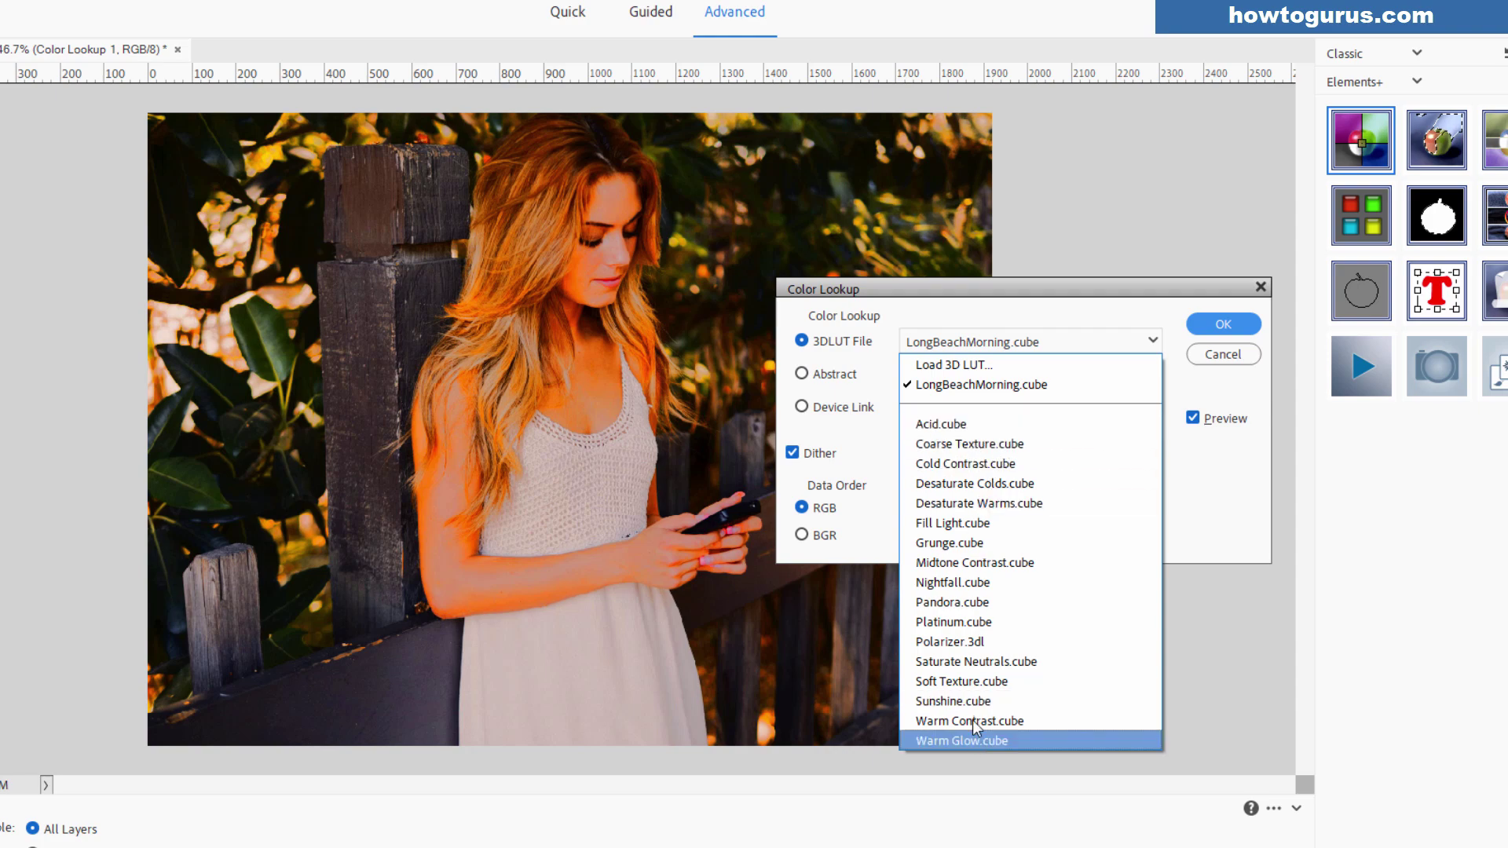
{"action": "left_click", "coordinate": [951, 364]}
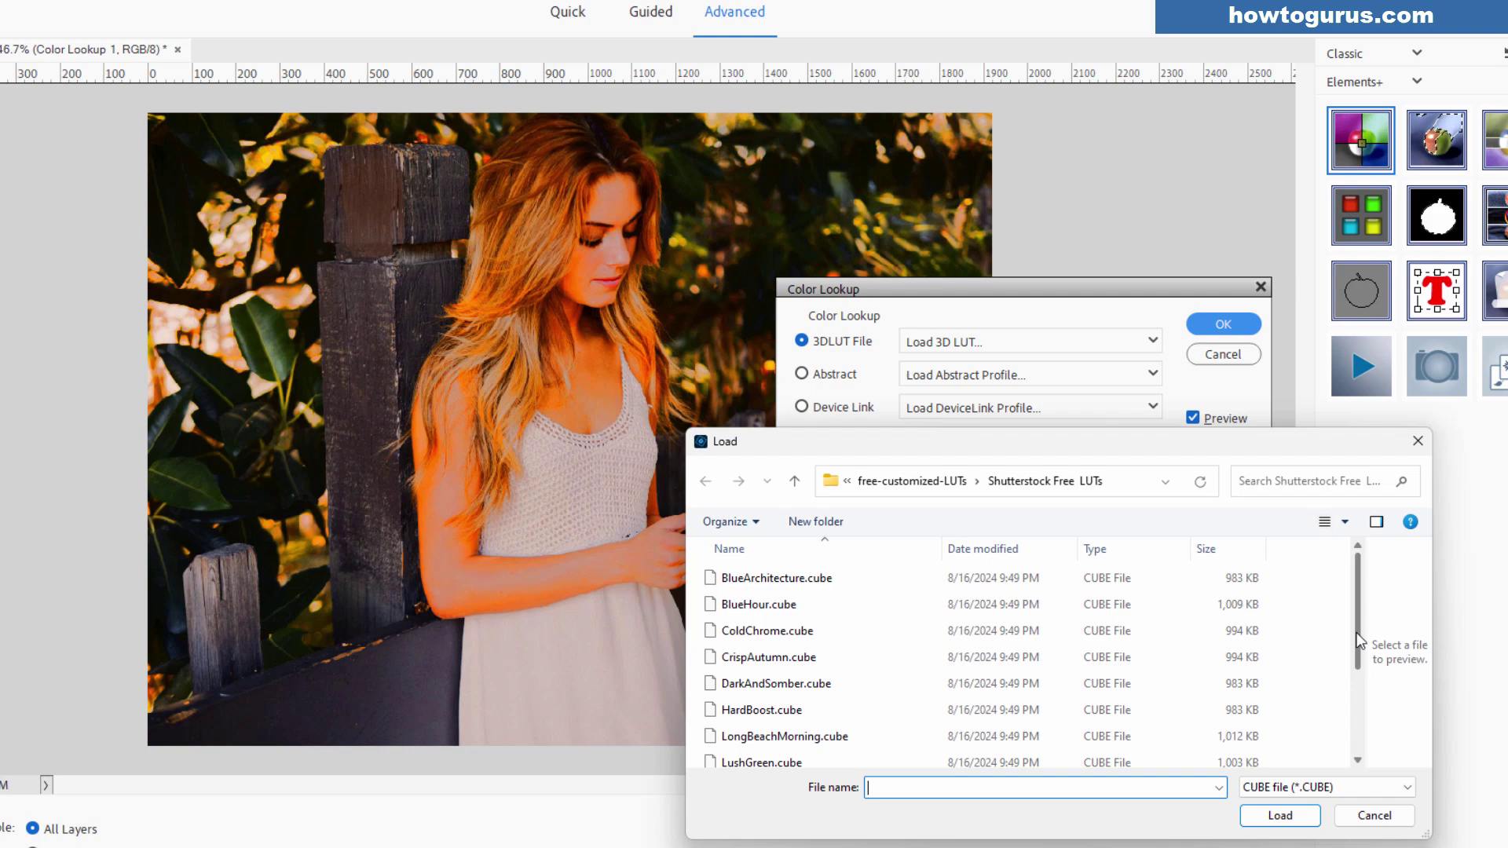
{"action": "scroll", "coordinate": [982, 596], "scroll_direction": "down", "scroll_amount": 2}
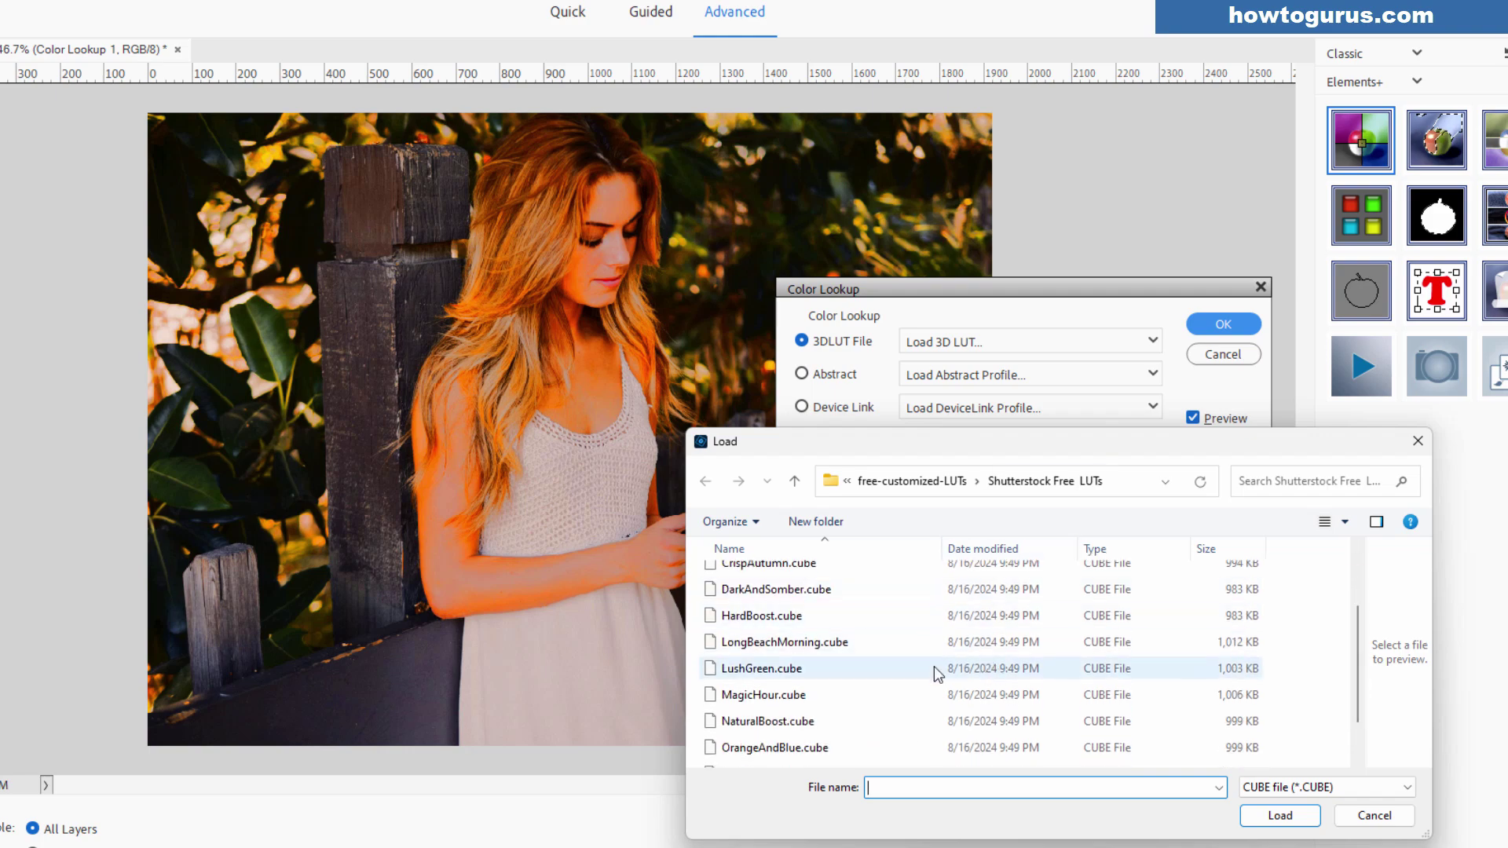
{"action": "left_click", "coordinate": [756, 670]}
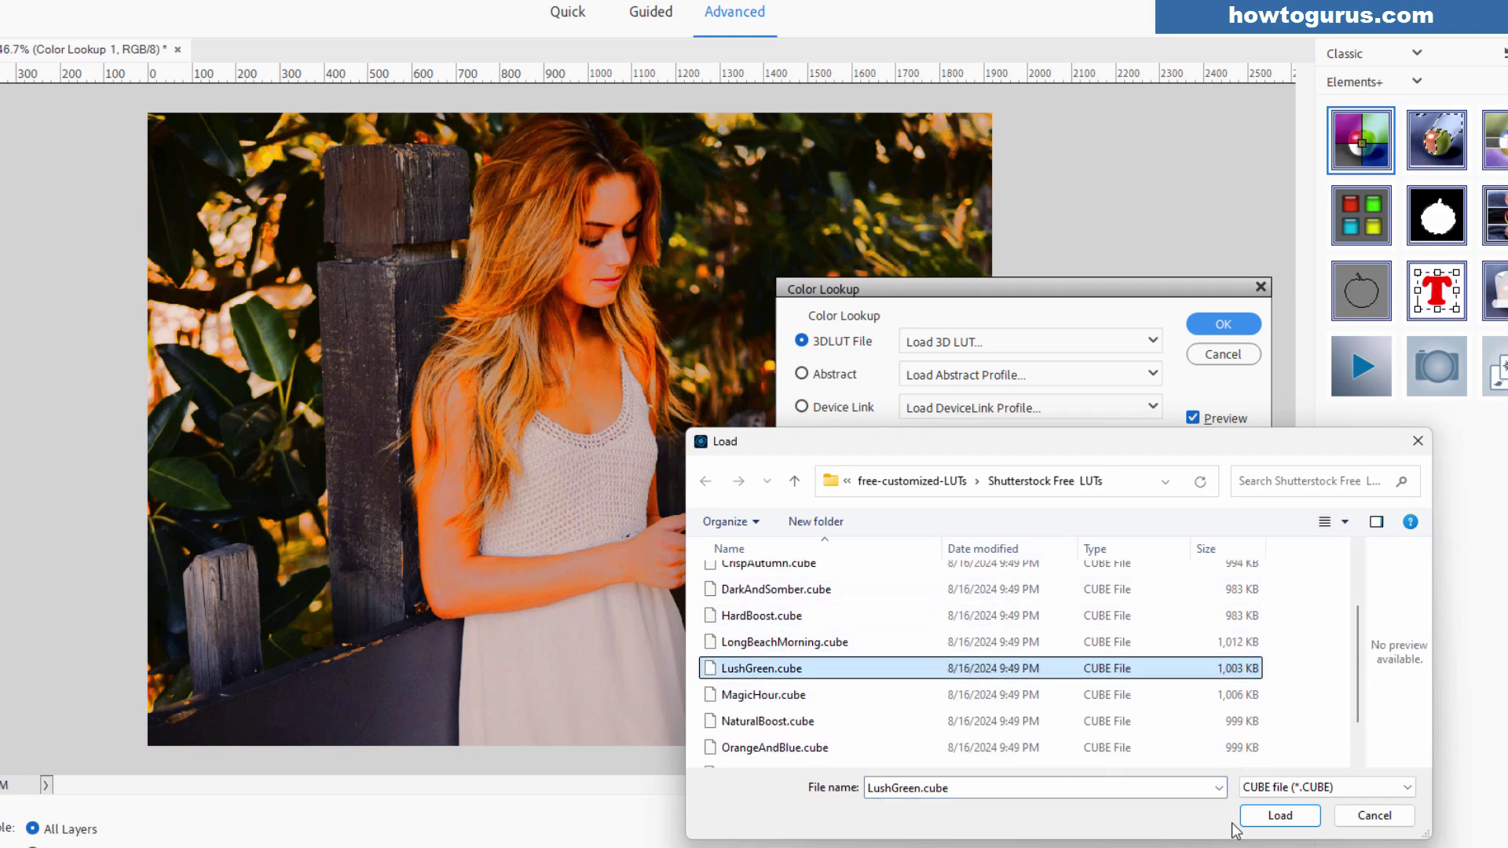
{"action": "left_click", "coordinate": [1266, 820]}
Load MagicHour.cube and commit the Color Lookup adjustment
{"action": "left_click", "coordinate": [1029, 341]}
{"action": "left_click", "coordinate": [1010, 360]}
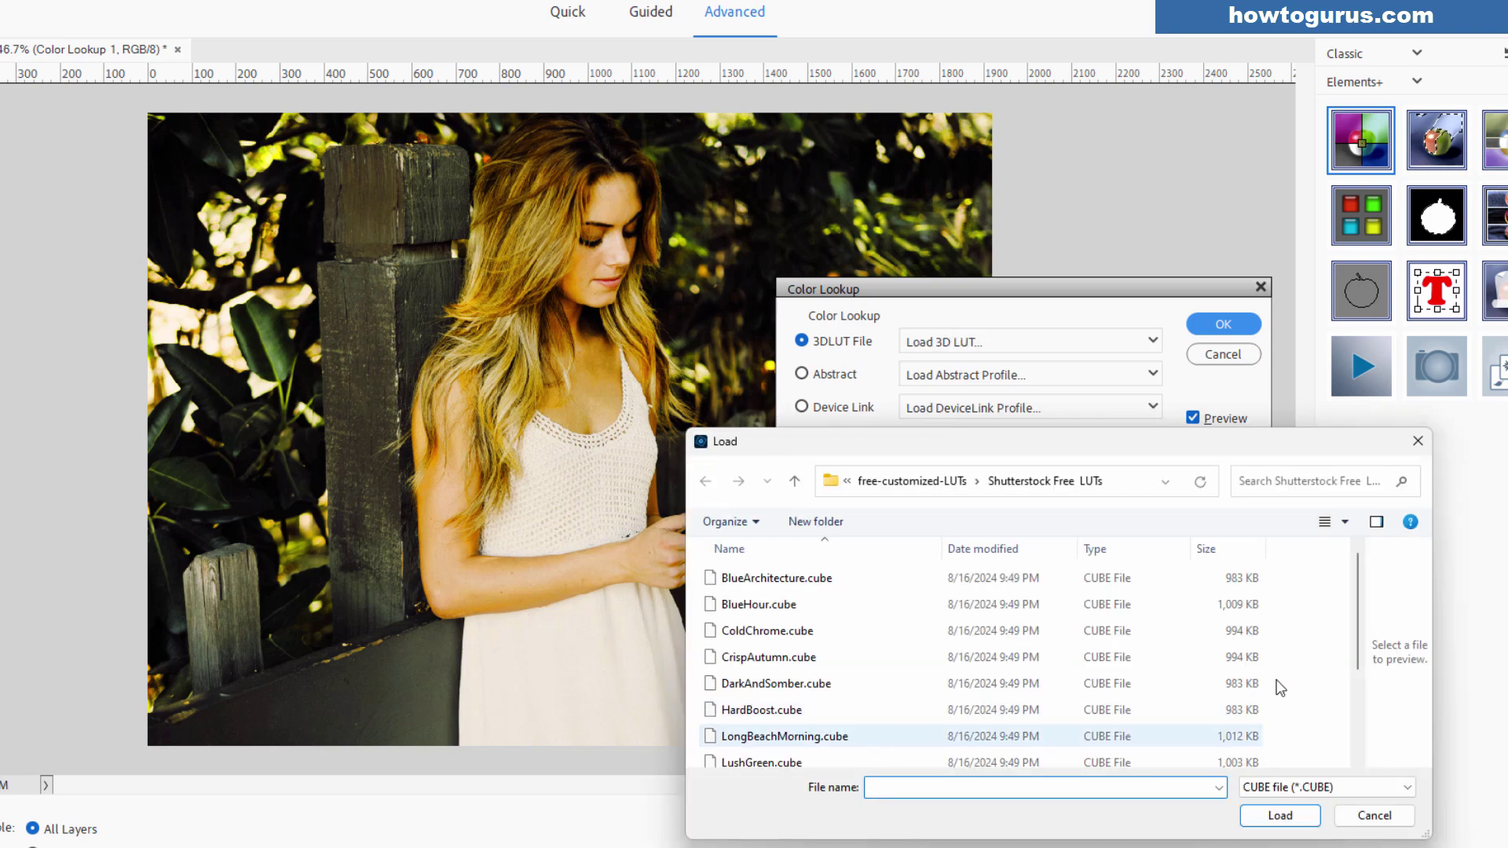
{"action": "left_click_drag", "start_coordinate": [1354, 616], "coordinate": [1354, 691]}
{"action": "left_click", "coordinate": [782, 654]}
{"action": "left_click", "coordinate": [1280, 817]}
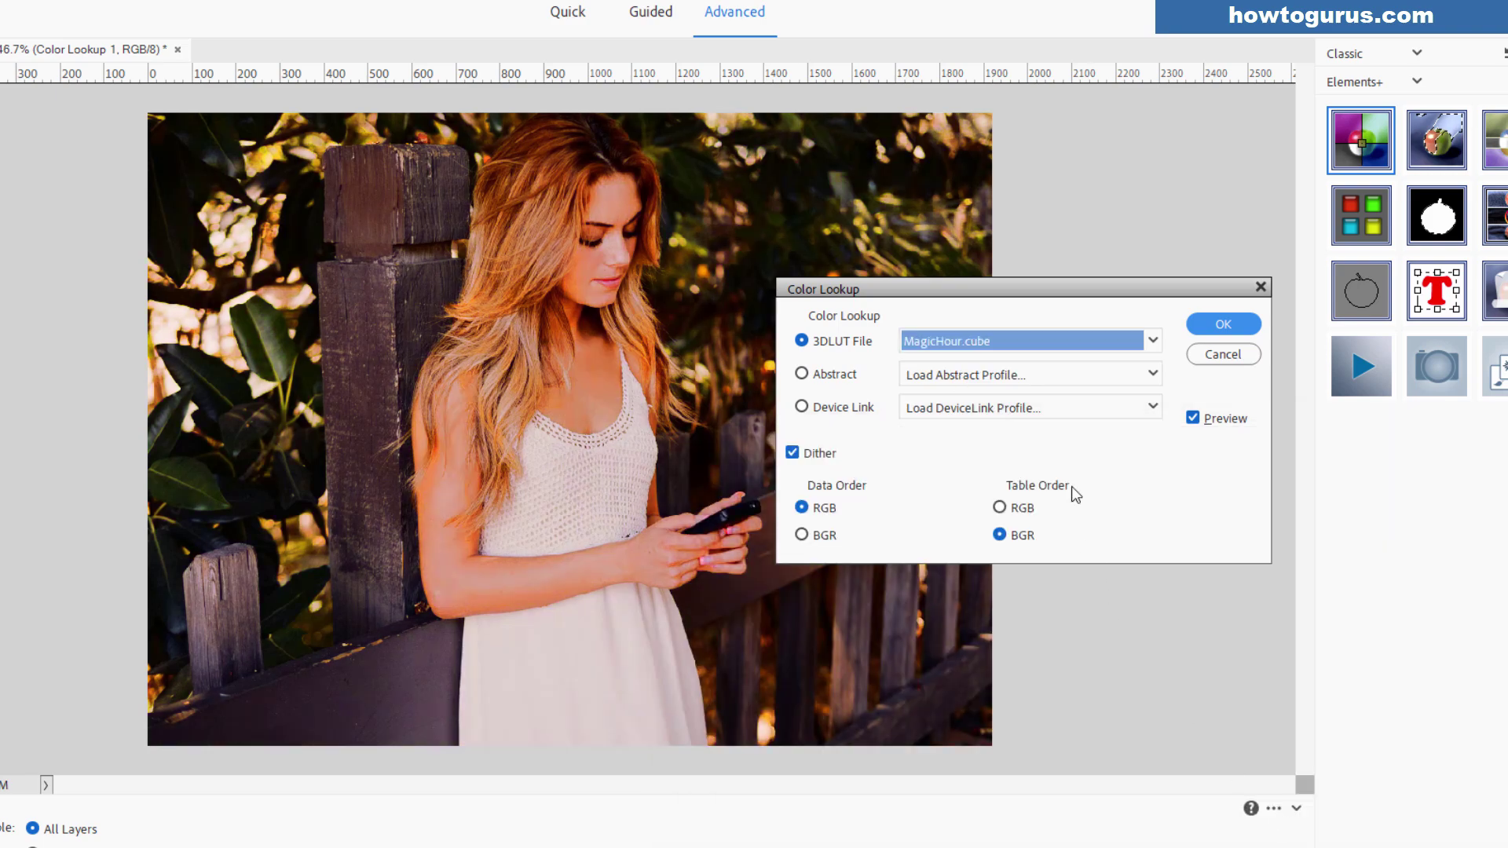
{"action": "key", "text": "Return"}
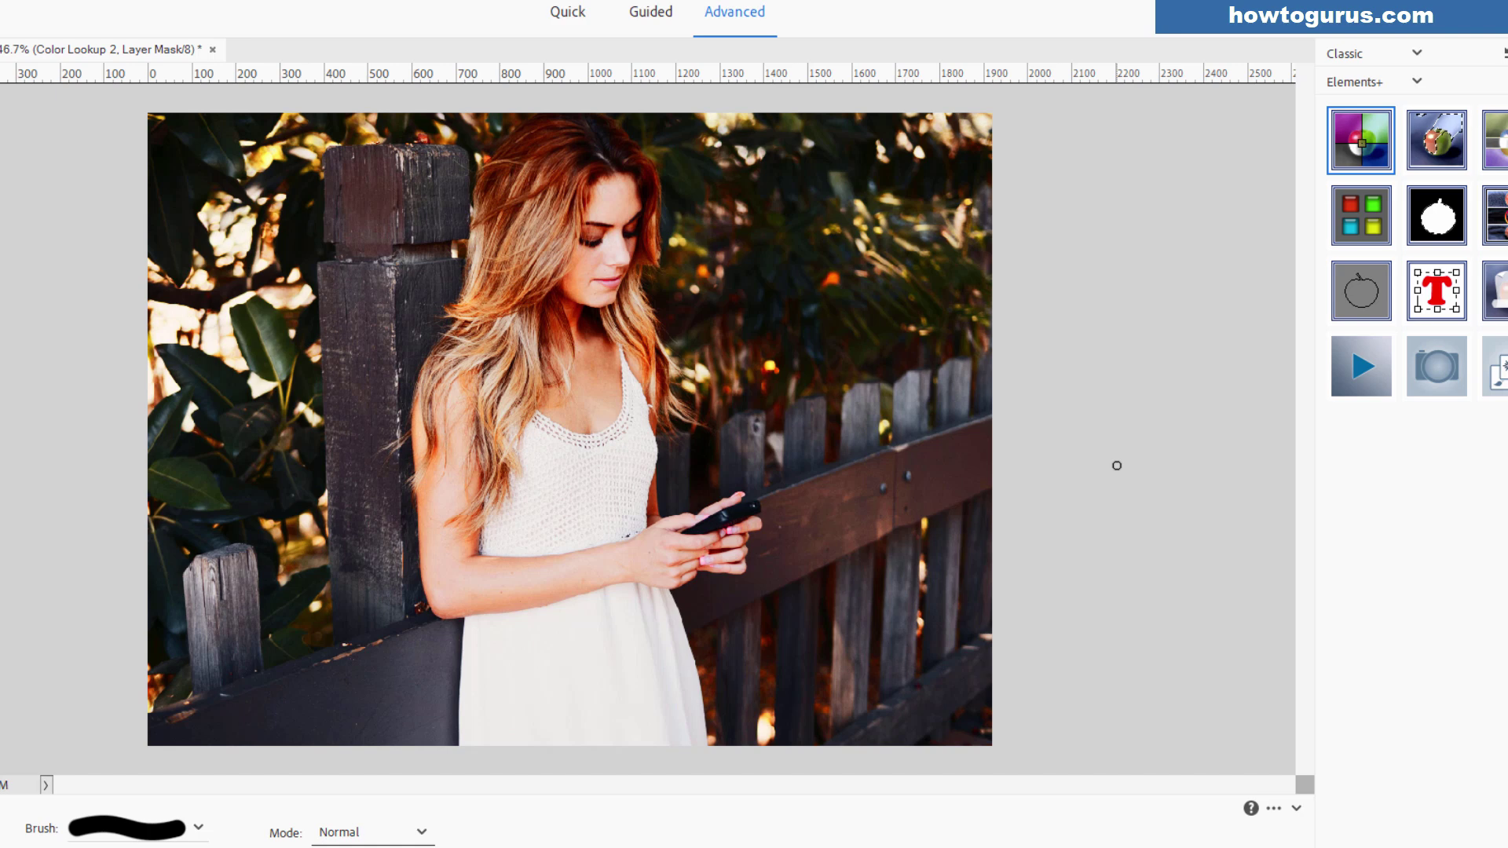